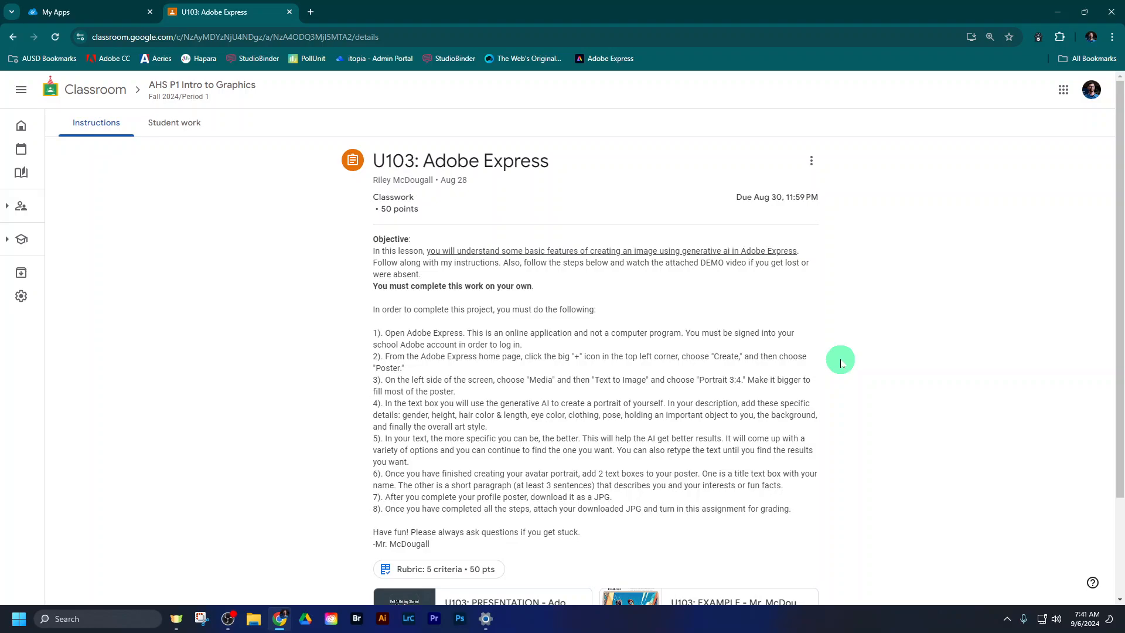
# Read the U103: Adobe Express assignment instructions and view the attached example poster image.
pyautogui.scroll(-1, 615, 340)
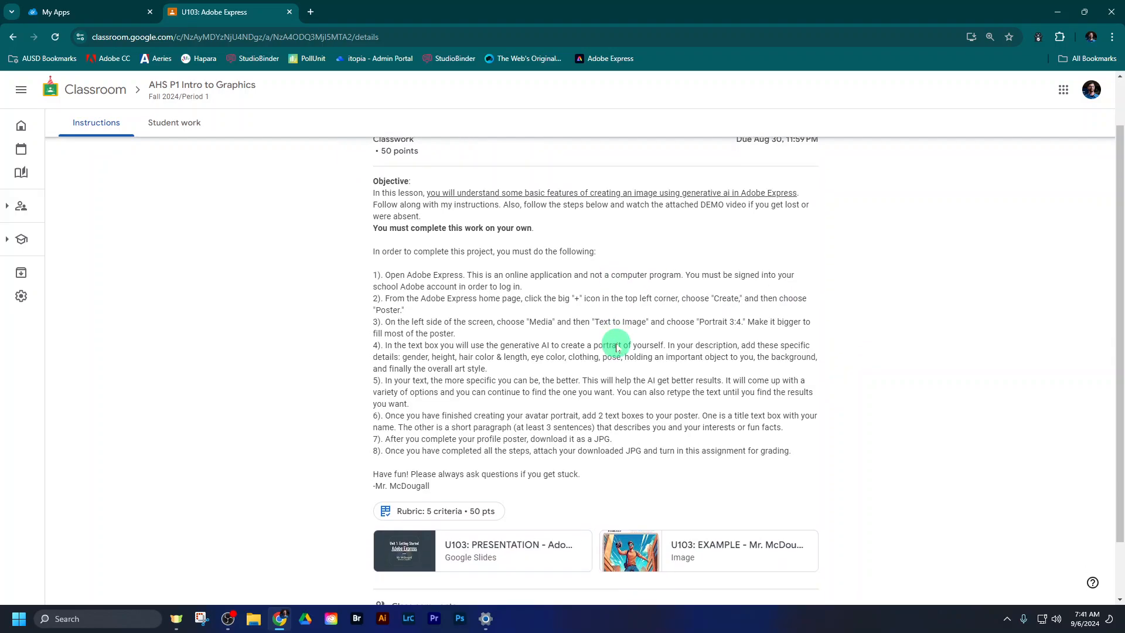
pyautogui.click(694, 544)
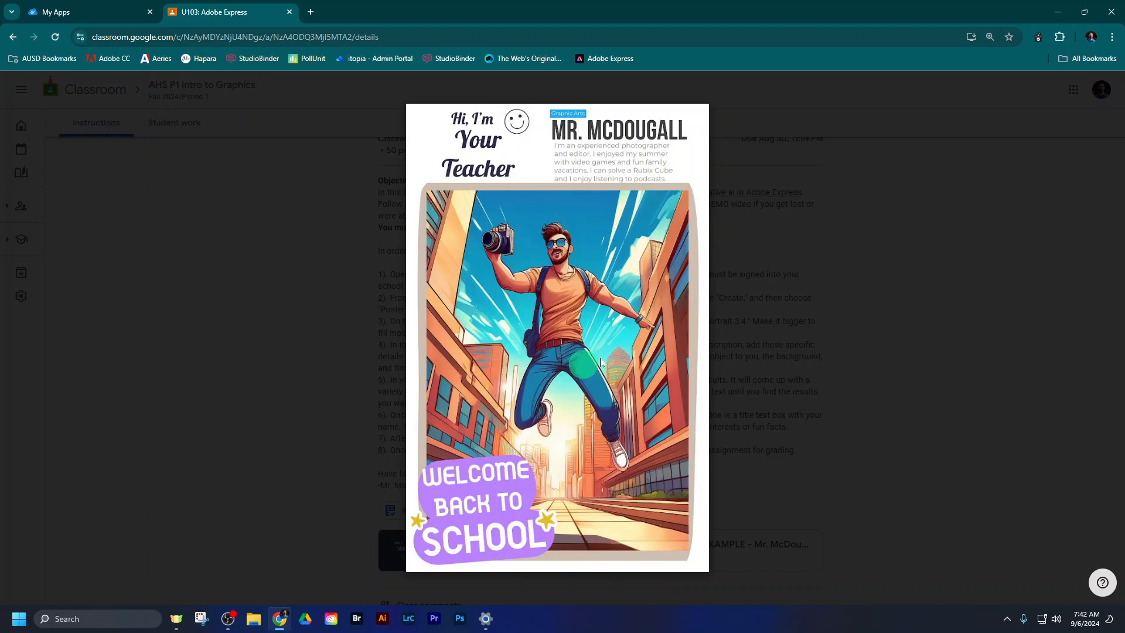
pyautogui.click(930, 335)
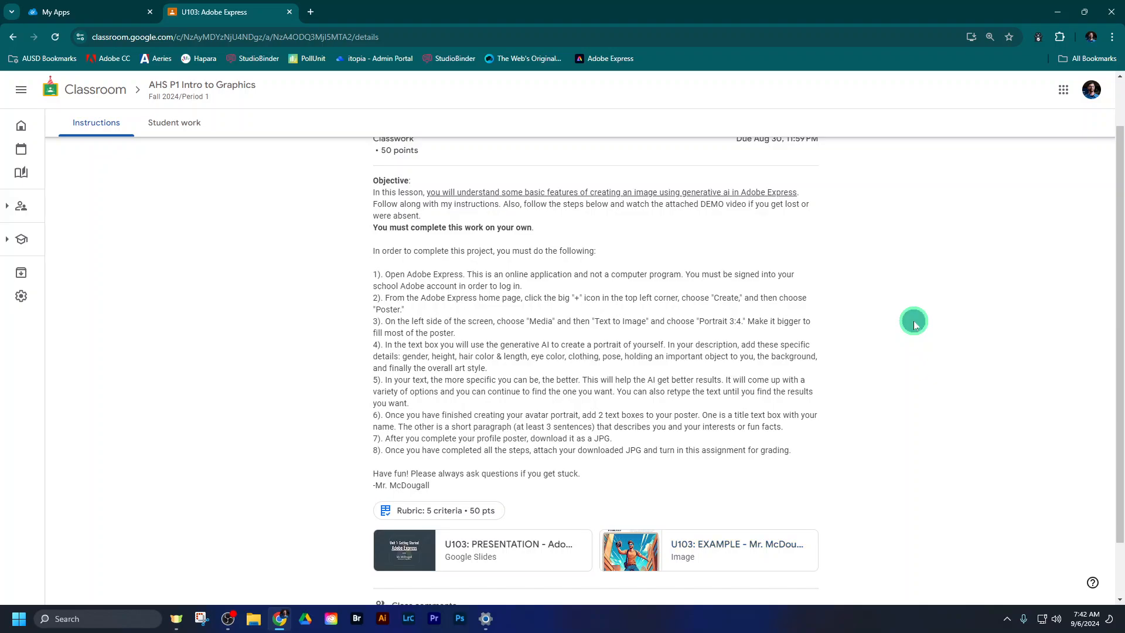
# Open Adobe Express in a new browser tab.
pyautogui.click(313, 17)
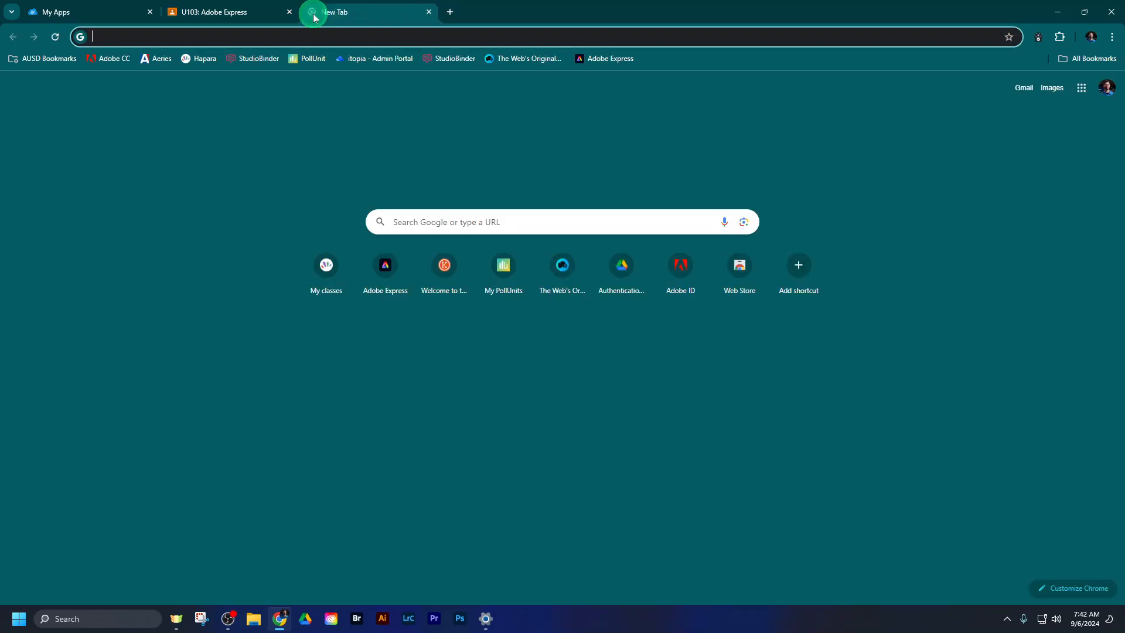
pyautogui.click(589, 60)
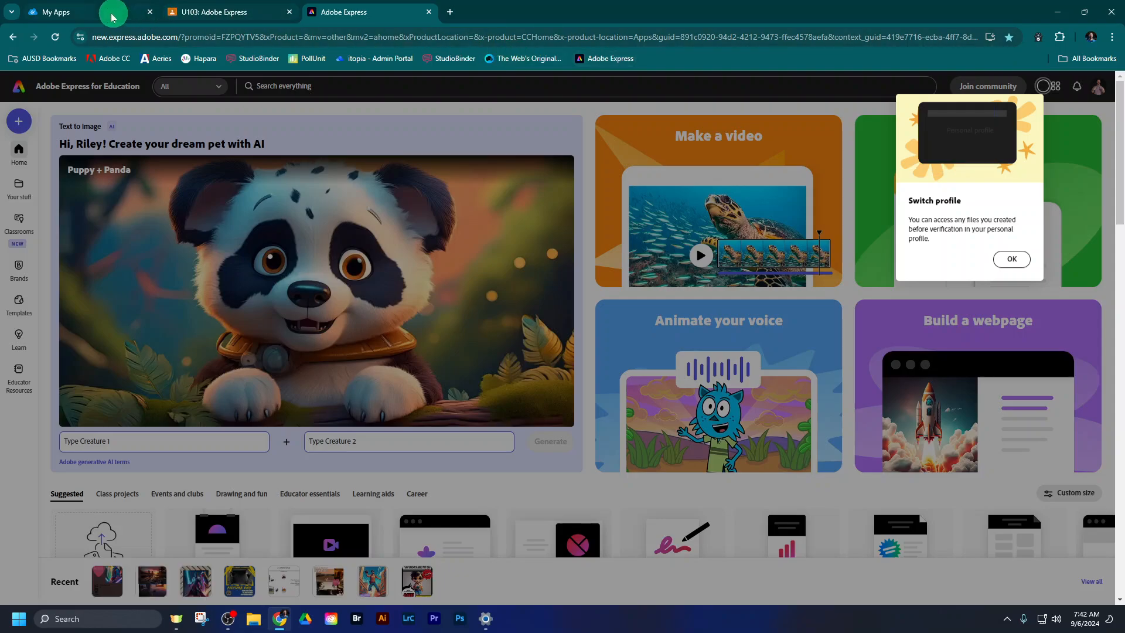
# Open Adobe Creative Cloud from the My Apps page and view its list of all apps.
pyautogui.click(109, 12)
pyautogui.click(186, 169)
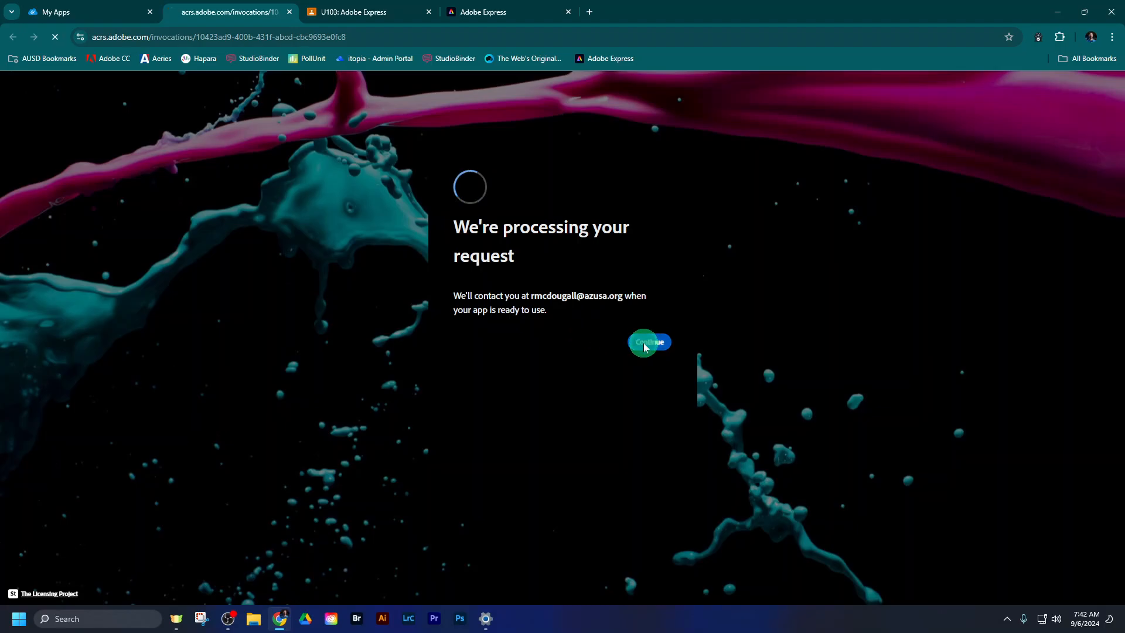
pyautogui.click(645, 343)
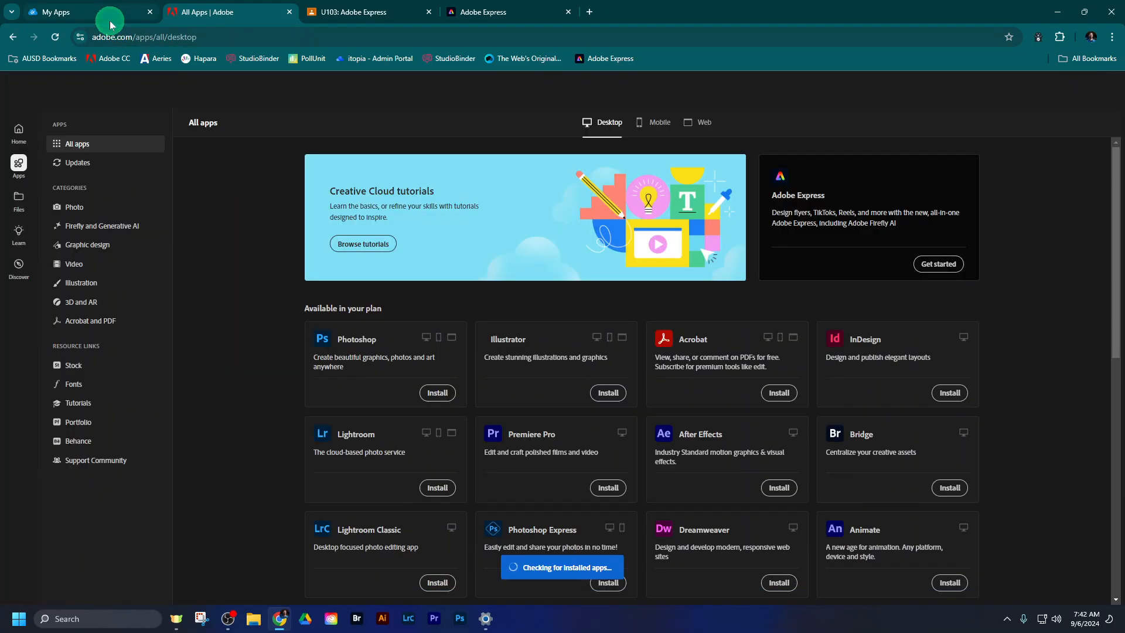
pyautogui.click(109, 16)
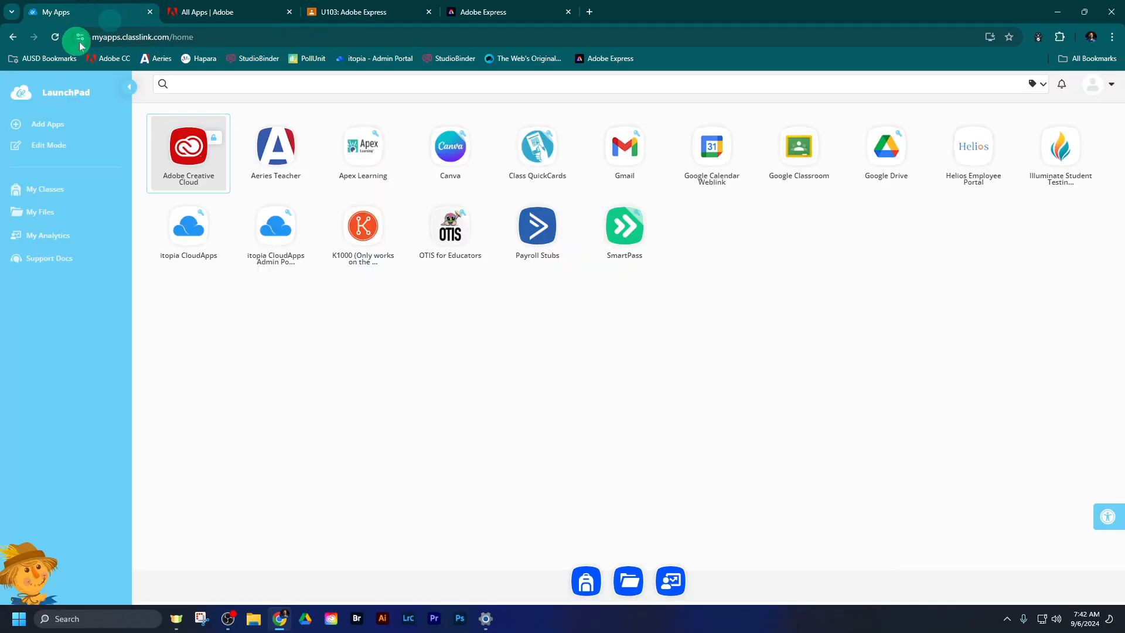
pyautogui.click(214, 13)
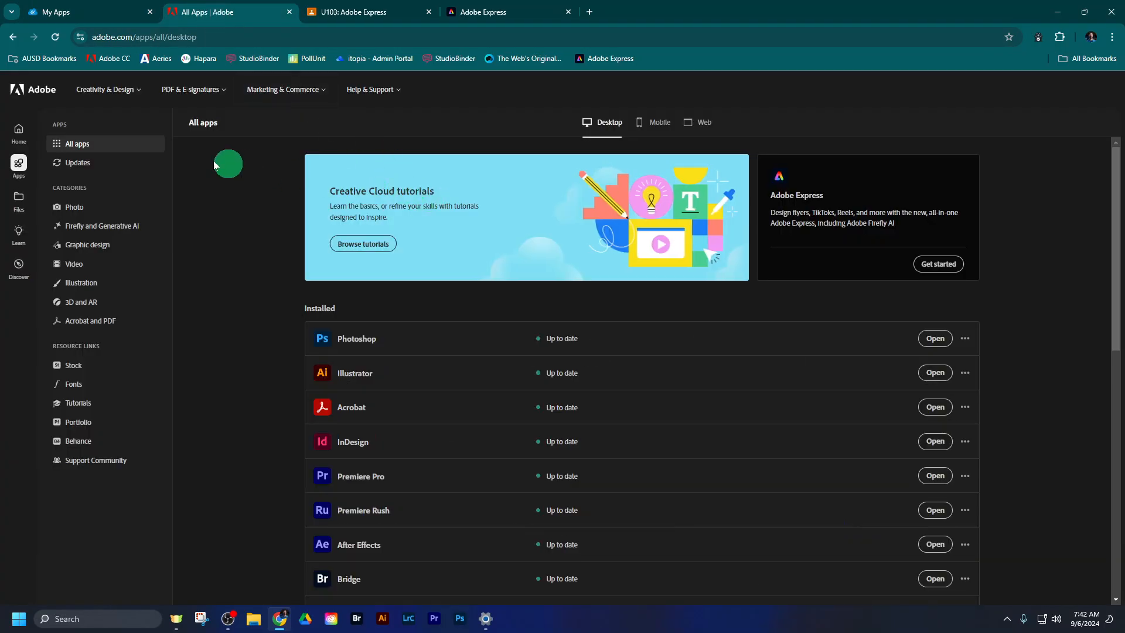
# Switch to Adobe Express, dismiss the Switch profile notice and create a new blank poster.
pyautogui.click(929, 265)
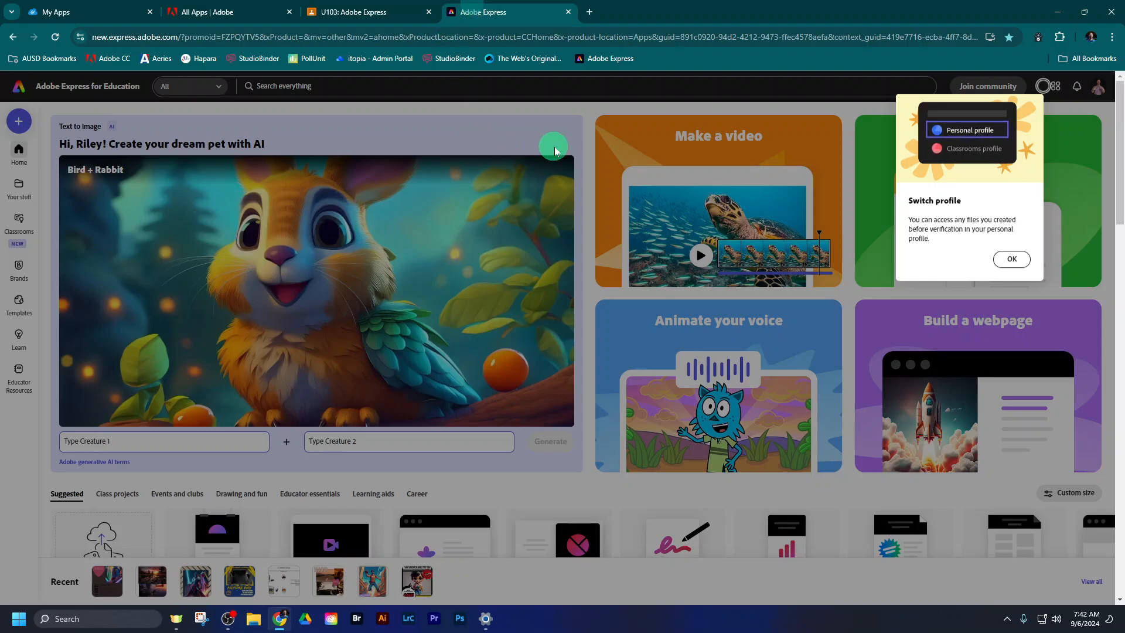
pyautogui.click(1013, 259)
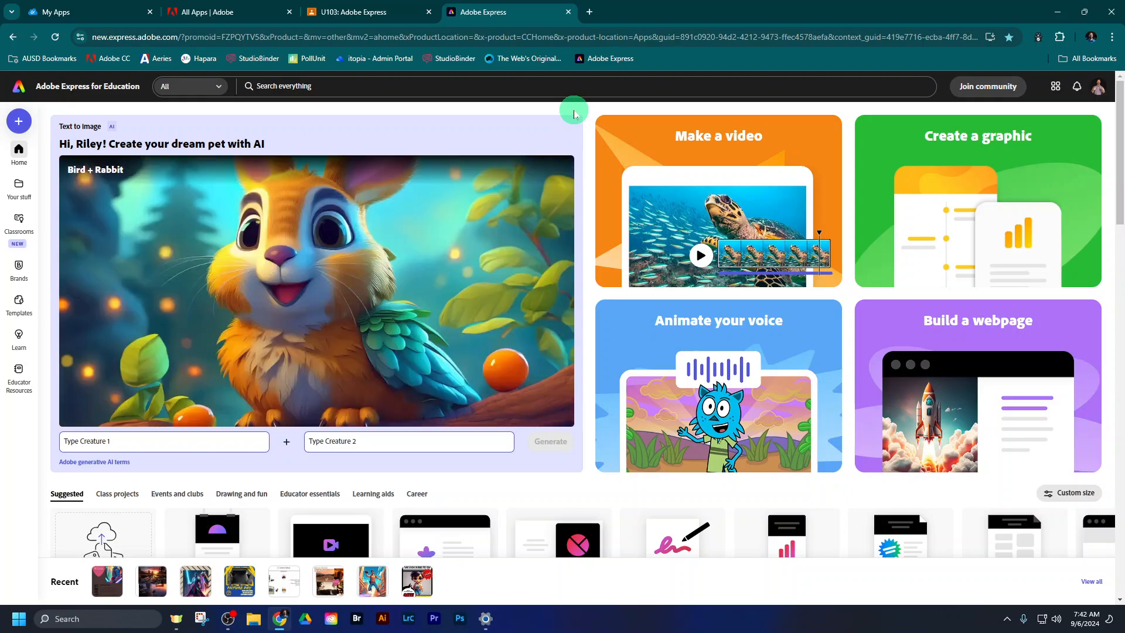
pyautogui.scroll(-2, 592, 152)
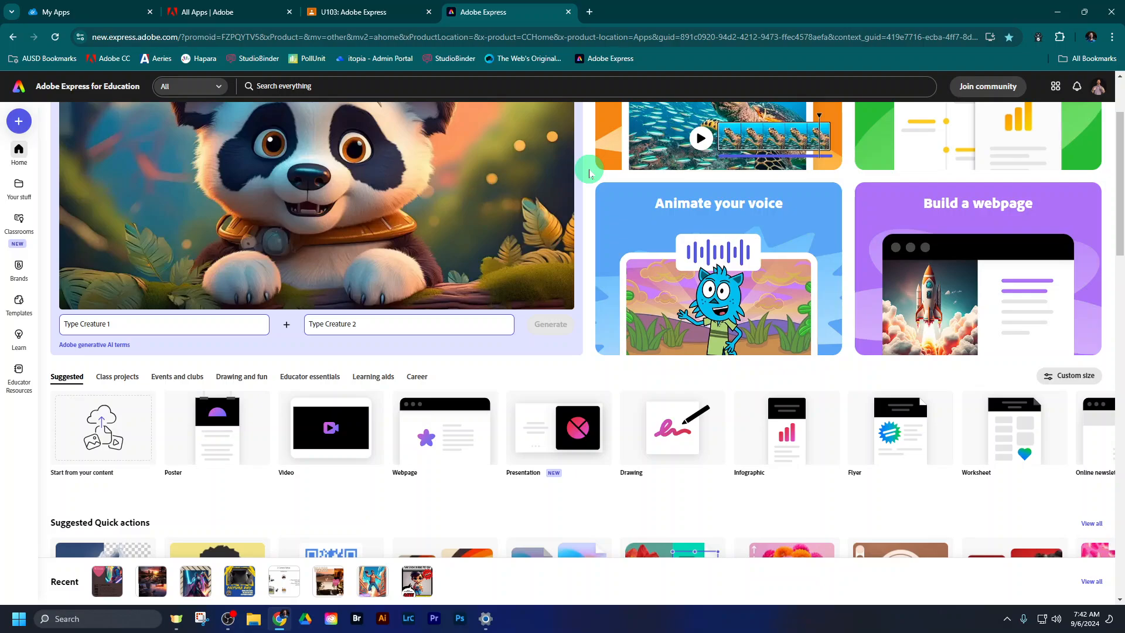
pyautogui.moveTo(201, 444)
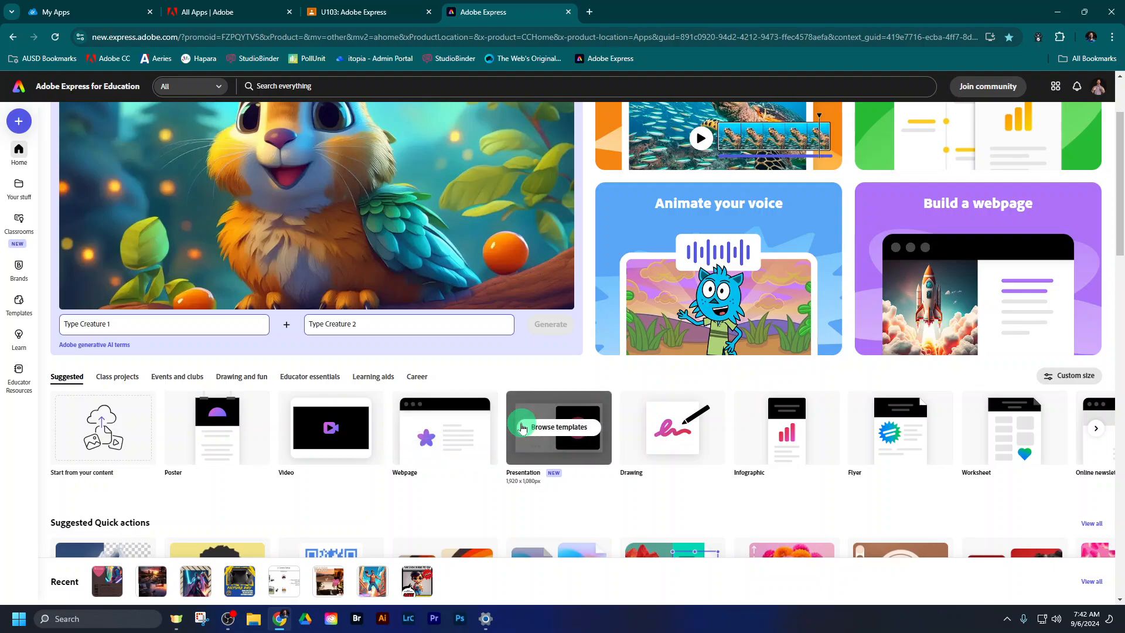
pyautogui.scroll(2, 585, 384)
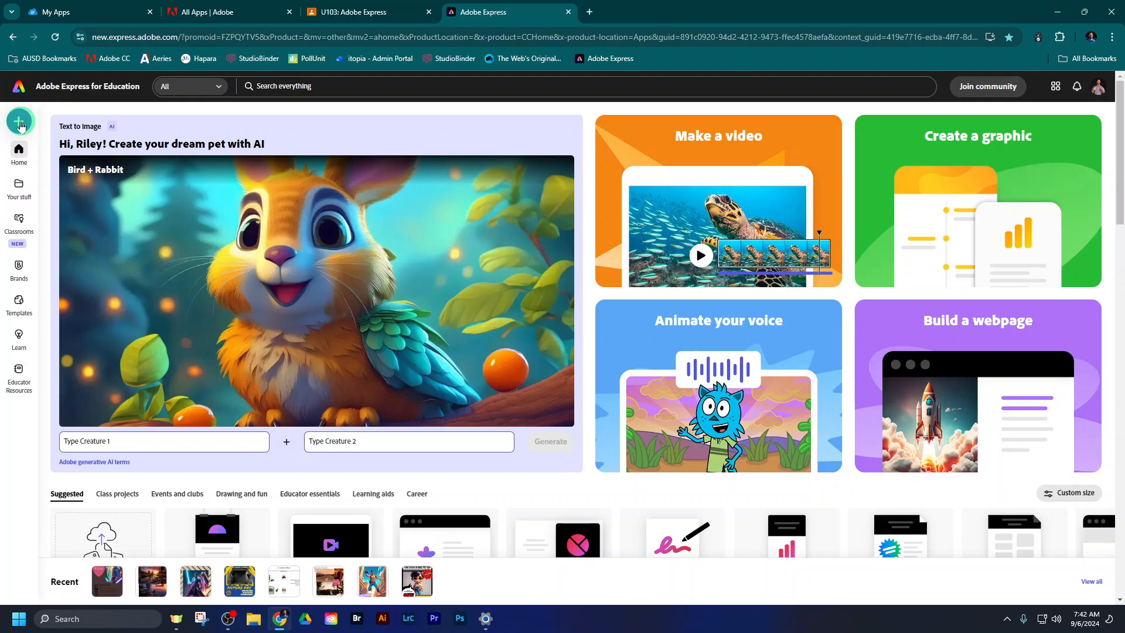
pyautogui.click(20, 122)
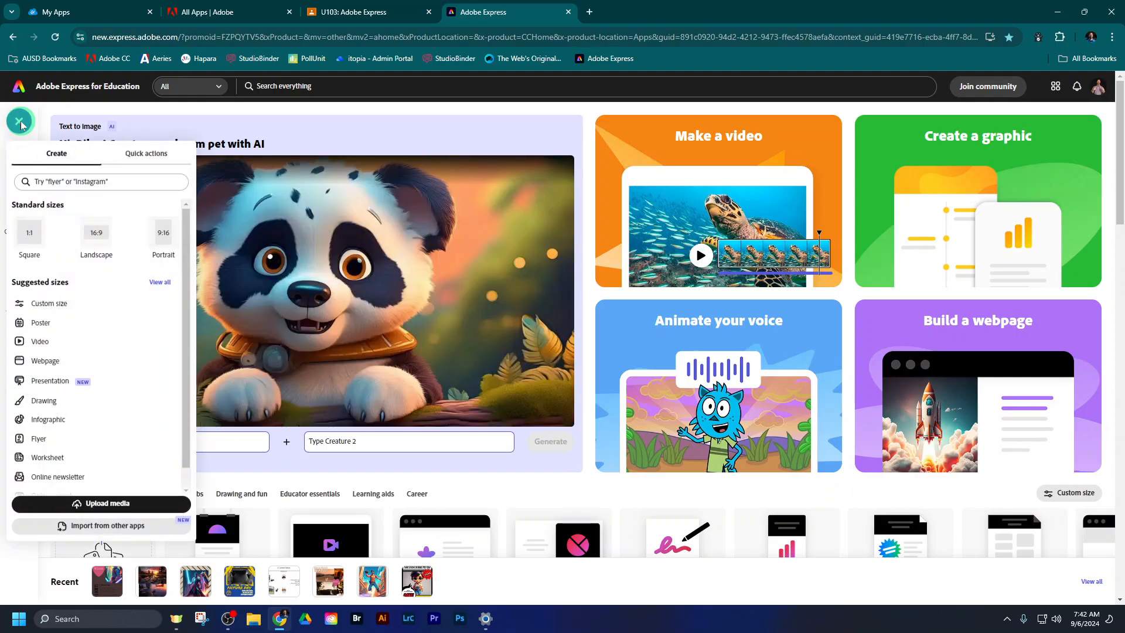
pyautogui.click(46, 330)
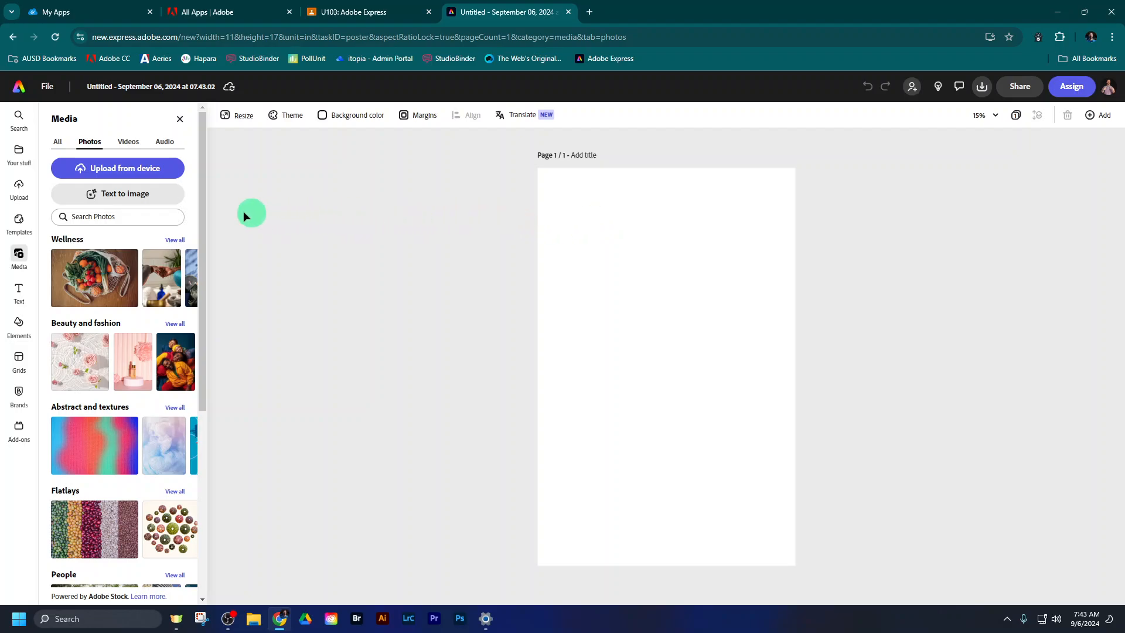
# Add a Portrait (3:4) text-to-image placeholder to the poster and enlarge it to fill most of the page.
pyautogui.click(116, 198)
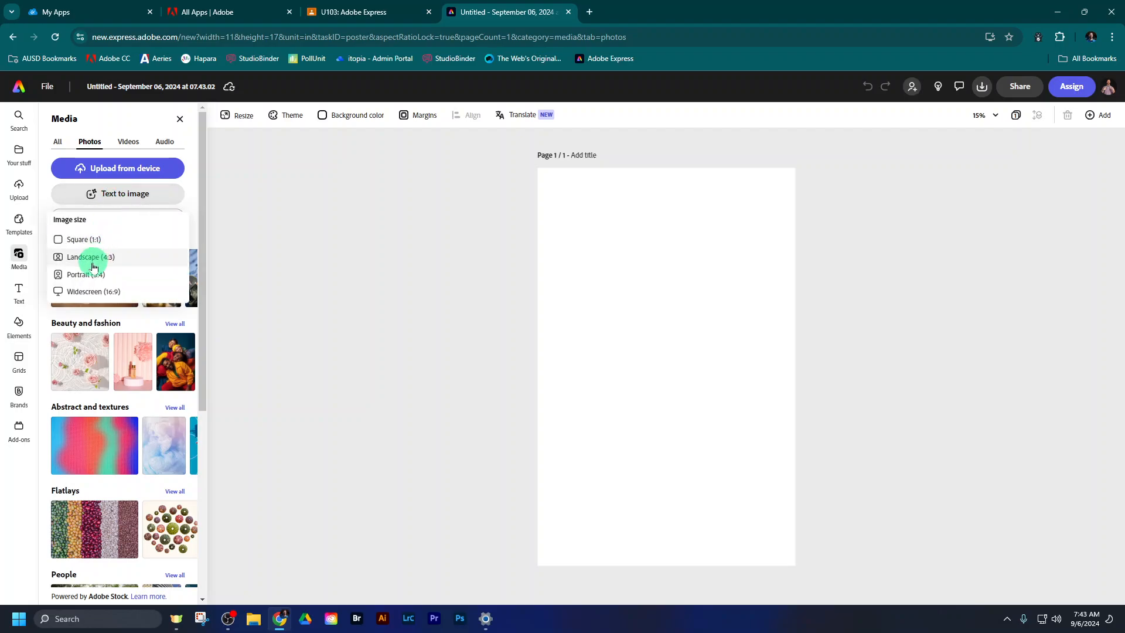
pyautogui.click(89, 280)
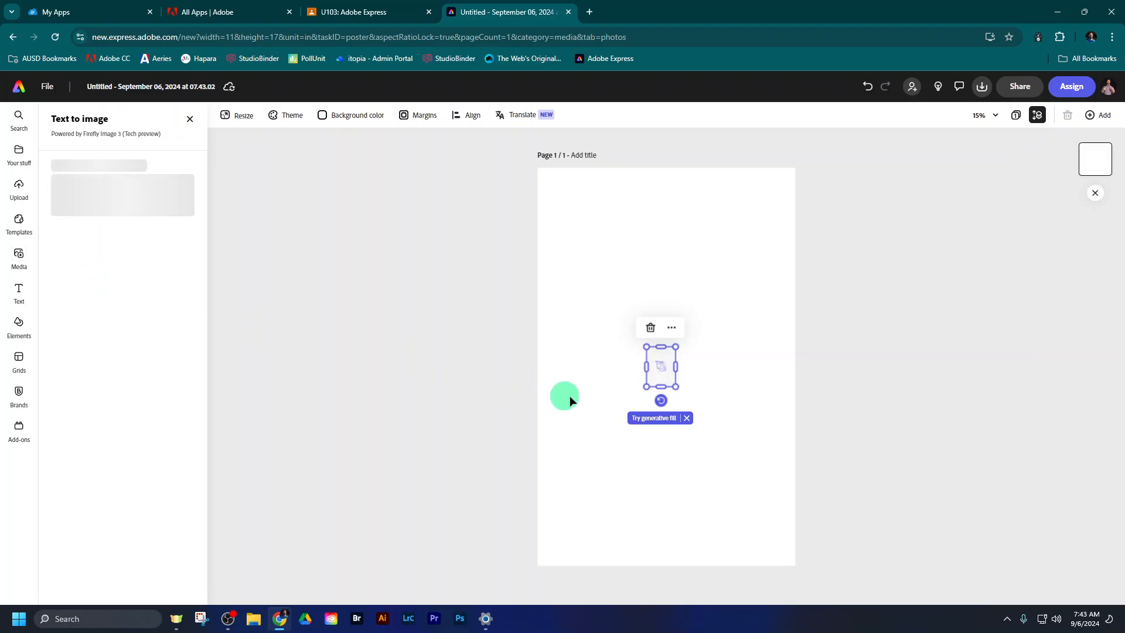
pyautogui.moveTo(645, 348); pyautogui.dragTo(530, 250)
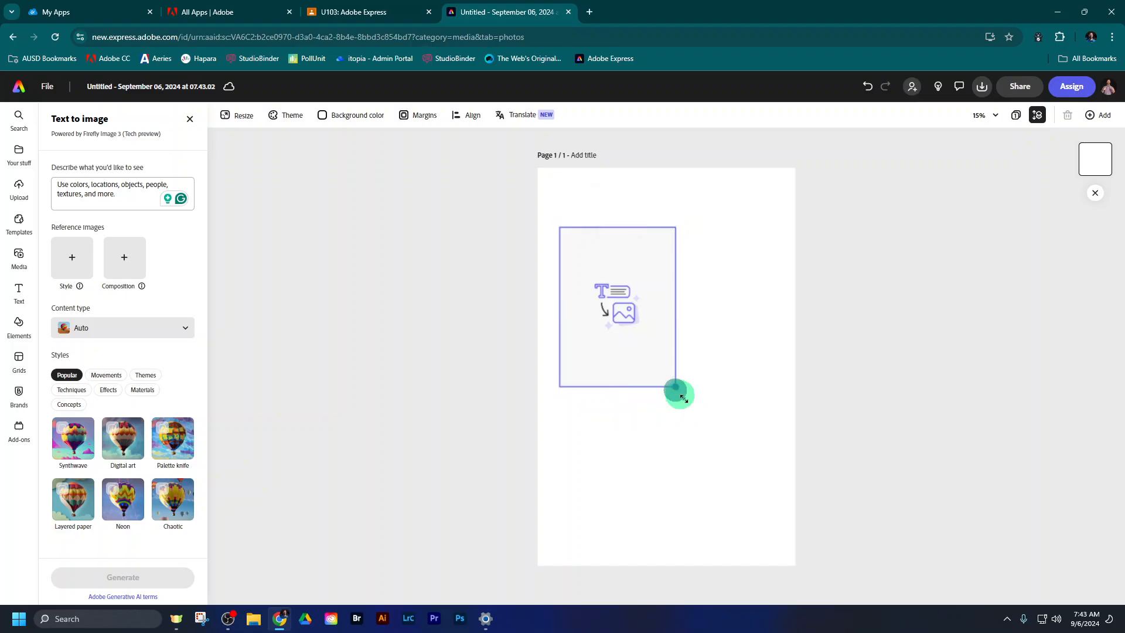
pyautogui.moveTo(676, 392); pyautogui.dragTo(786, 507)
pyautogui.moveTo(710, 424); pyautogui.dragTo(690, 378)
pyautogui.moveTo(748, 473)
pyautogui.mouseDown()
pyautogui.moveTo(791, 545)
pyautogui.moveTo(739, 454)
pyautogui.moveTo(748, 472)
pyautogui.mouseUp()
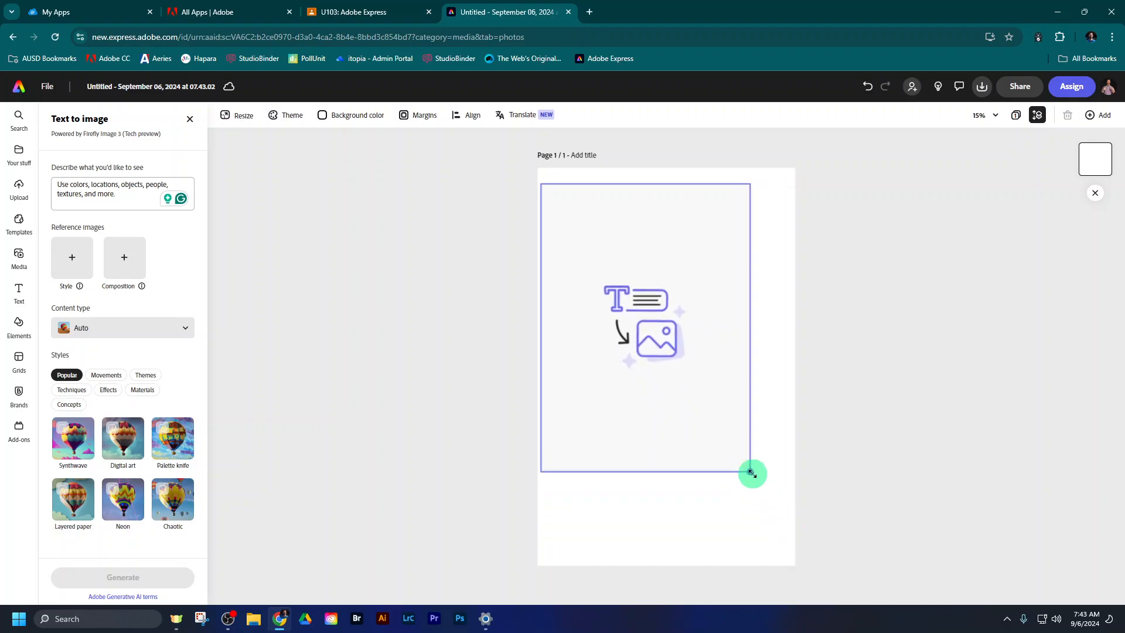
# Position the image placeholder in the lower part of the poster, centred with free space above it.
pyautogui.moveTo(653, 381); pyautogui.dragTo(672, 467)
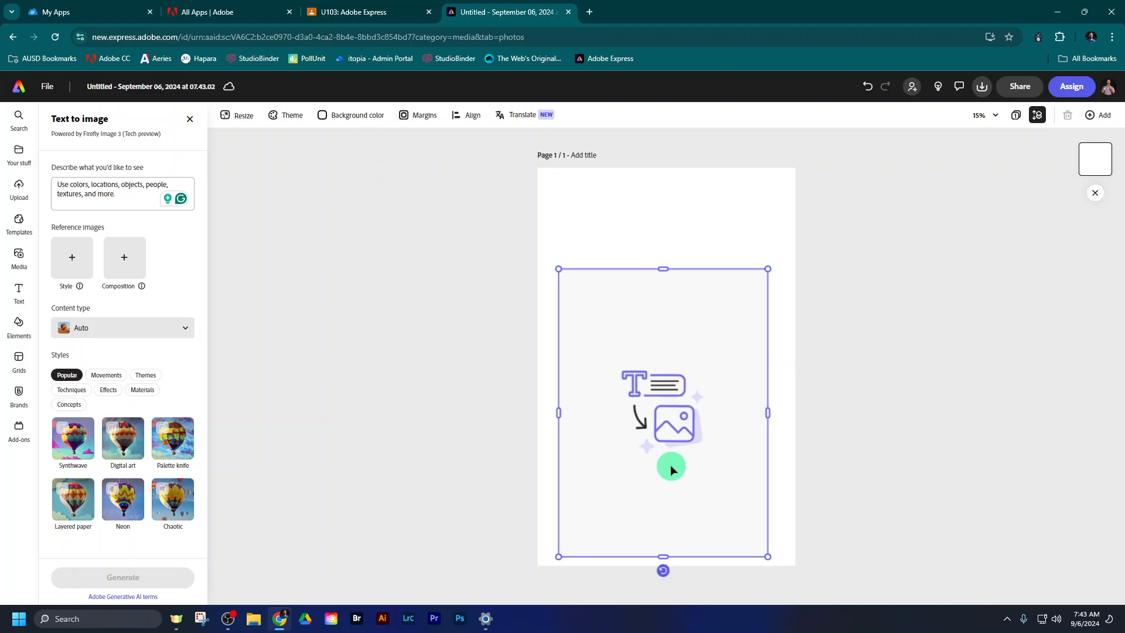
pyautogui.moveTo(643, 363); pyautogui.dragTo(645, 299)
pyautogui.moveTo(670, 374); pyautogui.dragTo(668, 481)
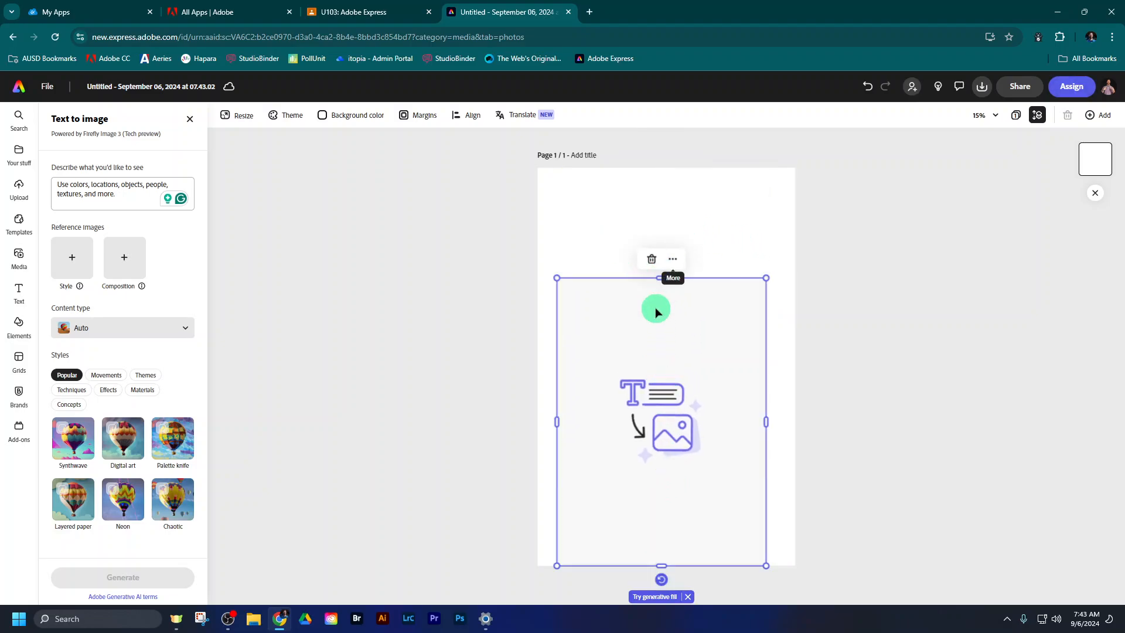
pyautogui.click(656, 355)
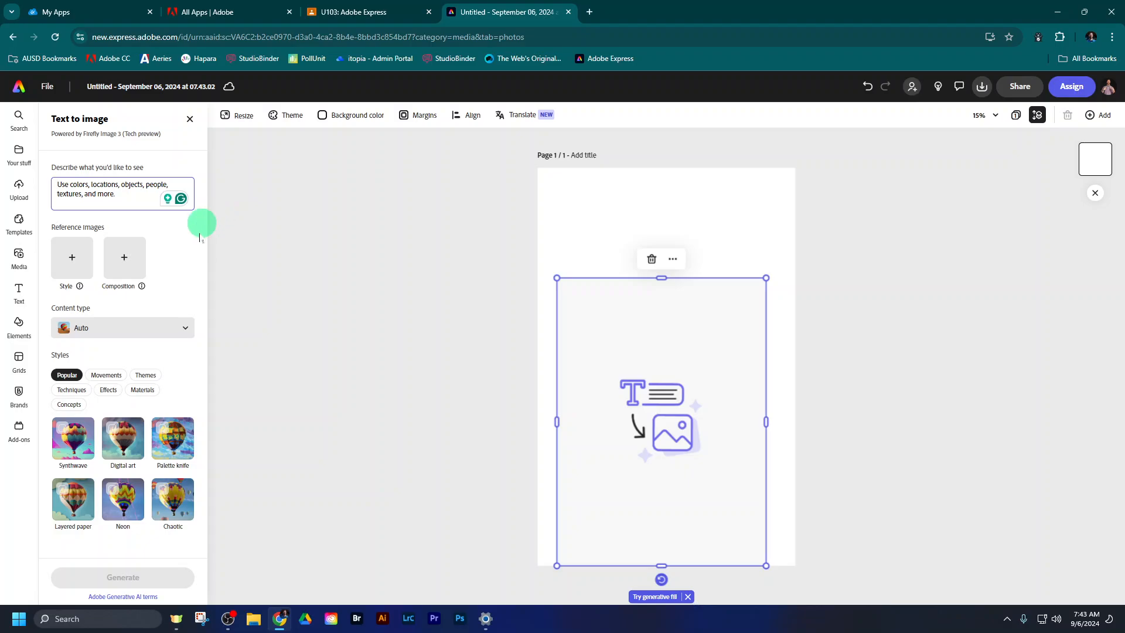
pyautogui.click(696, 371)
pyautogui.moveTo(695, 371); pyautogui.dragTo(695, 364)
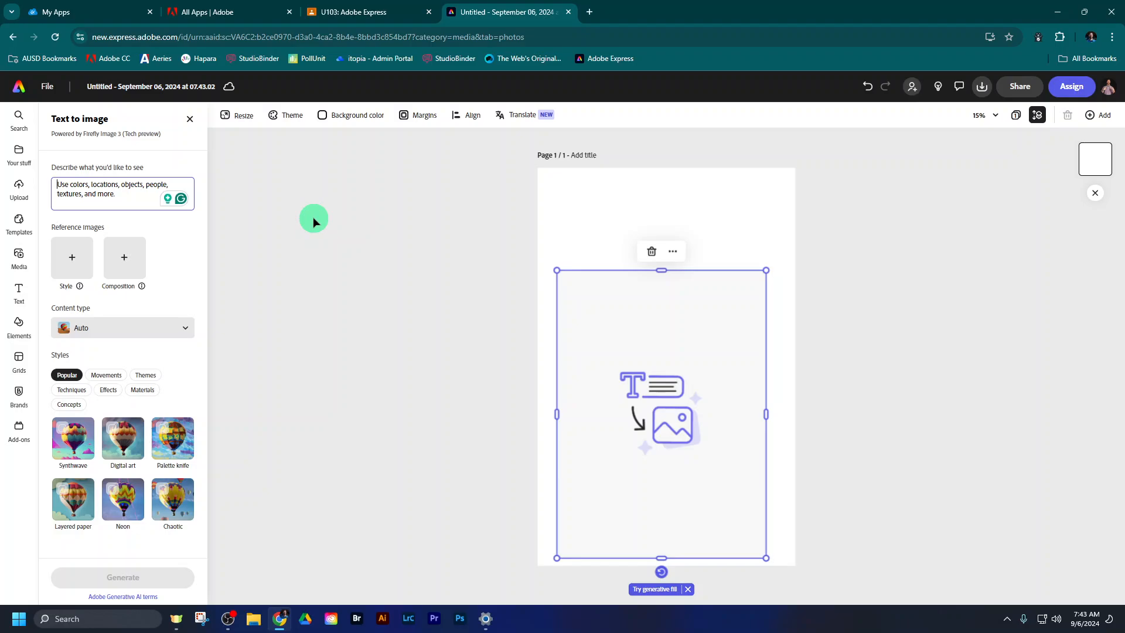
# Generate portraits from the prompt "male. teacher. tall. short brown hair, beard".
pyautogui.write('male. teacher. tall.')
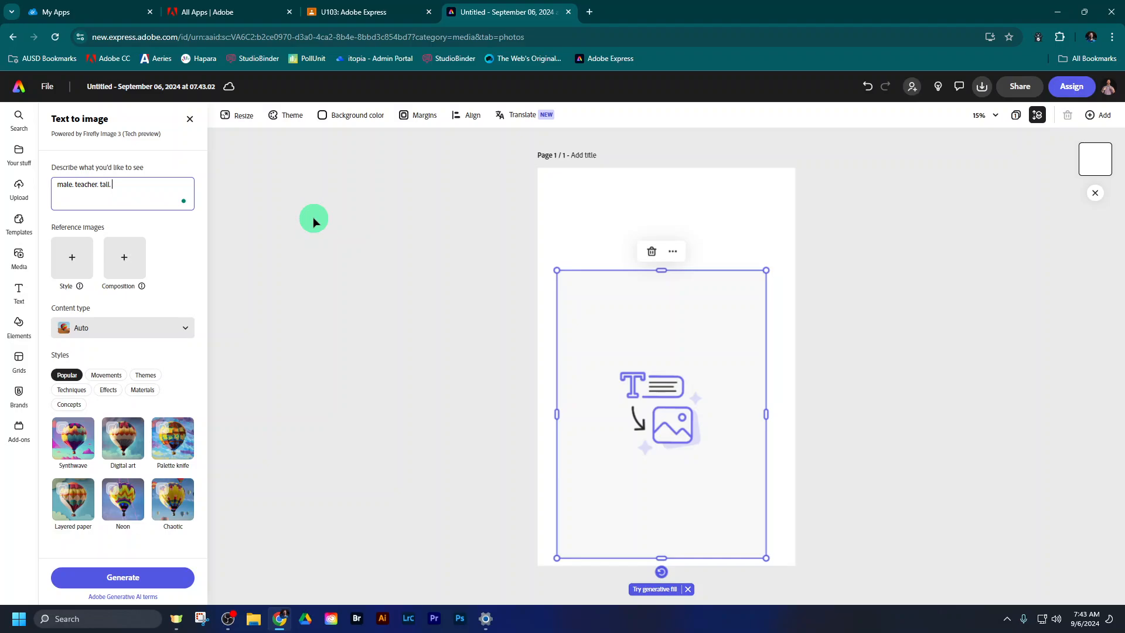
pyautogui.write(' short brown hair, beard')
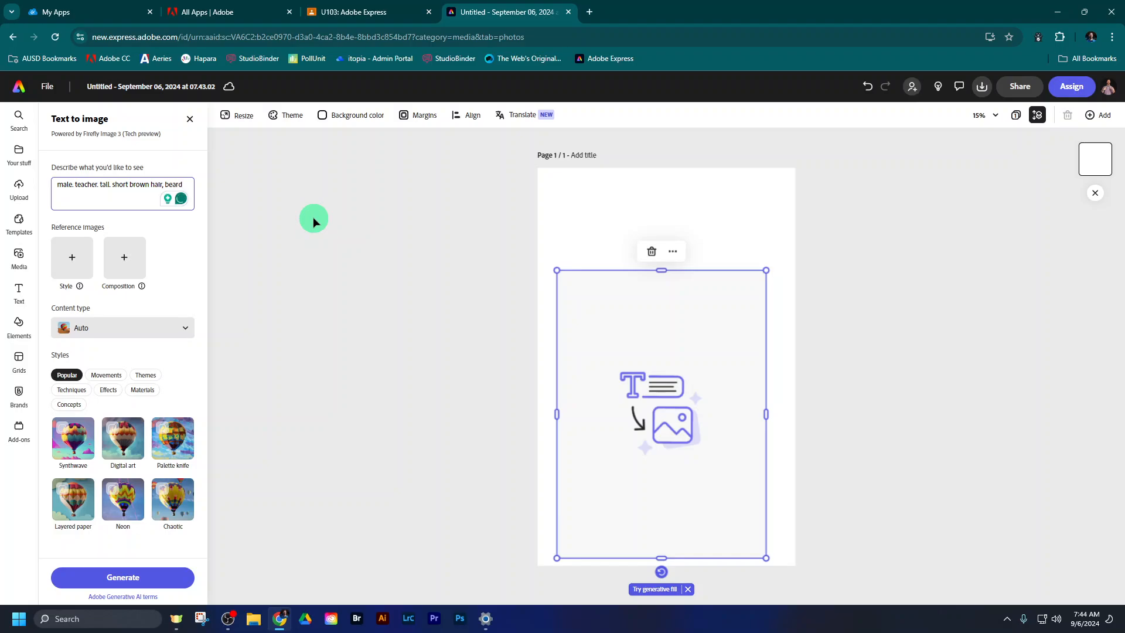
pyautogui.press('Return')
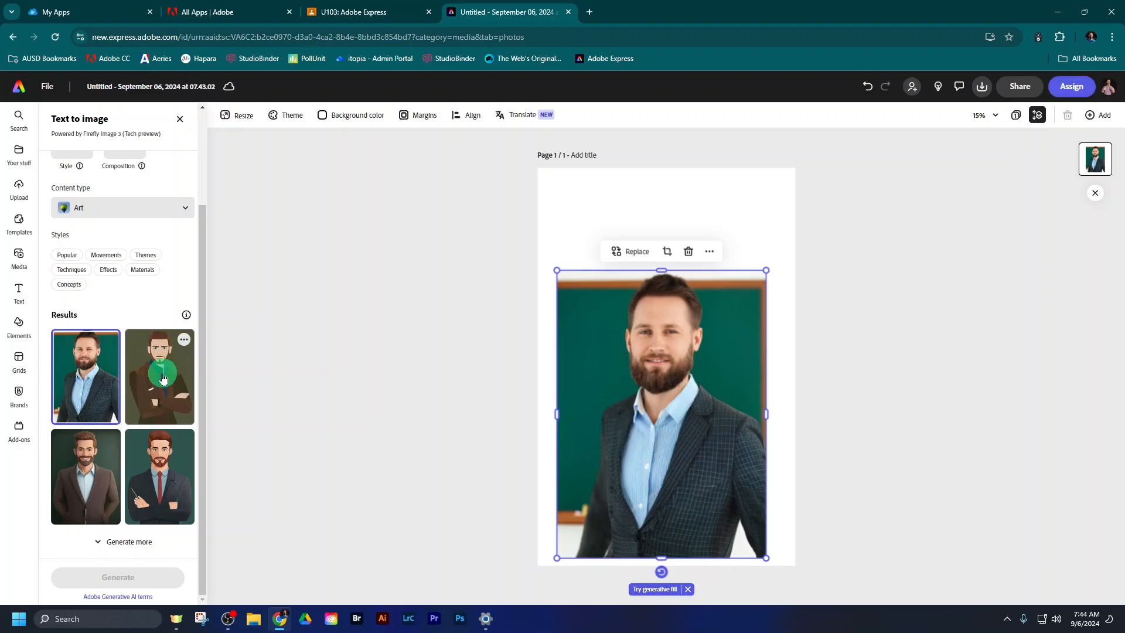
# Preview the generated portraits on the poster one after another, ending with the illustrated man in the brown jacket.
pyautogui.click(163, 378)
pyautogui.click(157, 467)
pyautogui.click(80, 466)
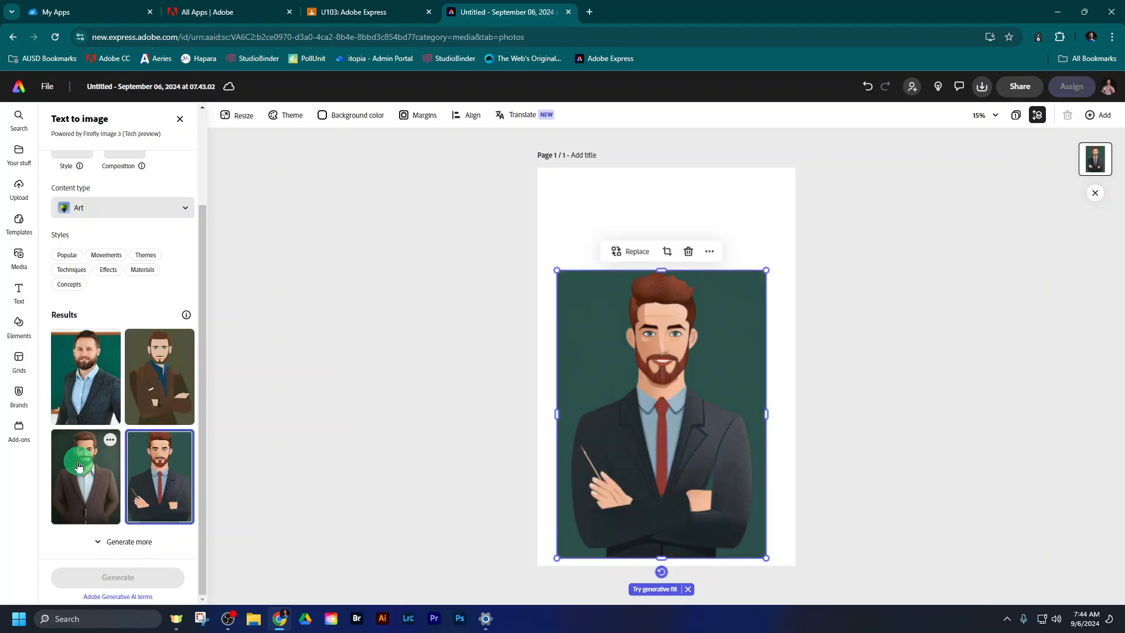
pyautogui.click(83, 394)
pyautogui.click(740, 332)
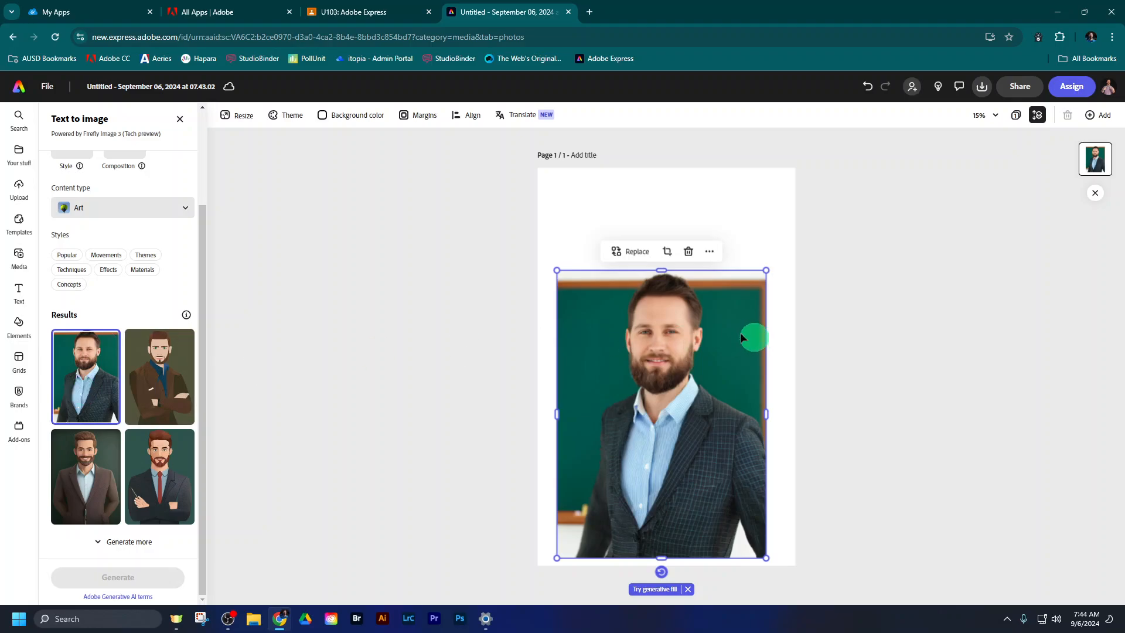
pyautogui.click(157, 392)
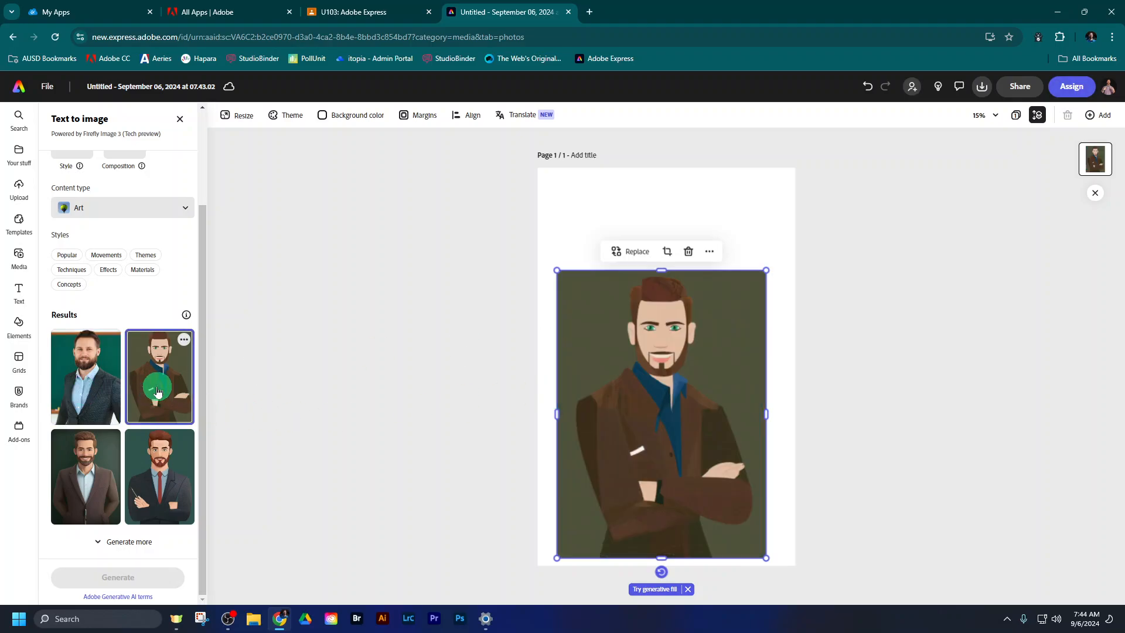
# Generate more results from the same prompt and apply the cartoon portrait with glasses and an orange bow tie.
pyautogui.scroll(3, 157, 375)
pyautogui.click(181, 187)
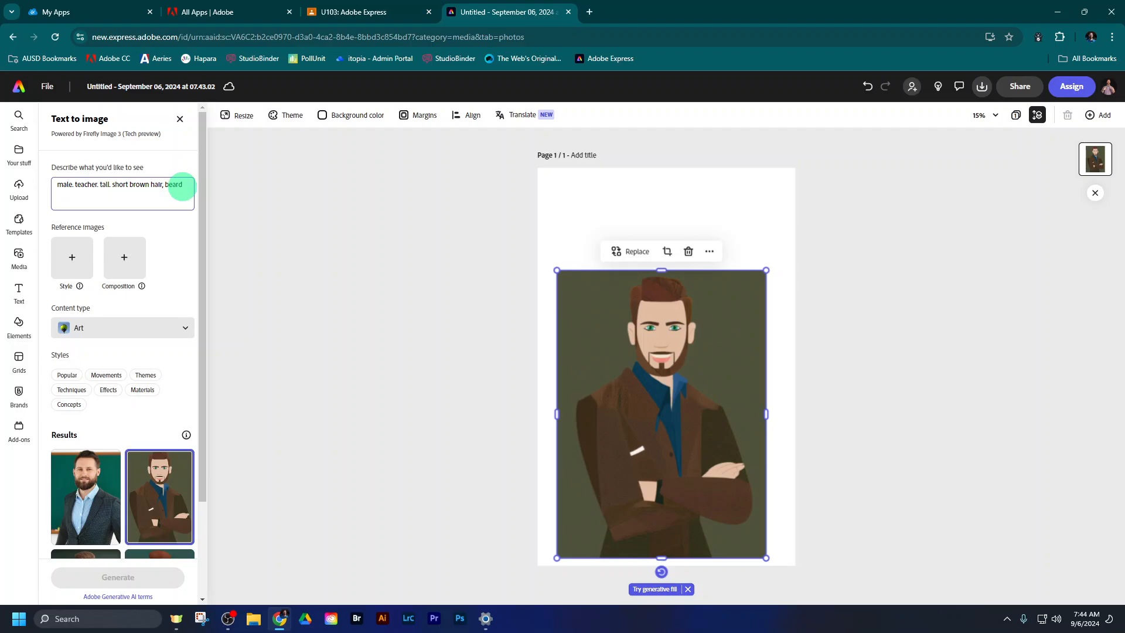
pyautogui.scroll(-2, 150, 399)
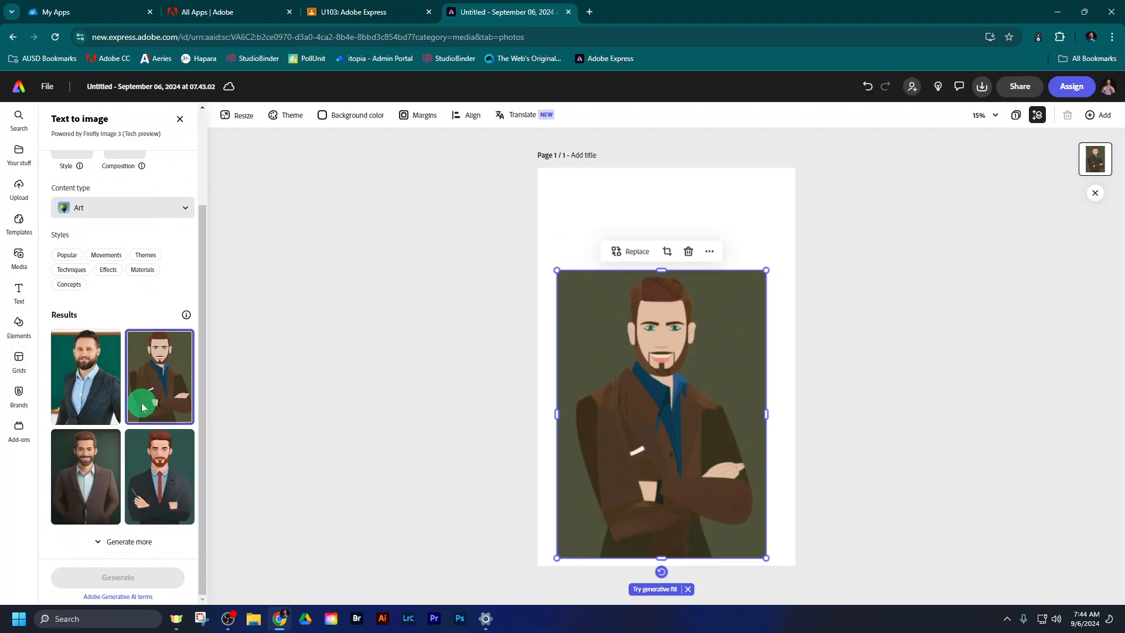
pyautogui.click(121, 540)
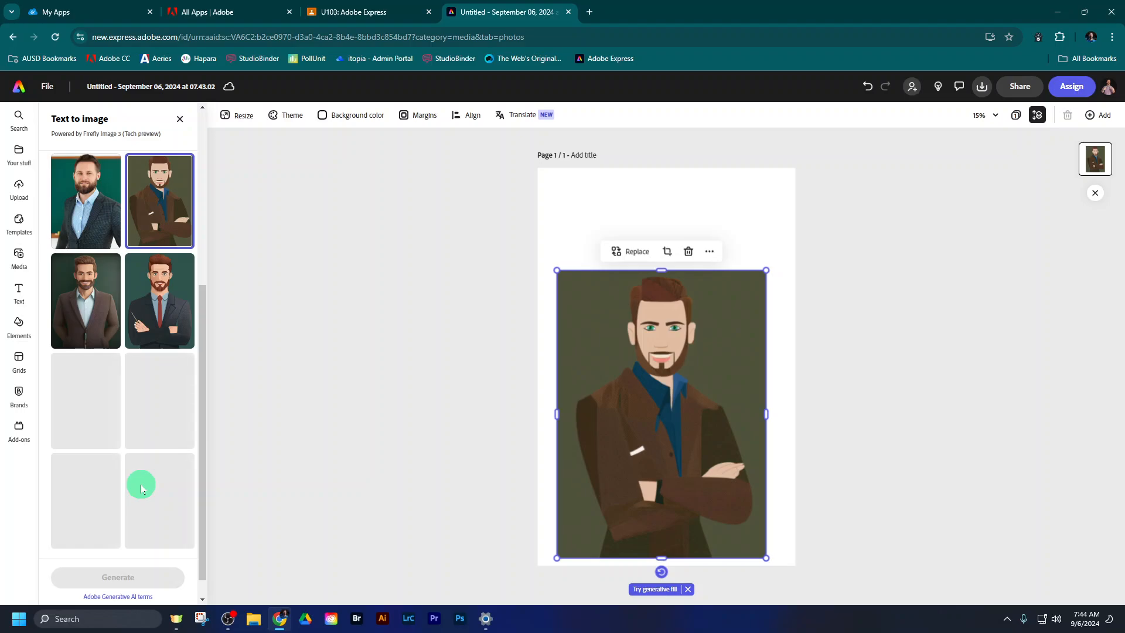
pyautogui.click(111, 222)
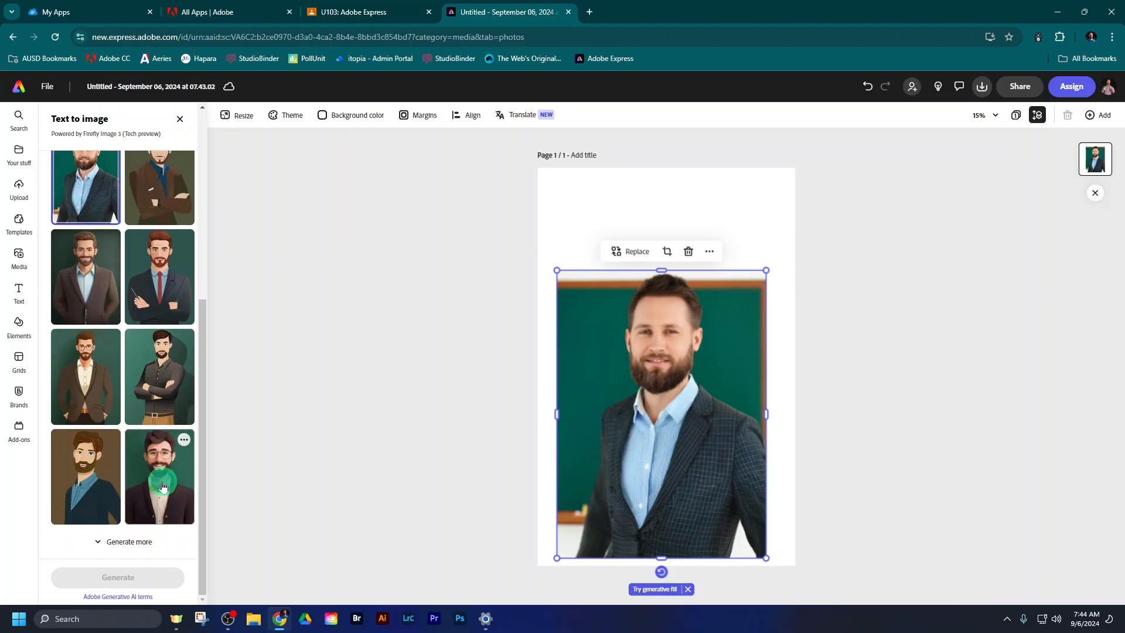
pyautogui.click(164, 487)
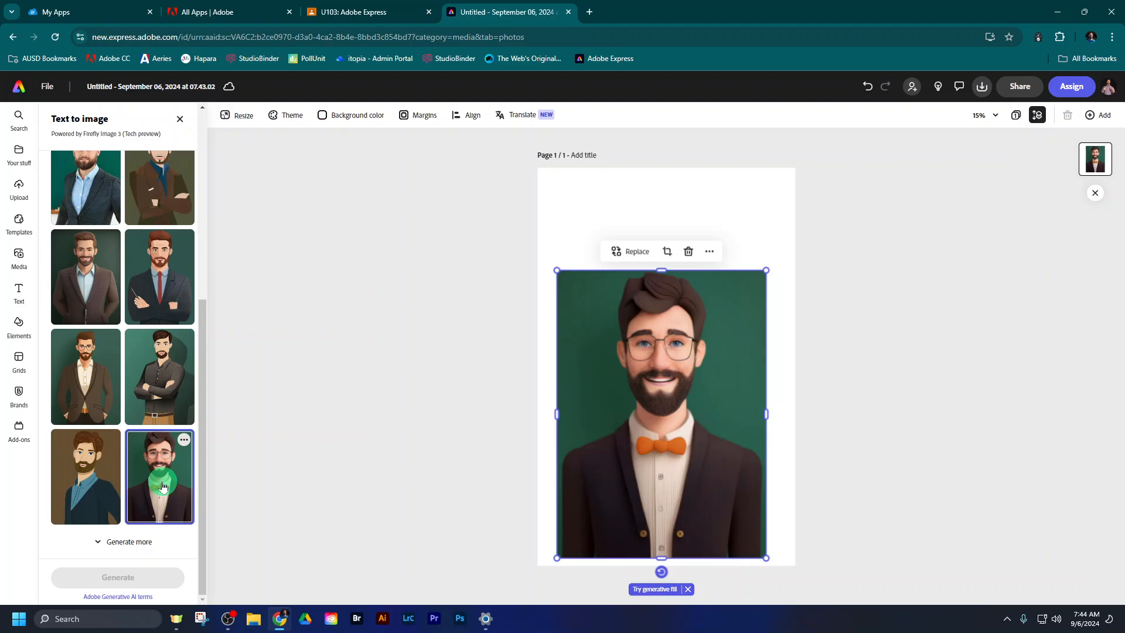
# Extend the prompt with ". t-shirt. blue jeans and sneakers" and generate new portraits.
pyautogui.scroll(10, 163, 487)
pyautogui.click(179, 187)
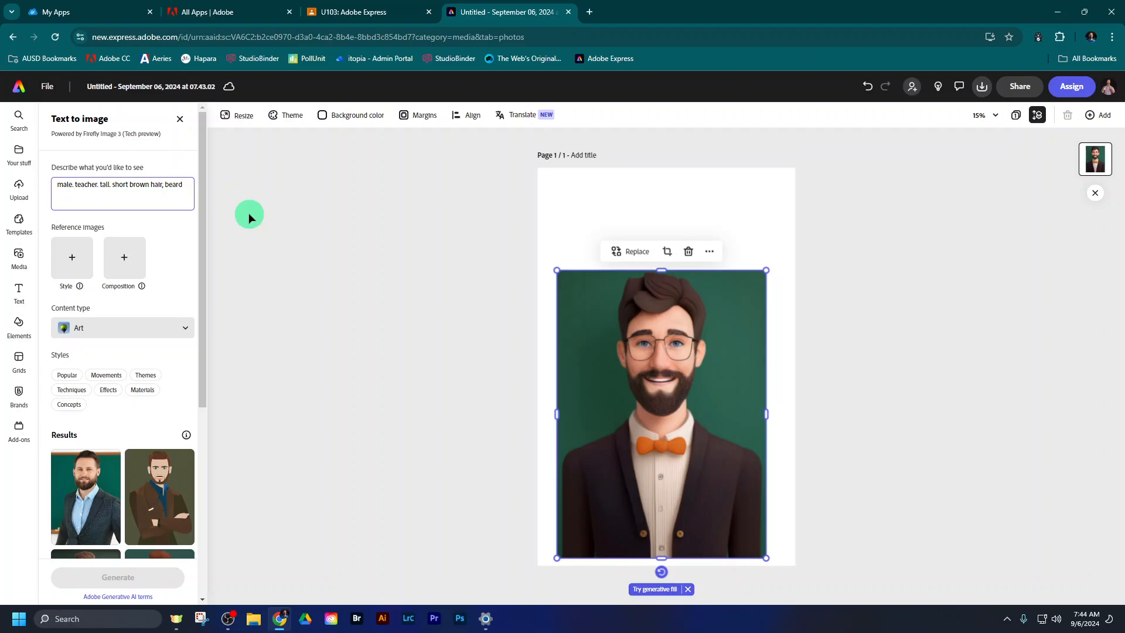
pyautogui.write('. t')
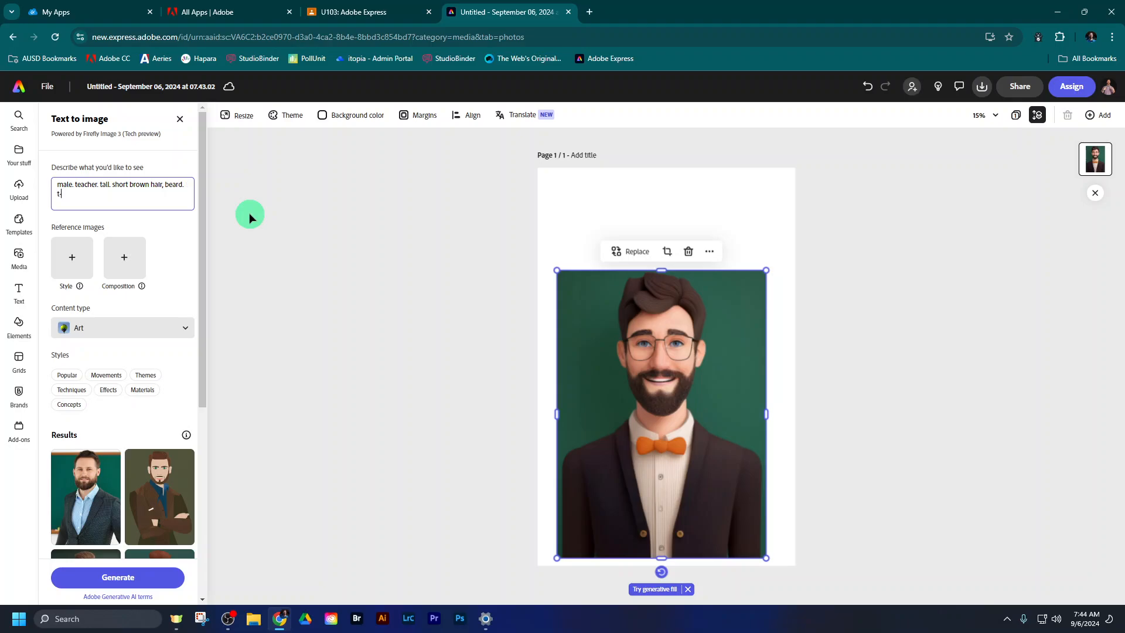
pyautogui.write('-shirt. blue jeans and sneakers')
pyautogui.press('Return')
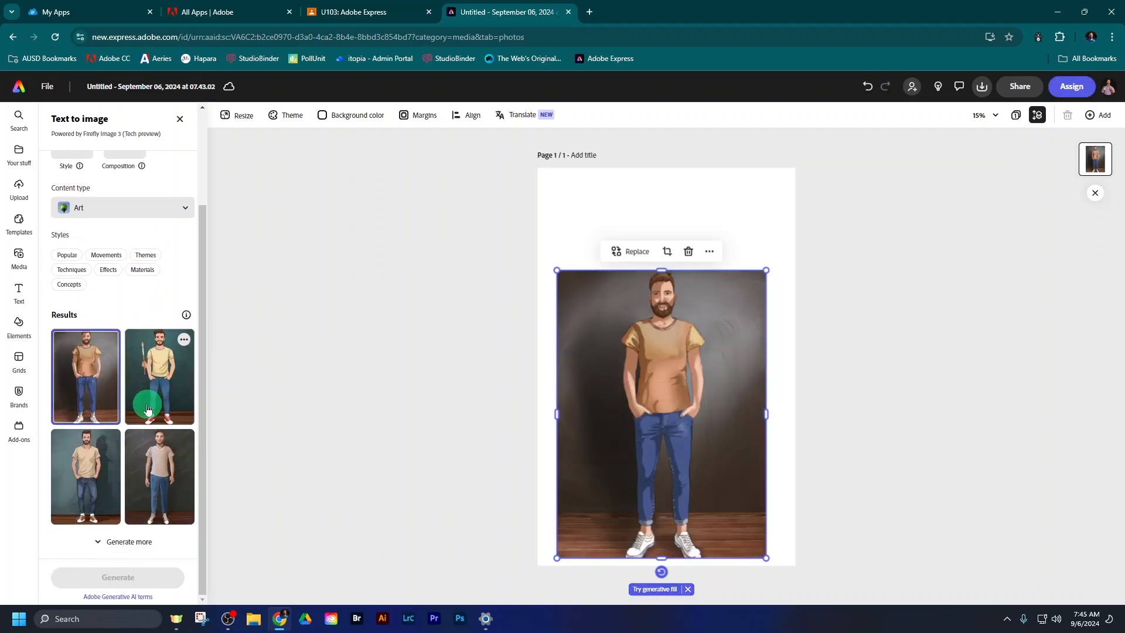
# Preview the T-shirt and jeans portraits on the poster, ending with the man holding a paintbrush.
pyautogui.click(169, 385)
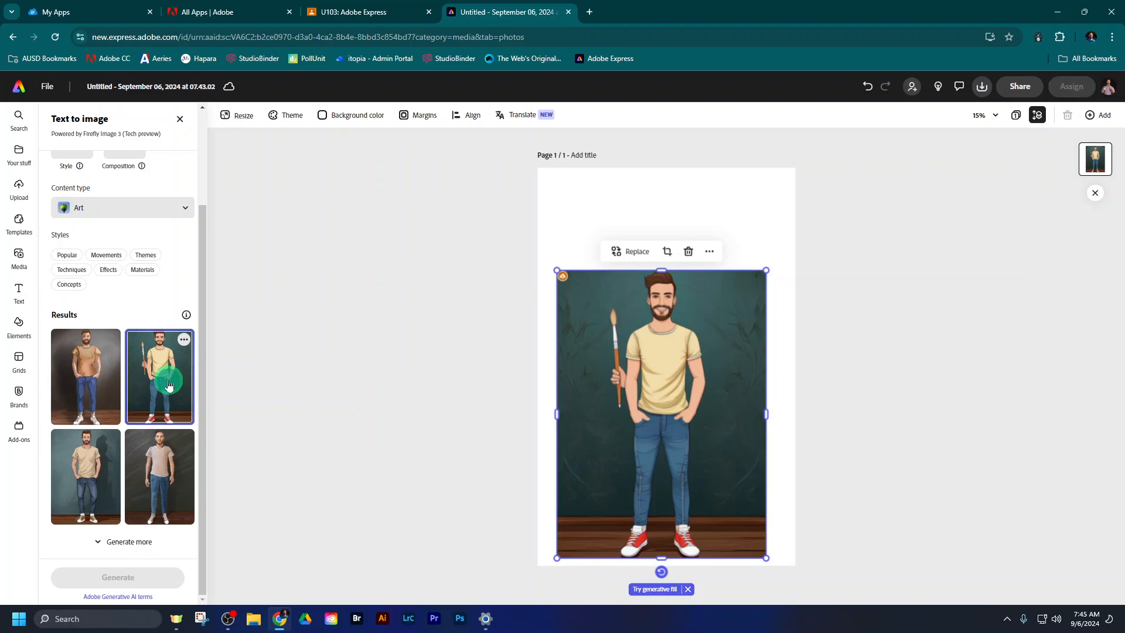
pyautogui.click(692, 360)
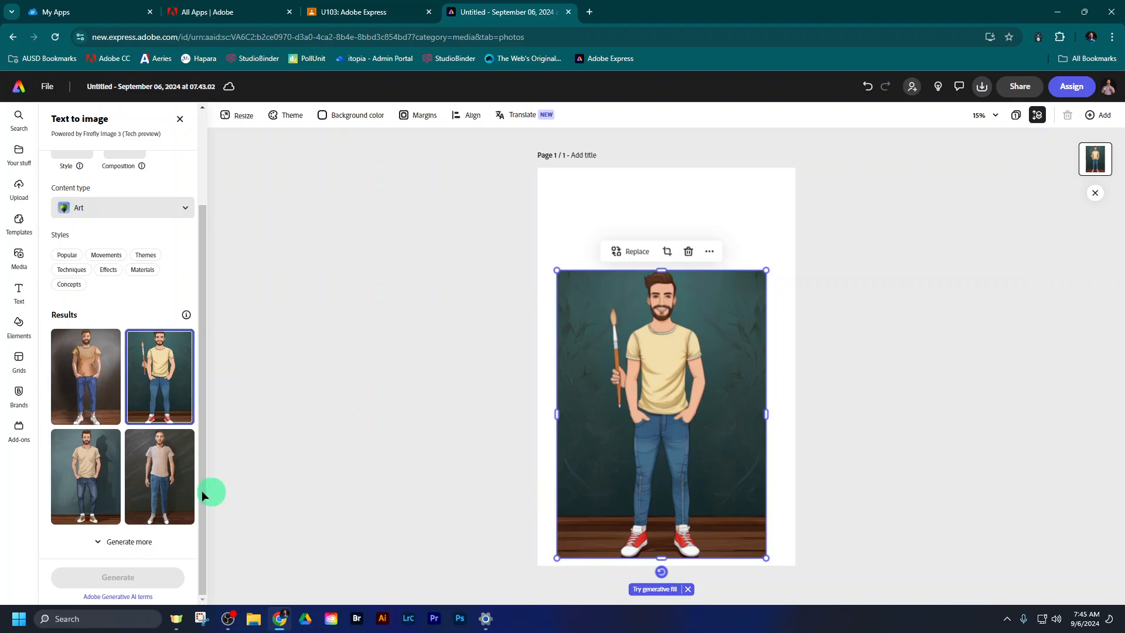
pyautogui.click(157, 494)
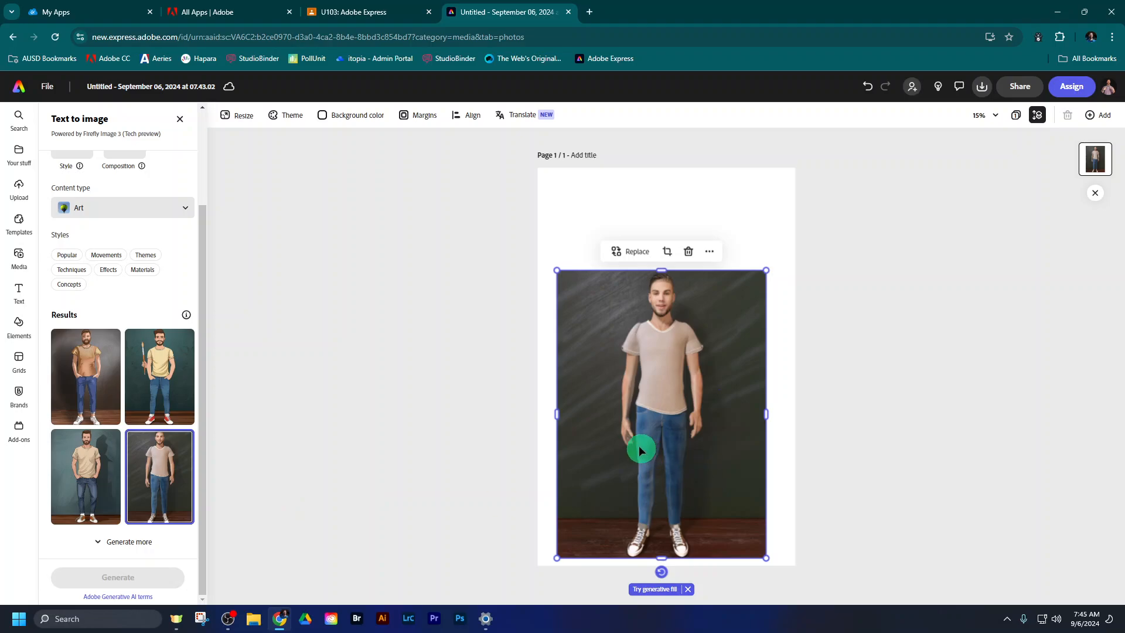
pyautogui.click(164, 424)
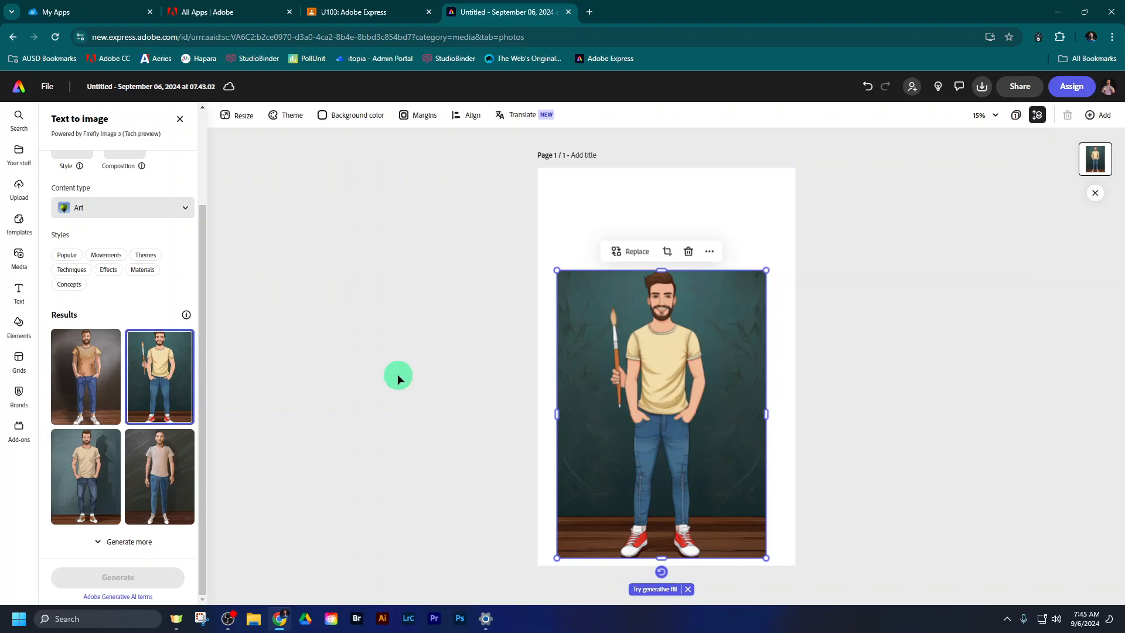
# Check item 4 of the Google Classroom assignment for the required pose, held object, background and art style, then return to the poster.
pyautogui.scroll(2, 161, 243)
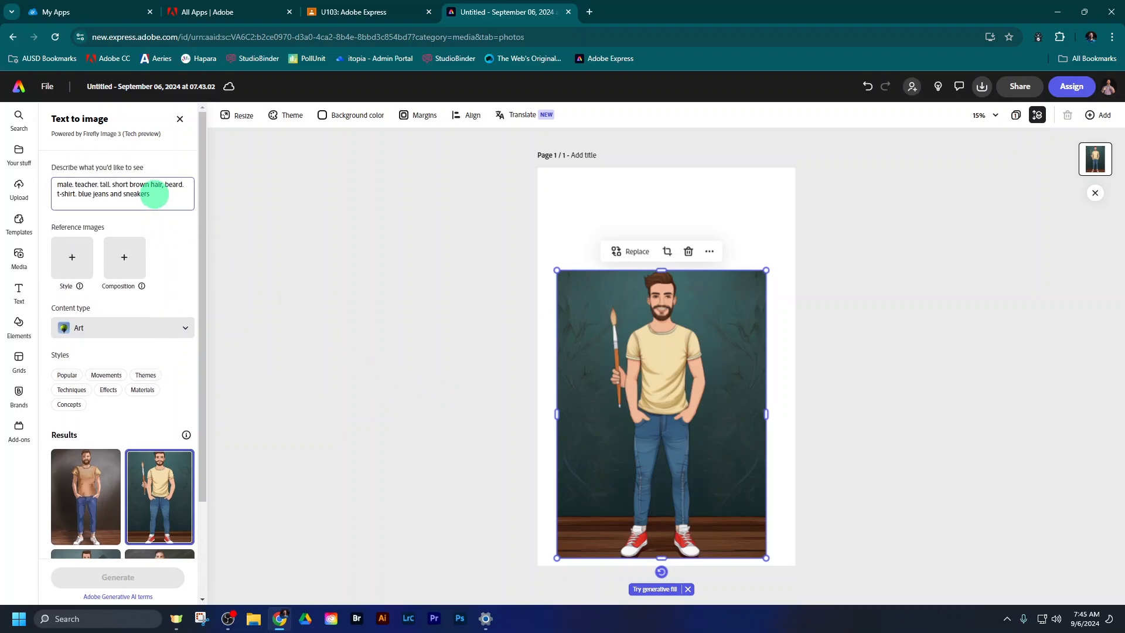
pyautogui.click(384, 12)
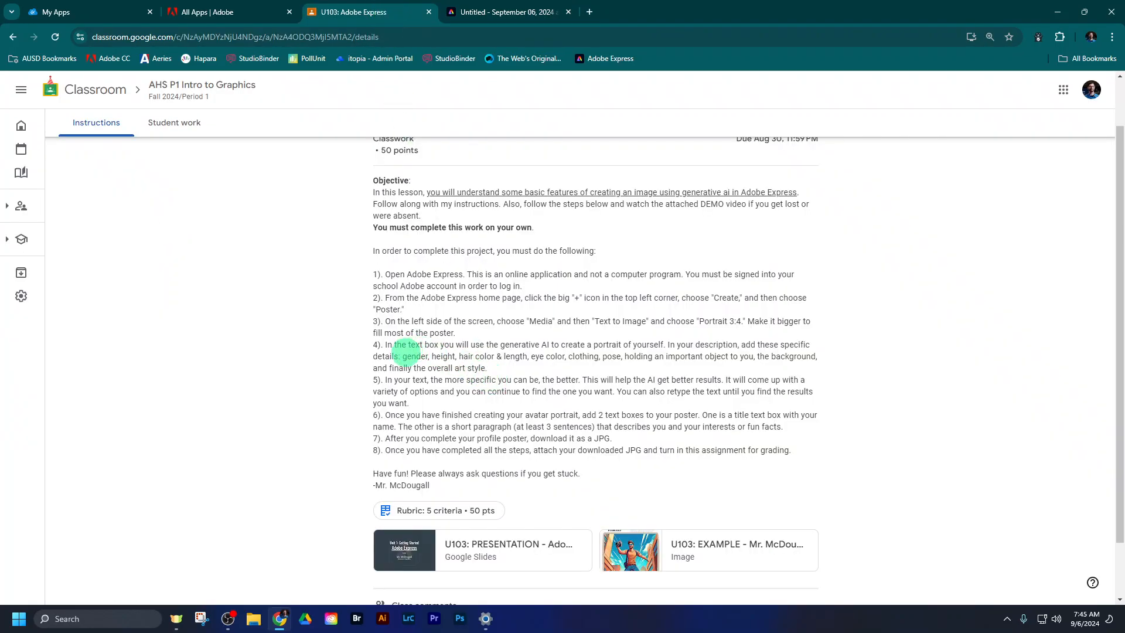
pyautogui.moveTo(406, 353); pyautogui.dragTo(754, 359)
pyautogui.click(716, 355)
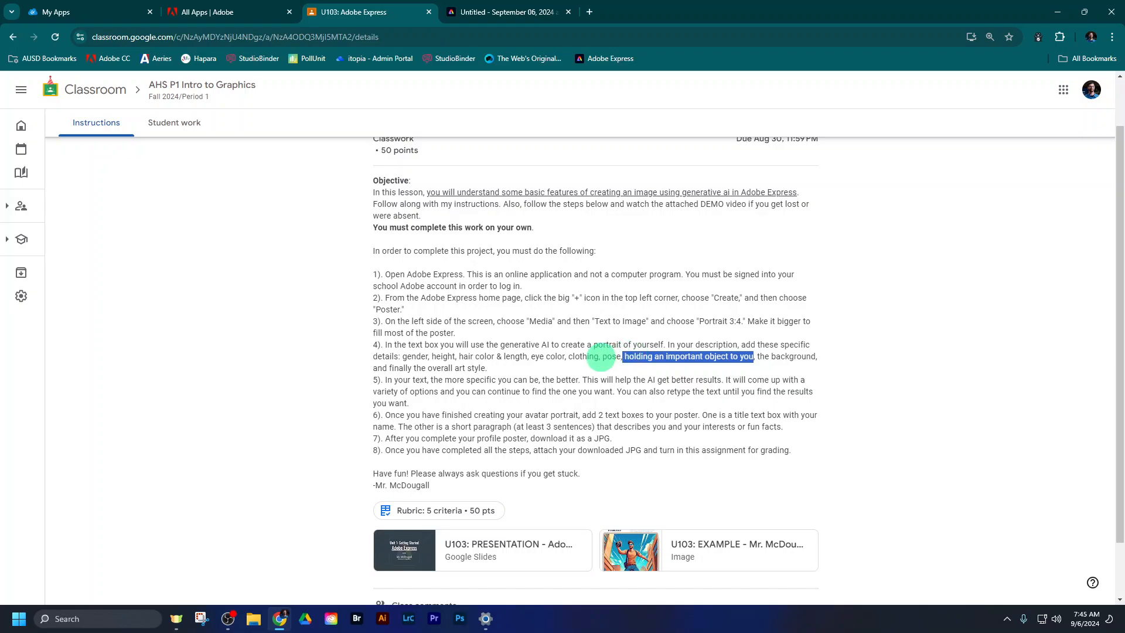
pyautogui.moveTo(603, 356); pyautogui.dragTo(621, 357)
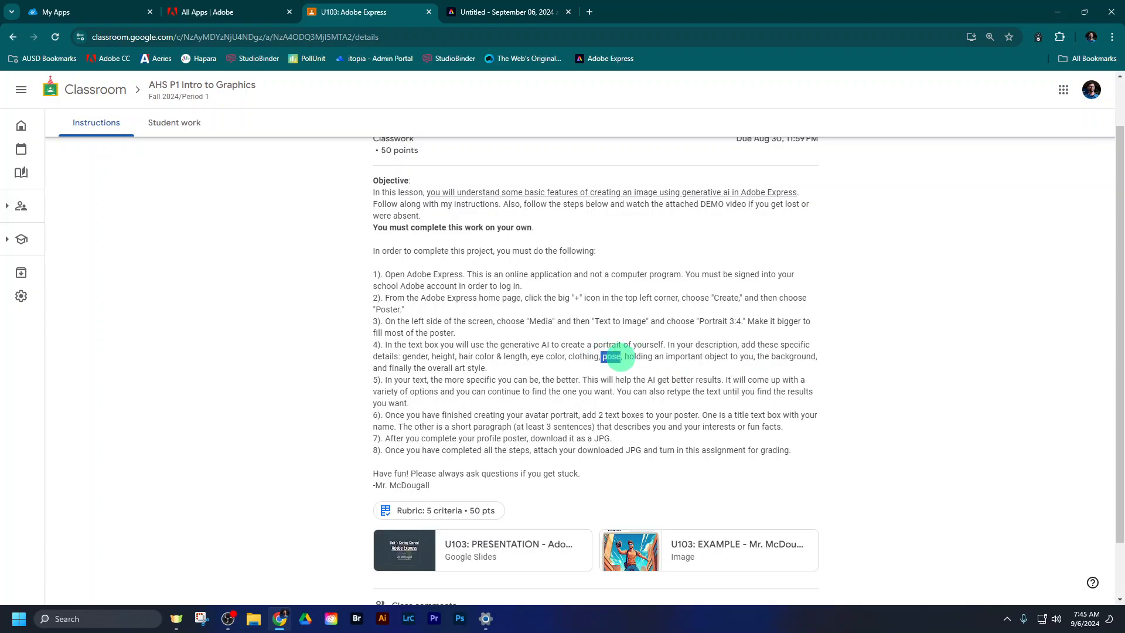
pyautogui.click(511, 11)
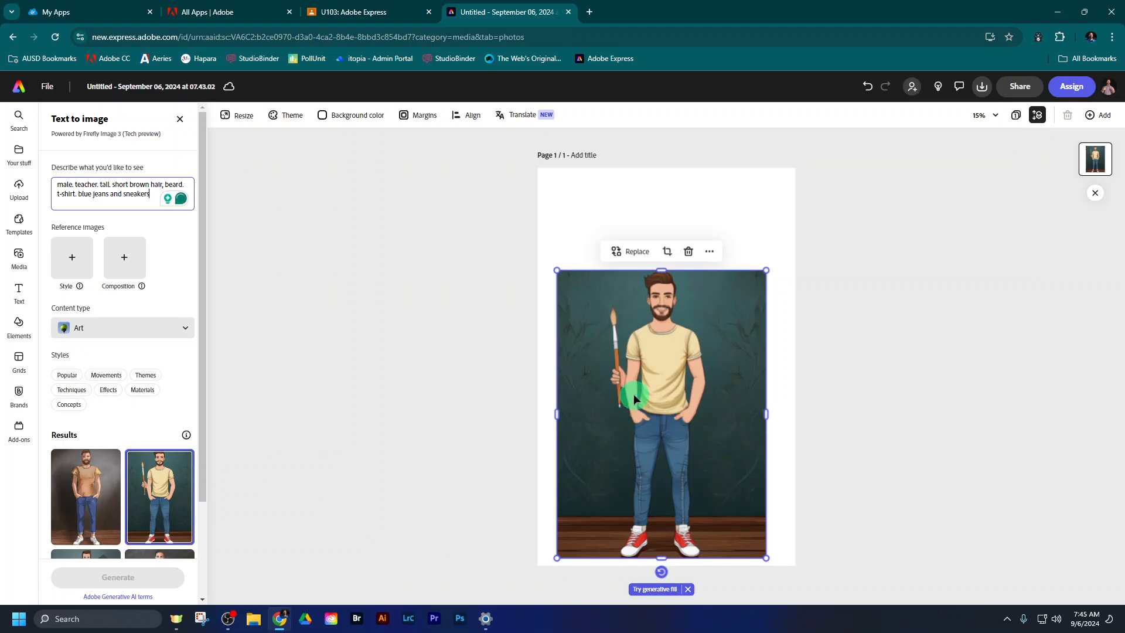
pyautogui.scroll(-2, 100, 437)
pyautogui.click(352, 11)
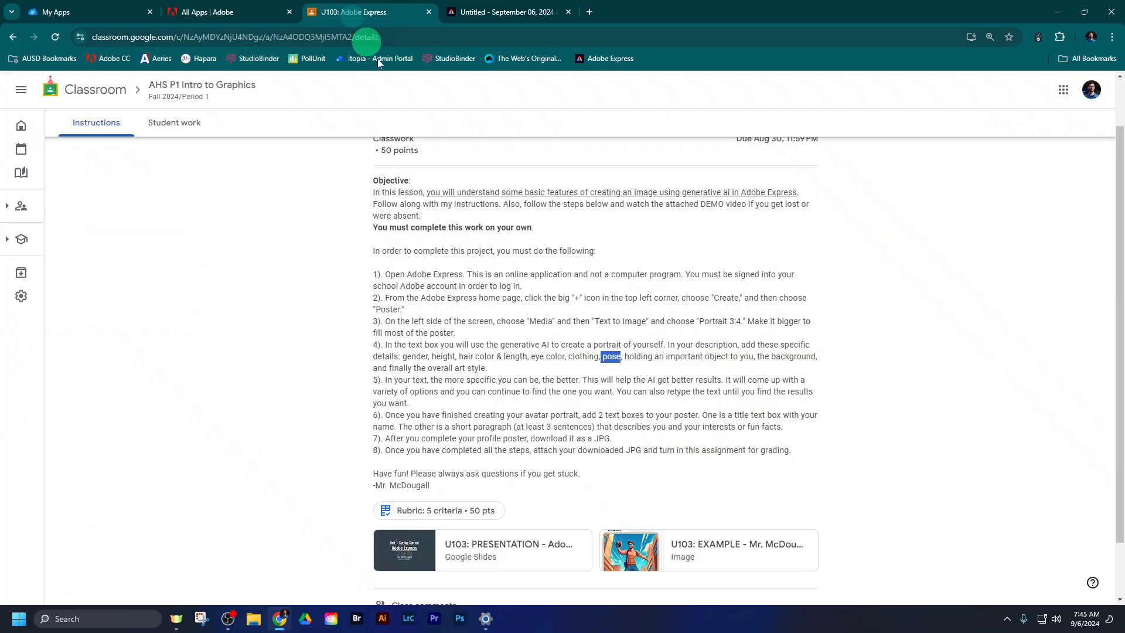
pyautogui.moveTo(770, 357); pyautogui.dragTo(816, 356)
pyautogui.moveTo(437, 368); pyautogui.dragTo(466, 368)
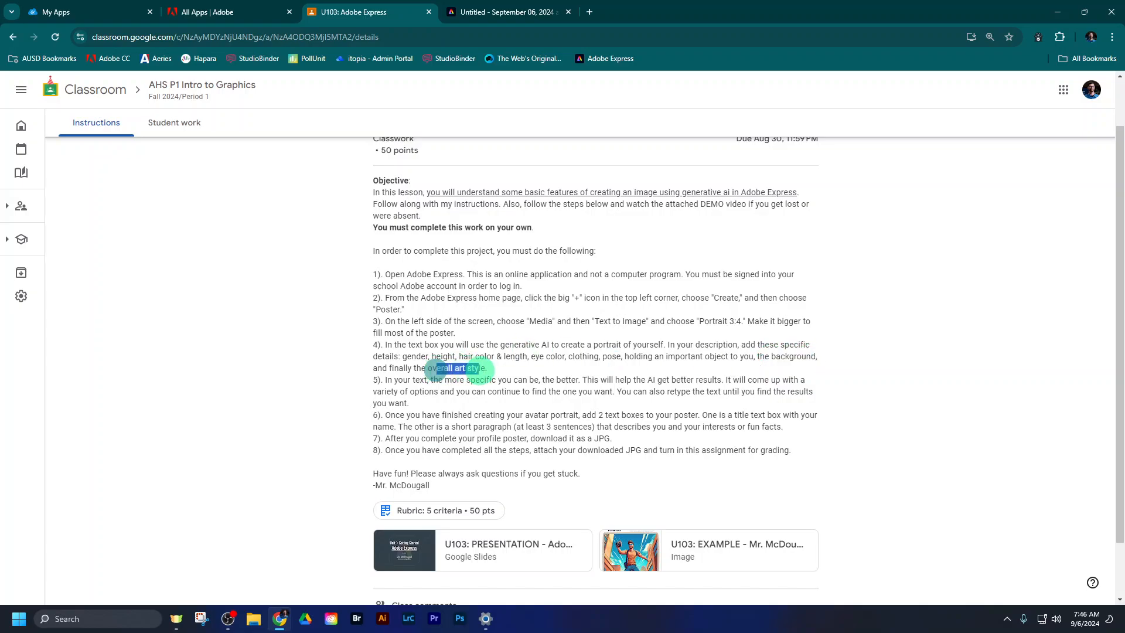
pyautogui.click(505, 11)
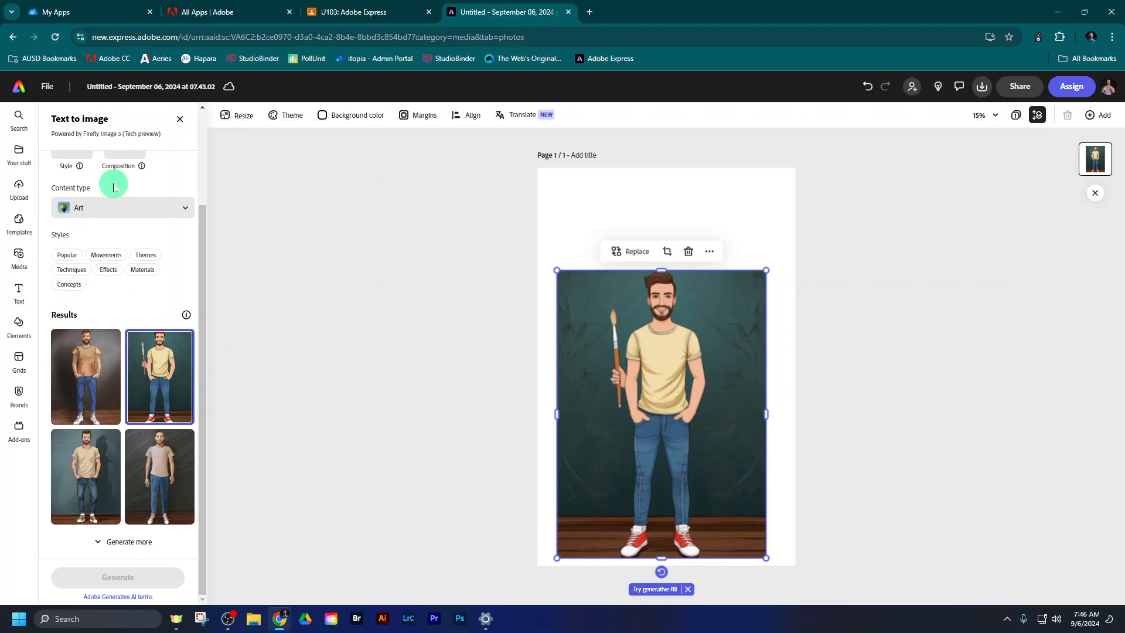
# Extend the prompt with "in a jumping pose with a sunny urban background holding a camera" and generate new portraits.
pyautogui.scroll(3, 113, 181)
pyautogui.click(150, 194)
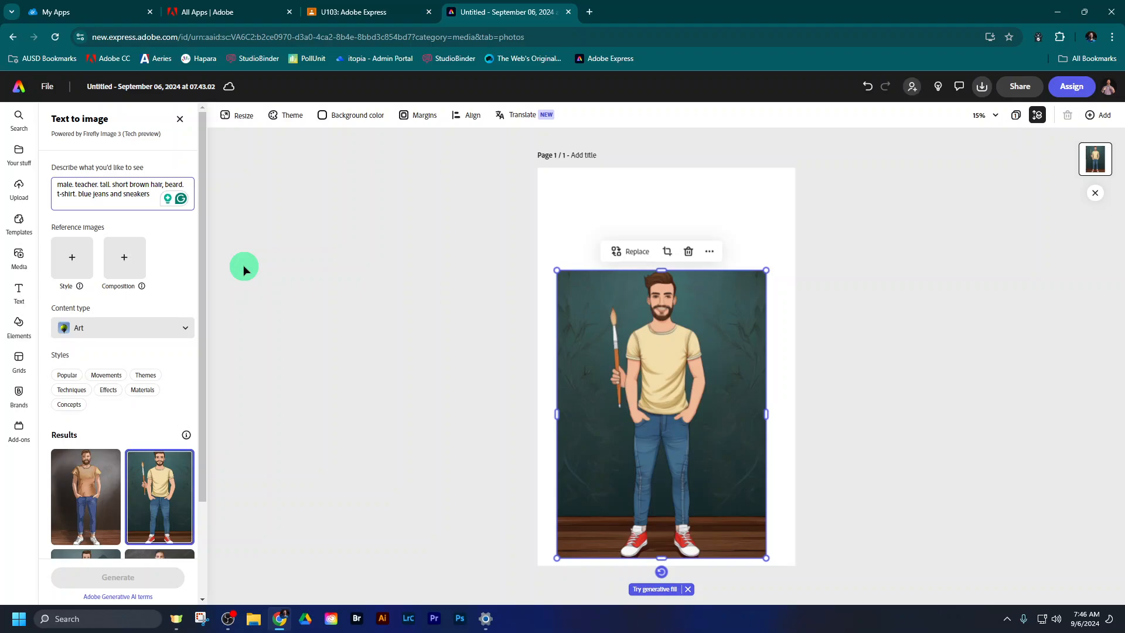
pyautogui.write('in a ju')
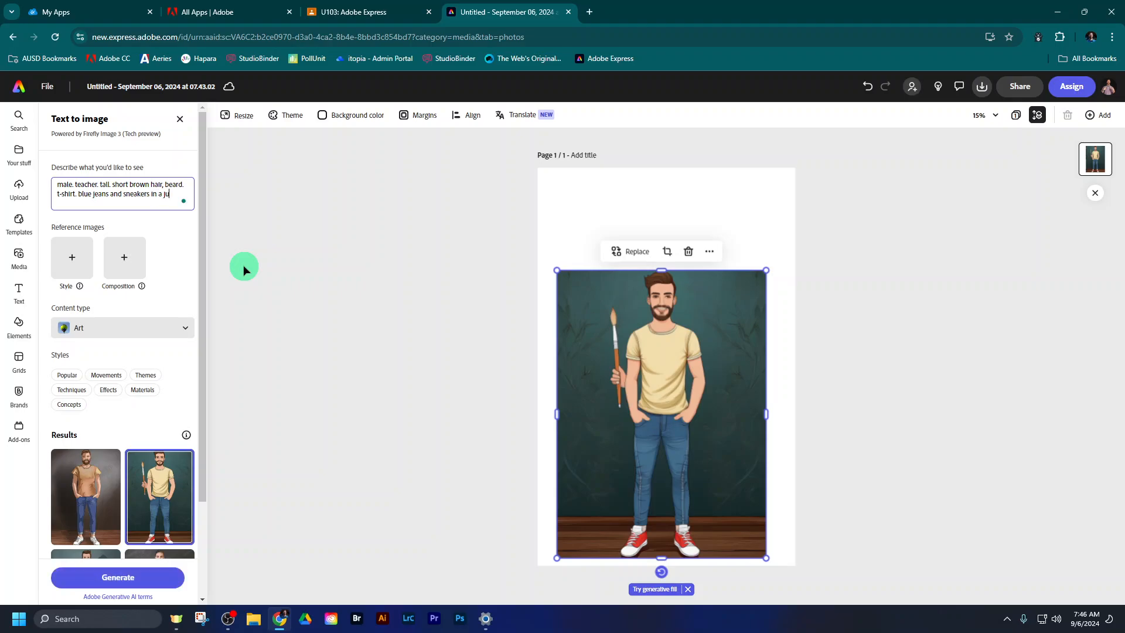
pyautogui.write('mping pose w')
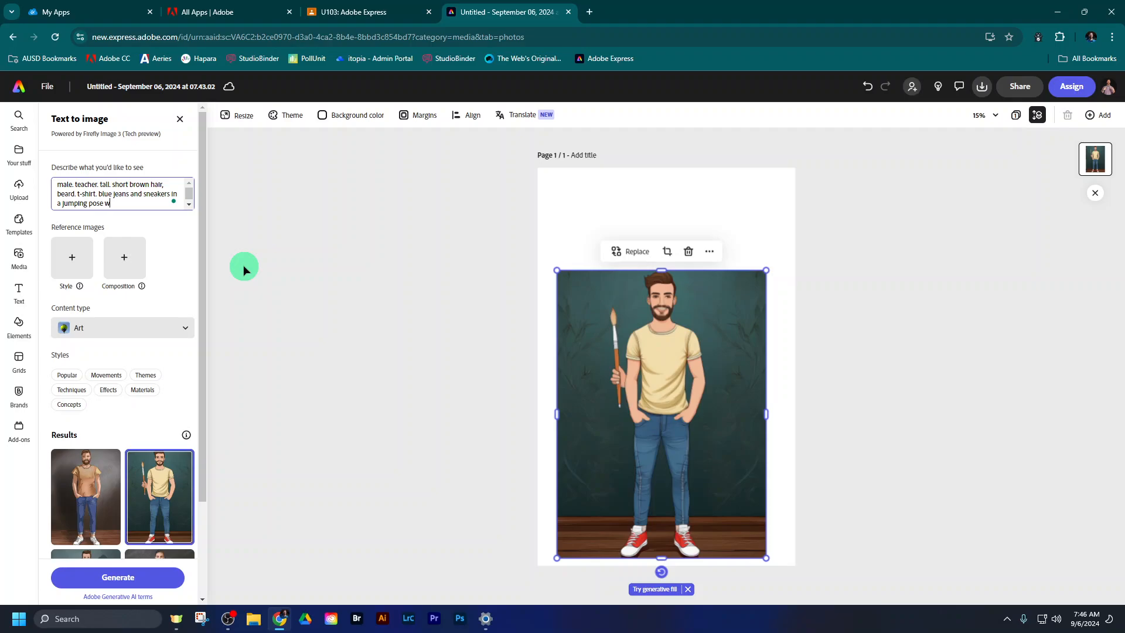
pyautogui.write('ith a sunny urban backgro')
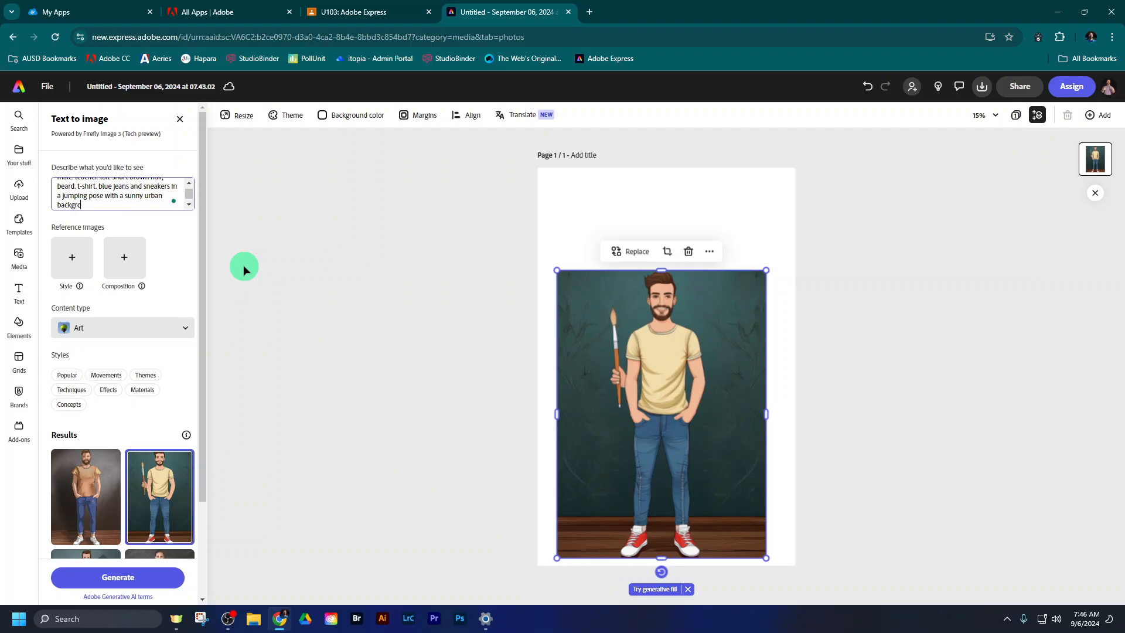
pyautogui.write('und holding a camera')
pyautogui.press('Return')
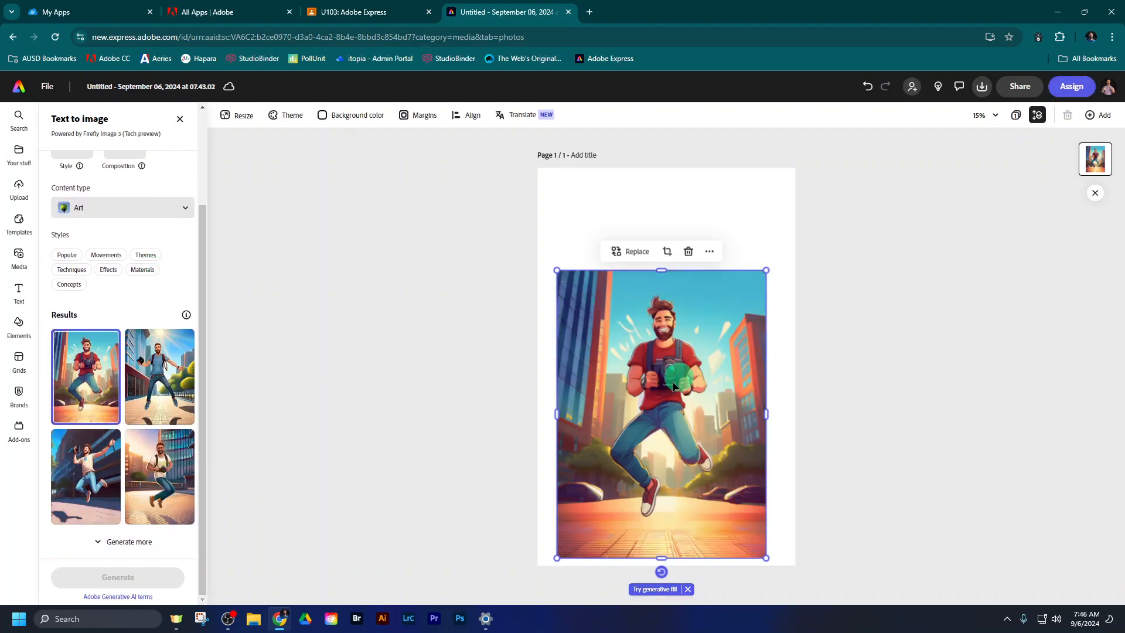
# Preview the other three jumping portraits on the poster, ending with the man in the white T-shirt and backpack.
pyautogui.click(156, 387)
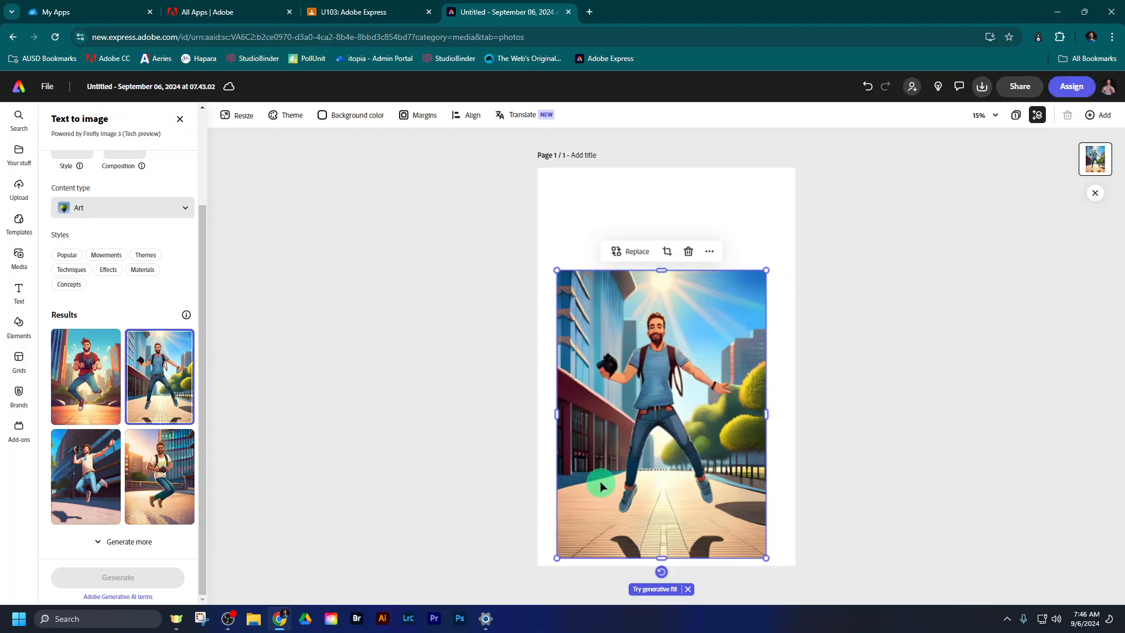
pyautogui.click(87, 479)
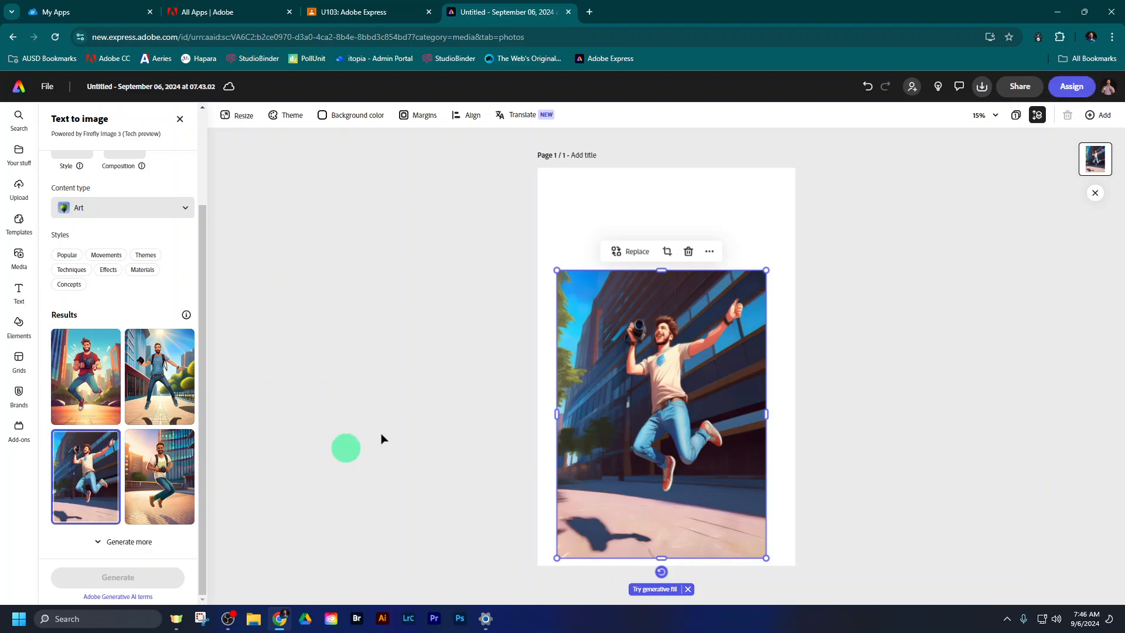
pyautogui.click(141, 484)
# Generate more results from the jumping prompt and put the red T-shirt portrait back on the poster.
pyautogui.click(128, 539)
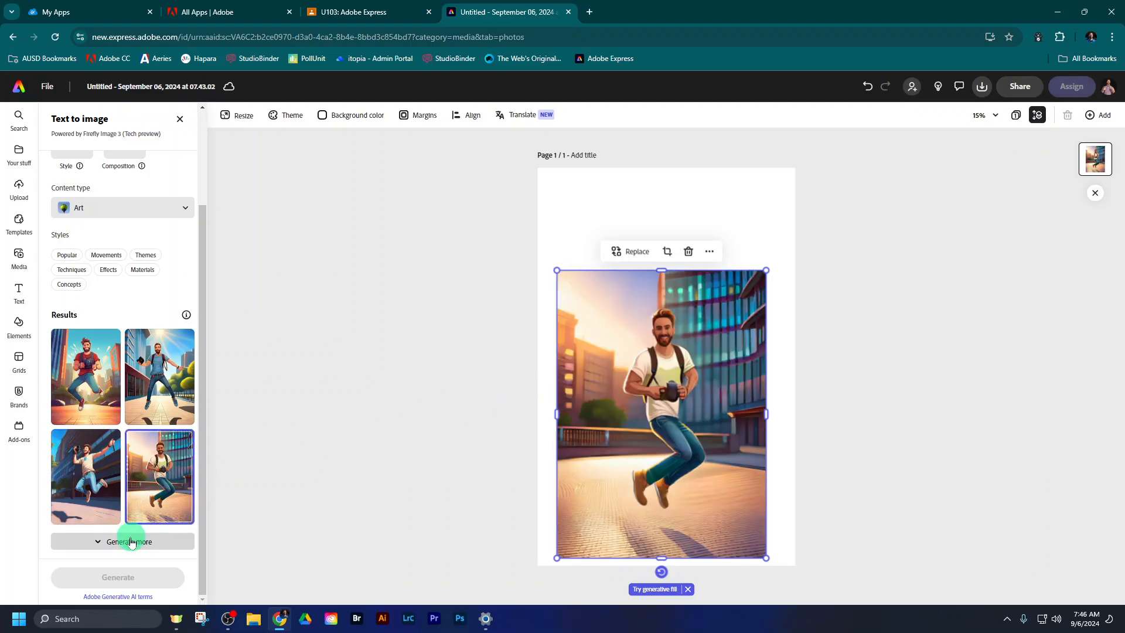
pyautogui.click(161, 456)
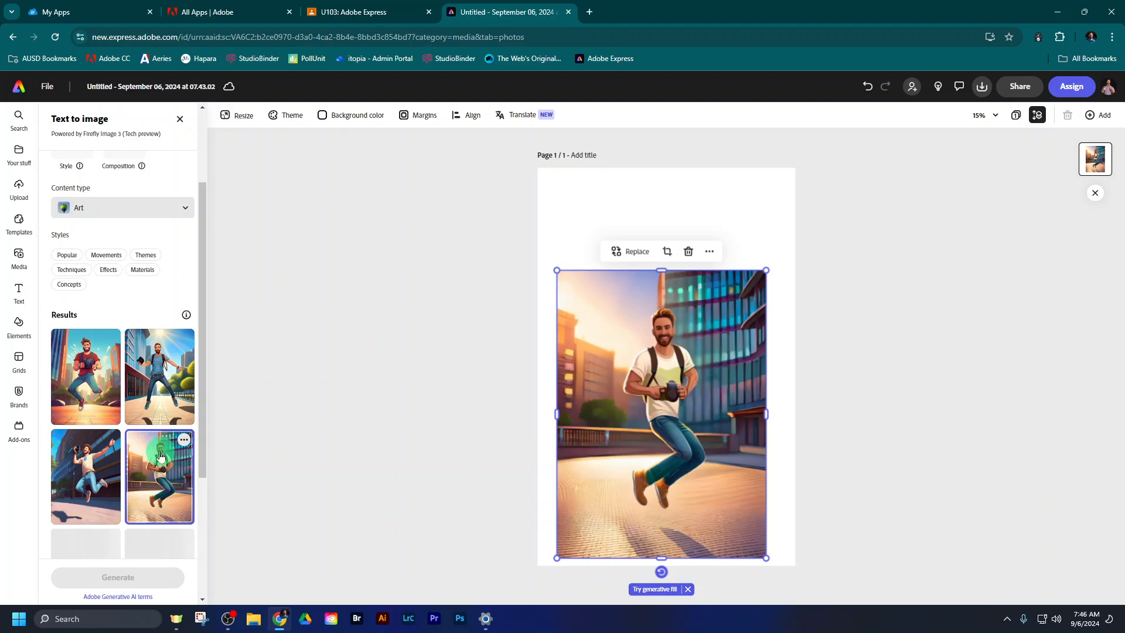
pyautogui.scroll(-2, 161, 456)
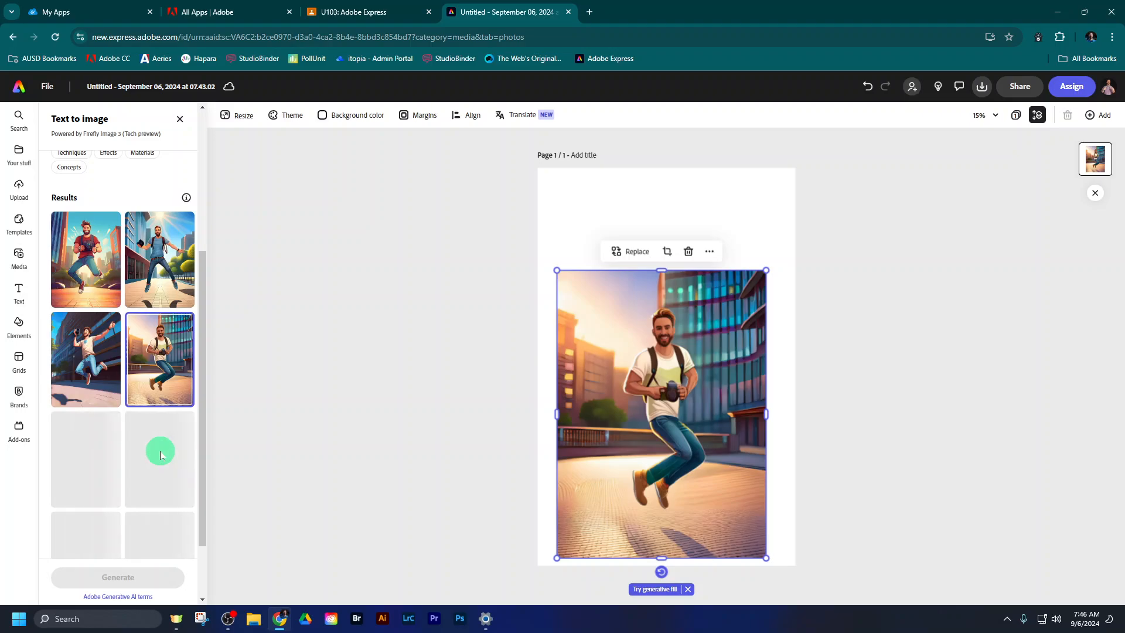
pyautogui.click(88, 276)
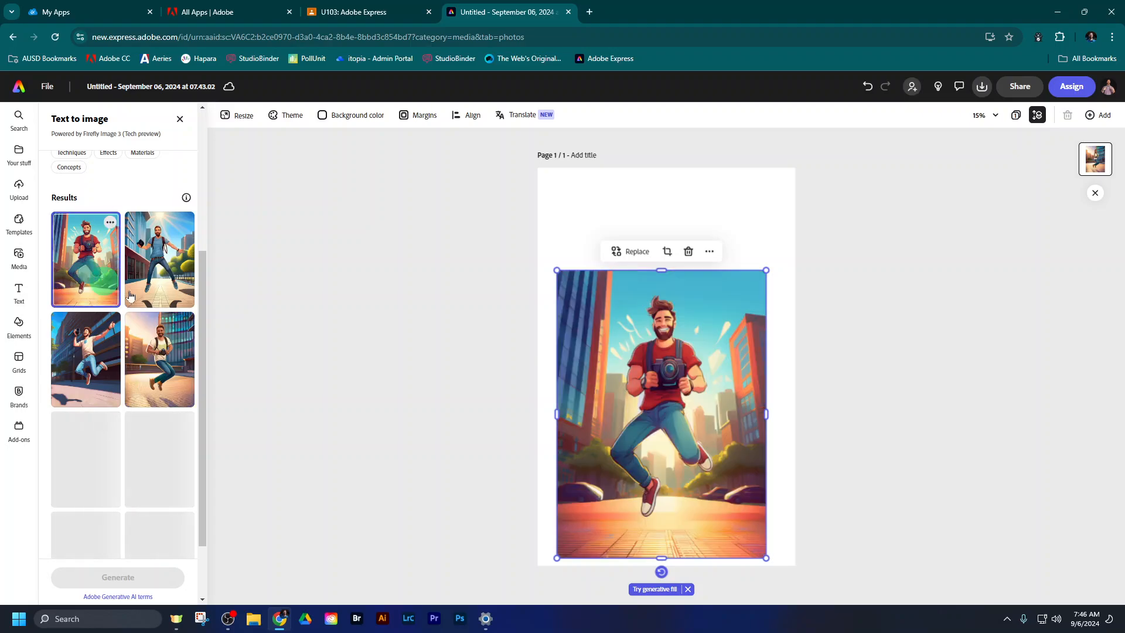
pyautogui.click(633, 400)
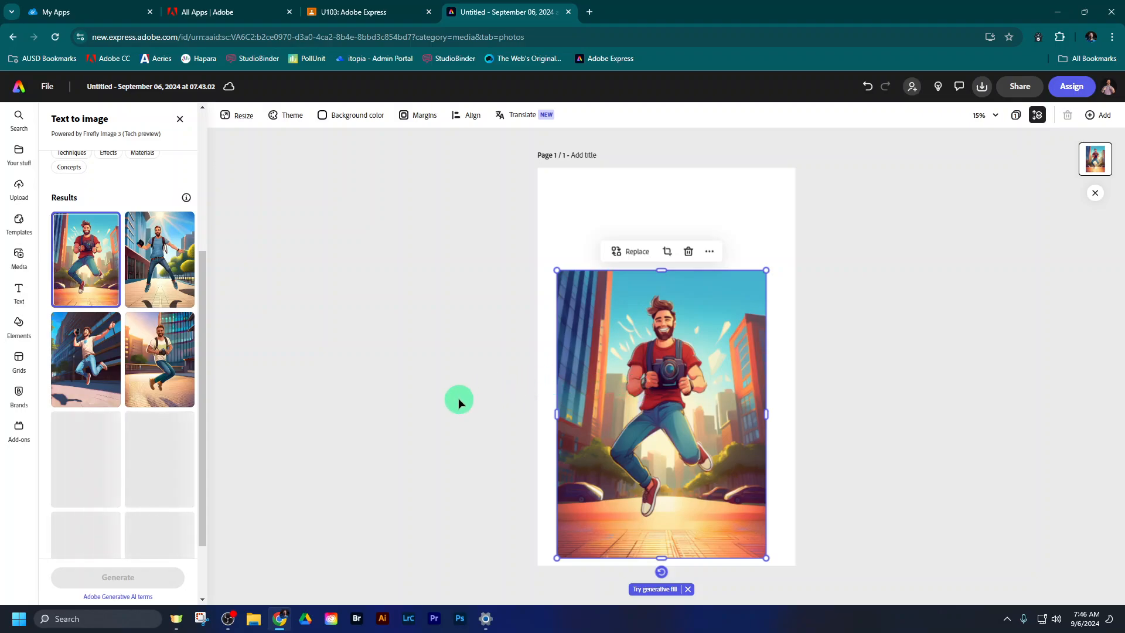
# Try the newly generated jumping portraits on the poster, ending with the man raising both fists with a camera around his neck.
pyautogui.click(71, 385)
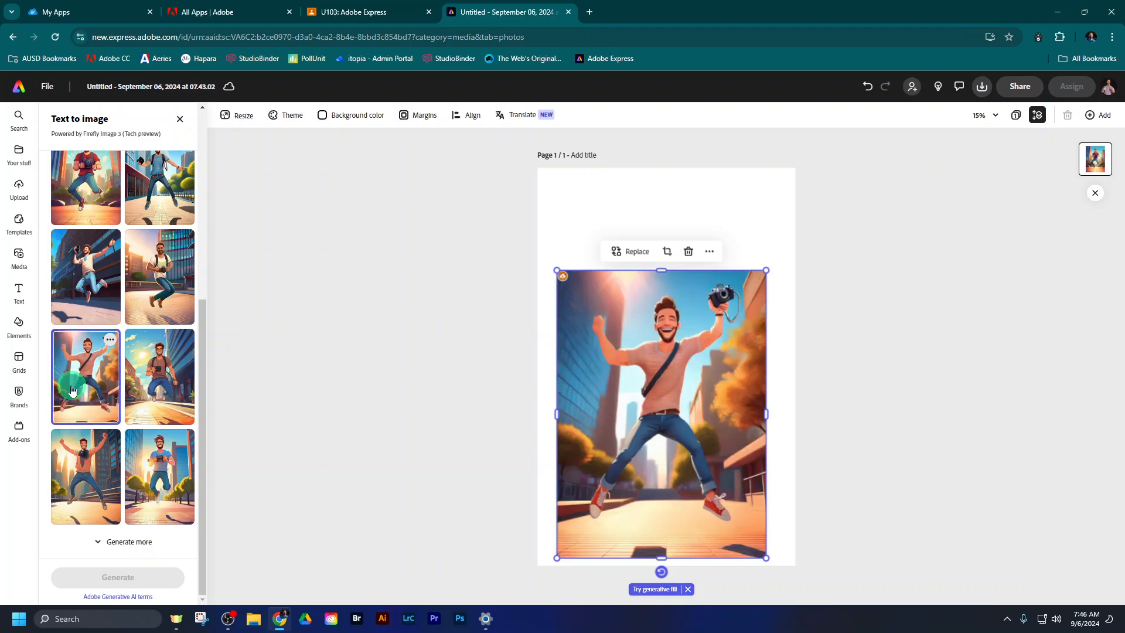
pyautogui.click(156, 393)
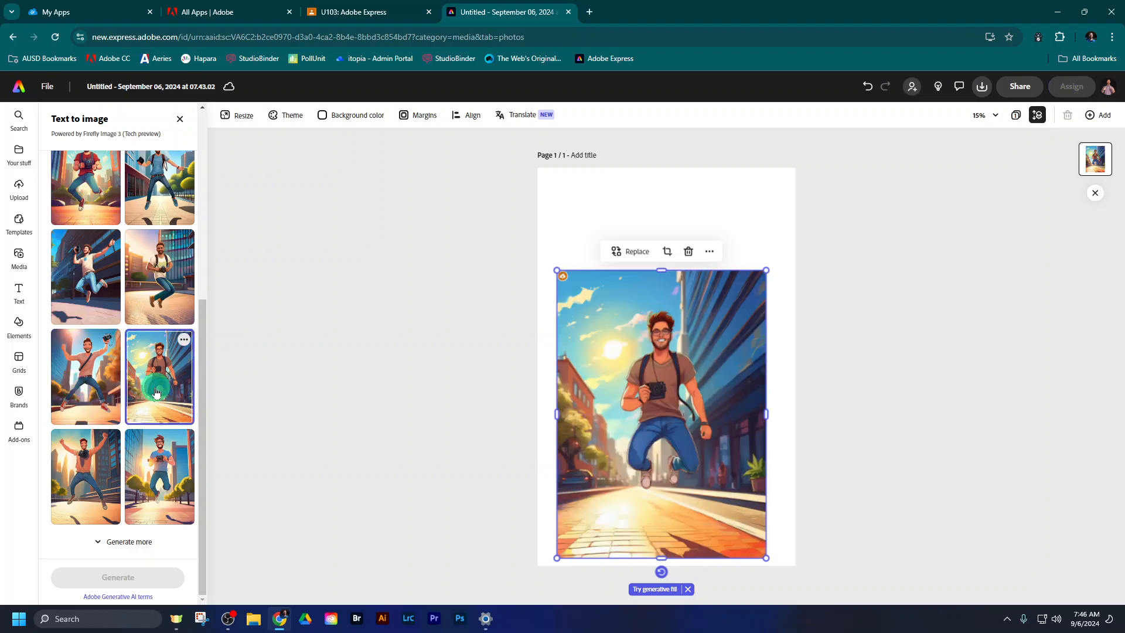
pyautogui.click(165, 509)
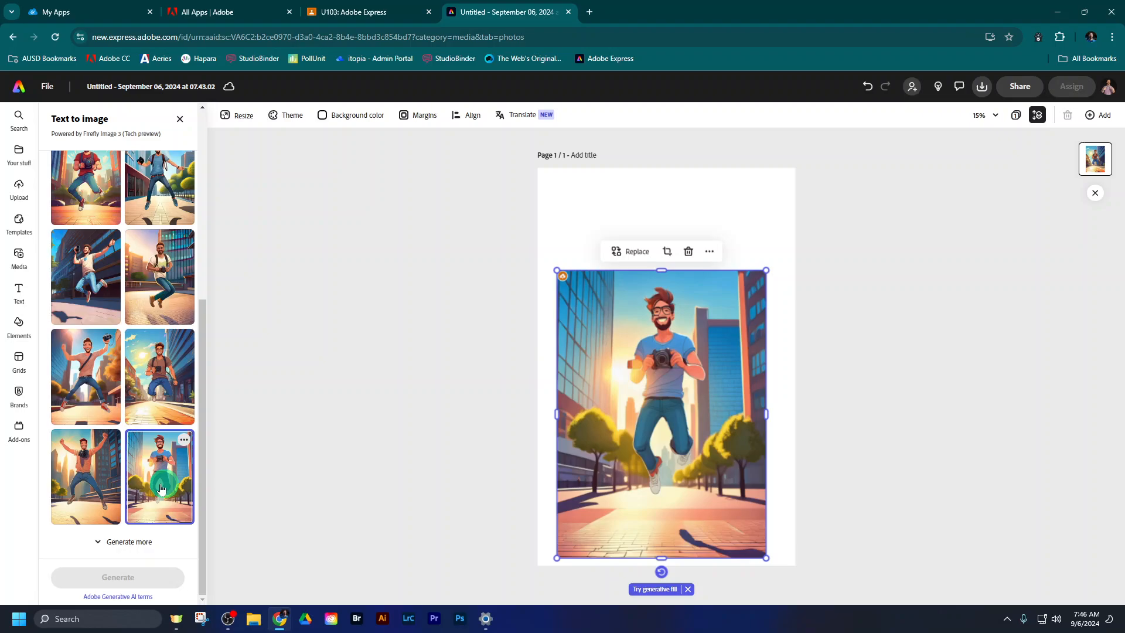
pyautogui.click(104, 482)
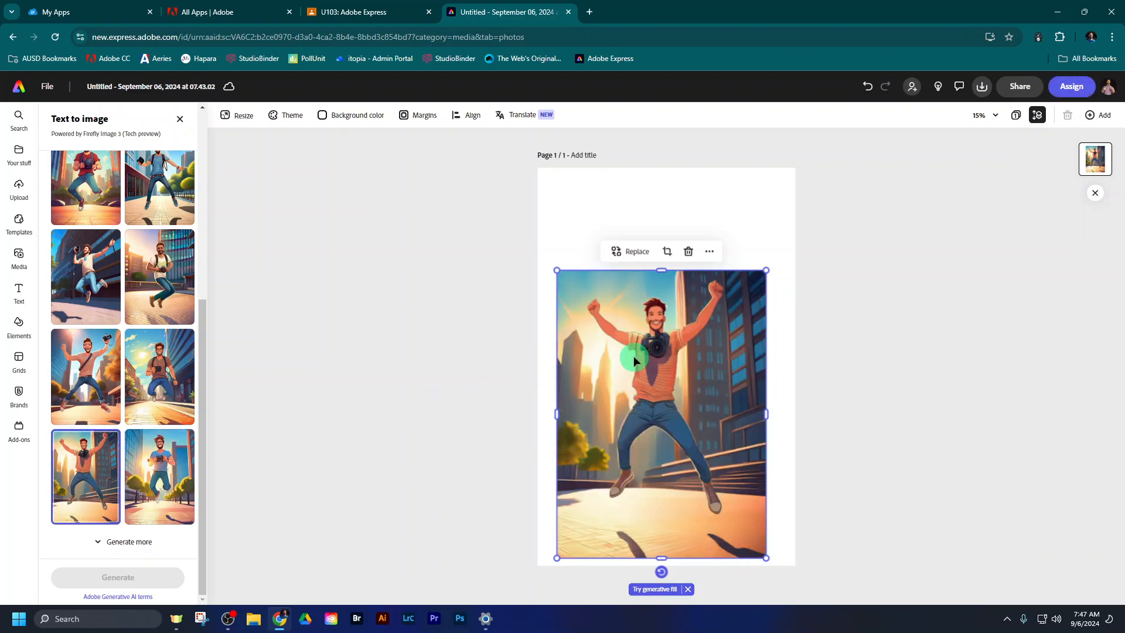
# Replace the pose and setting in the prompt with "playing a guitar with a forest background in the style of anime" and generate new portraits.
pyautogui.scroll(5, 172, 342)
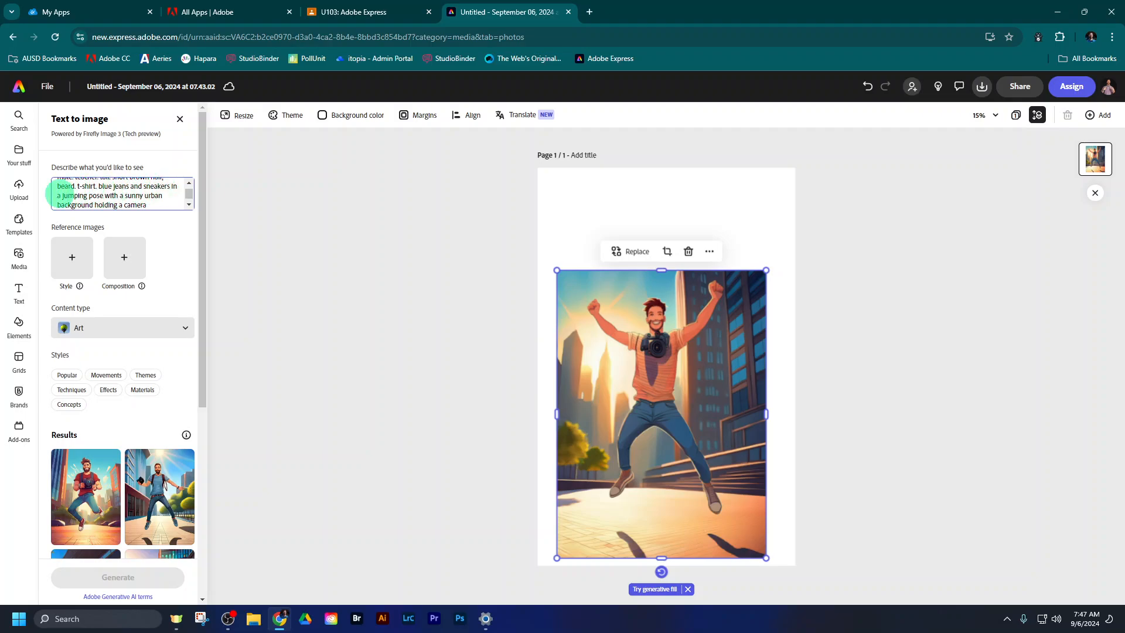
pyautogui.moveTo(54, 195); pyautogui.dragTo(146, 202)
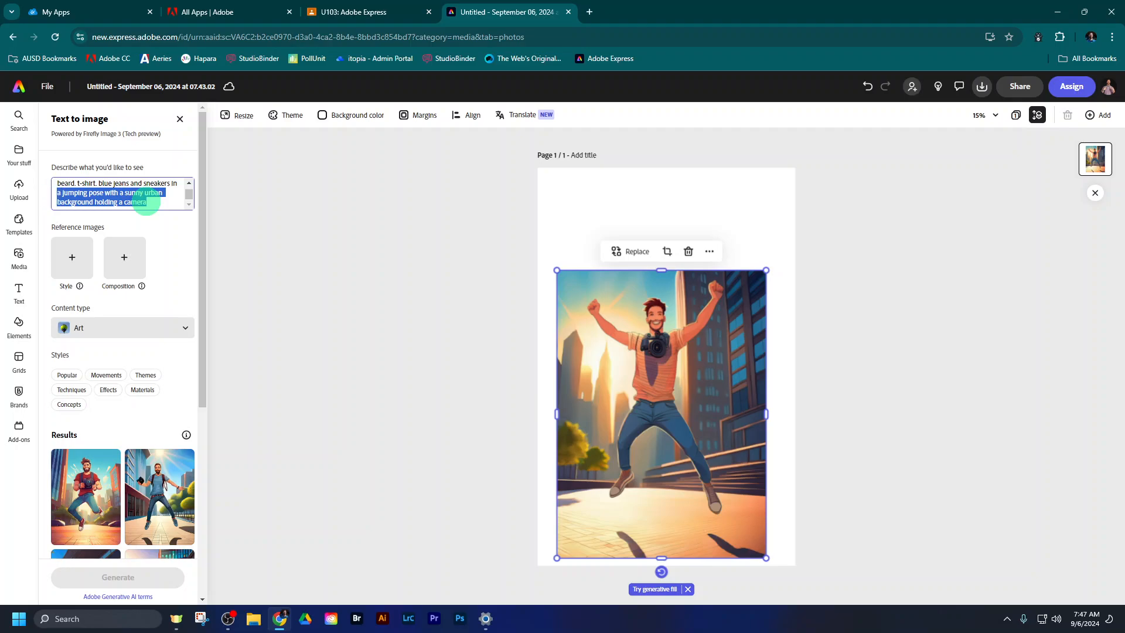
pyautogui.write('play')
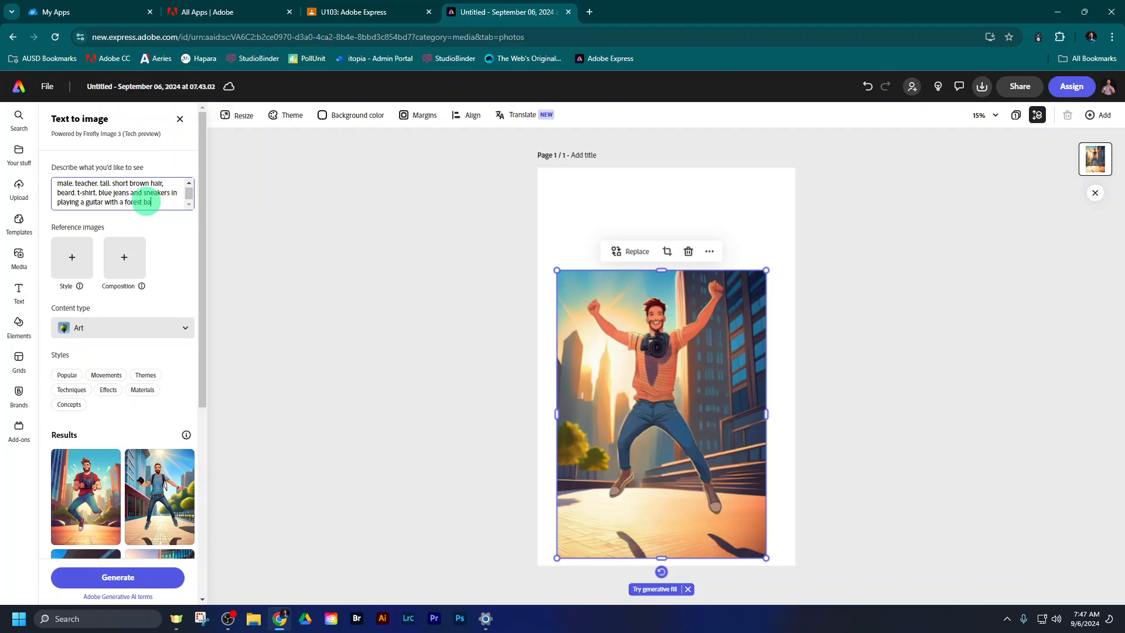
pyautogui.write('round in the style of anime')
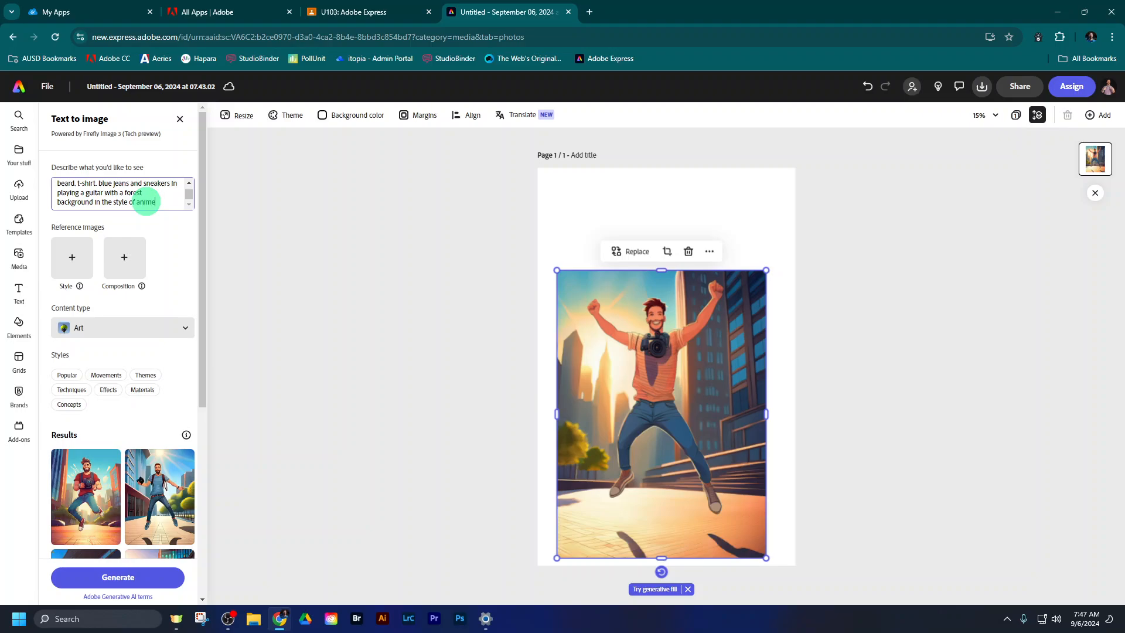
pyautogui.press('Return')
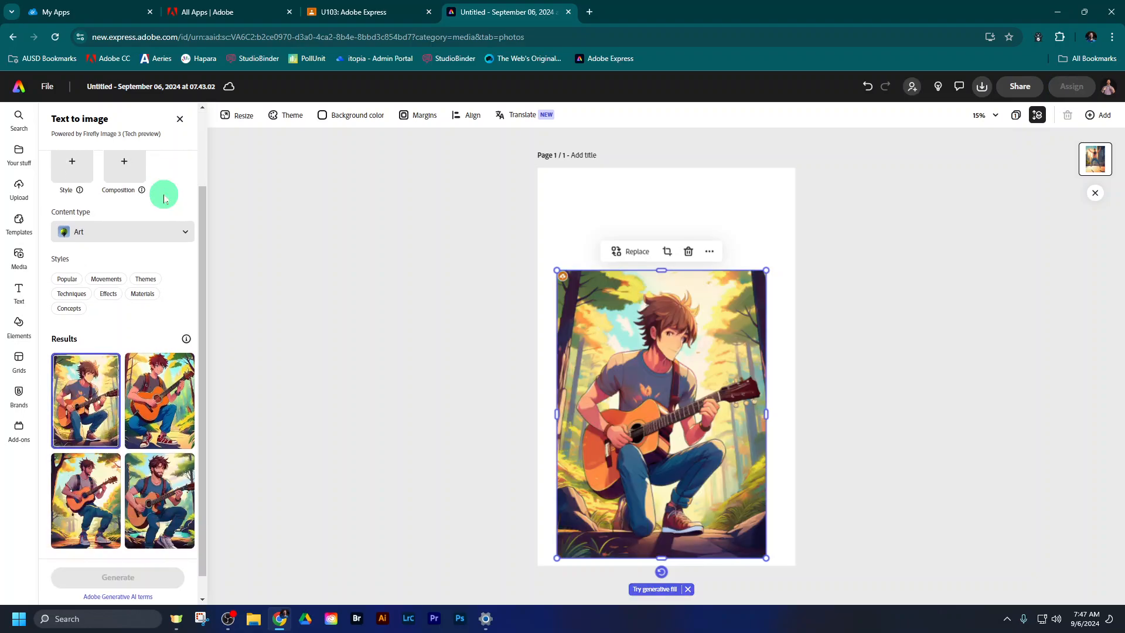
# Try the orange-guitar portrait, settle on the bearded guitarist in the blue T-shirt, and nudge the image slightly up on the poster.
pyautogui.click(147, 367)
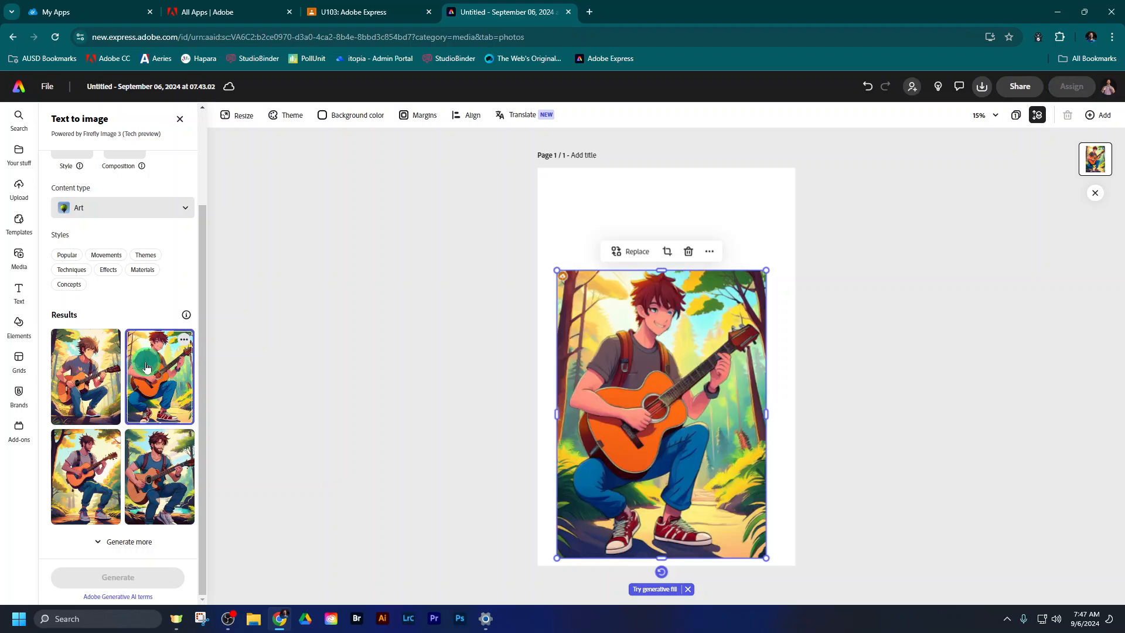
pyautogui.click(162, 485)
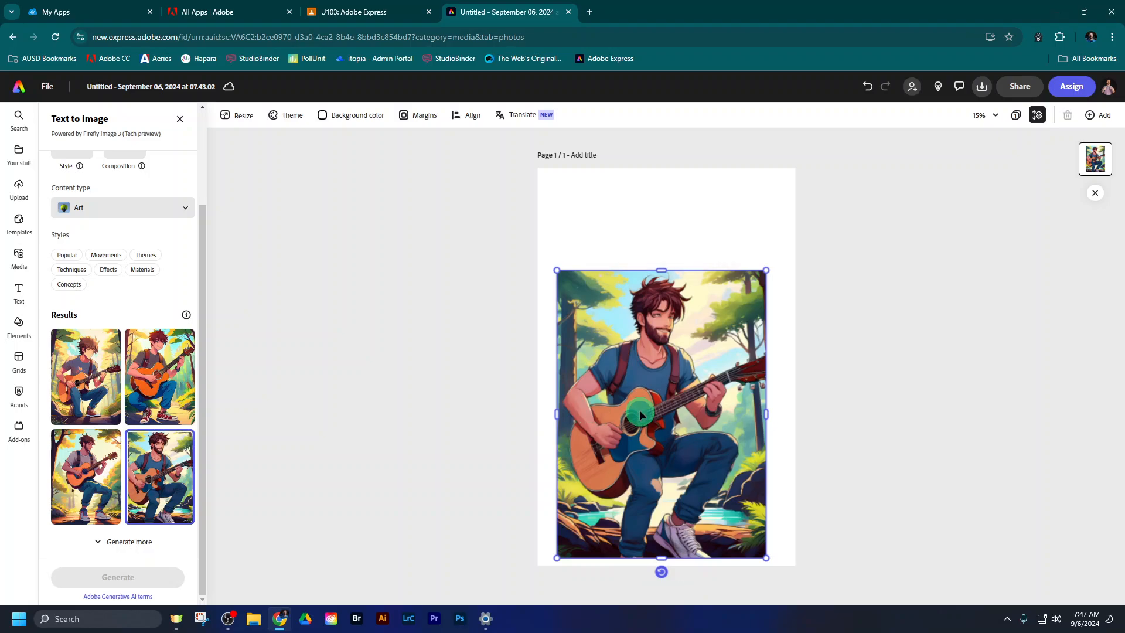
pyautogui.moveTo(639, 410); pyautogui.dragTo(638, 403)
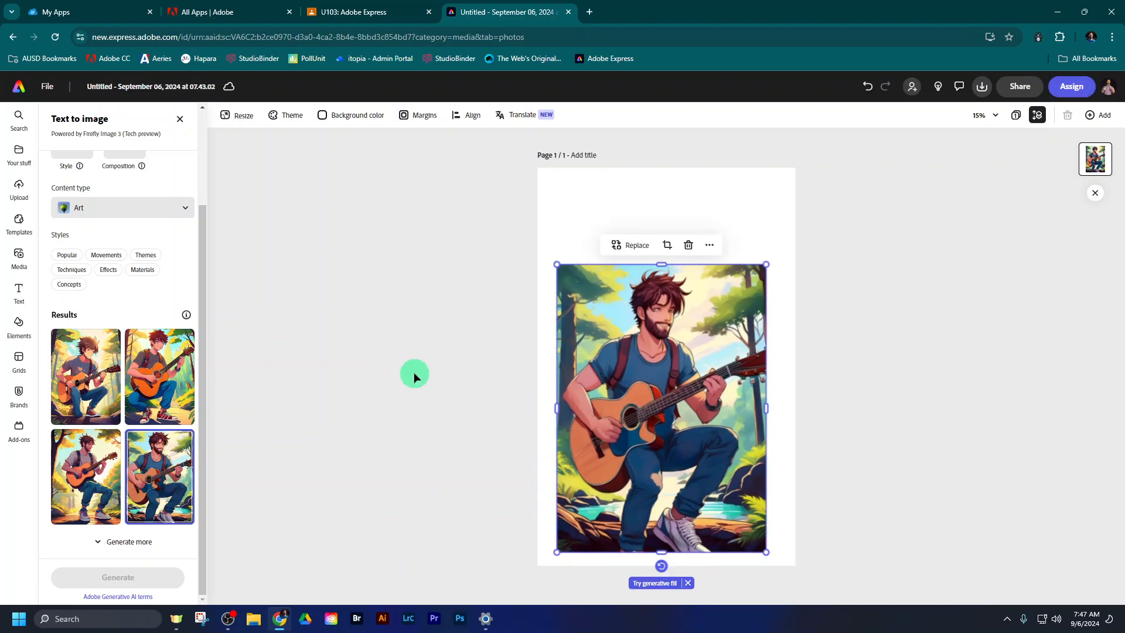
pyautogui.scroll(3, 185, 280)
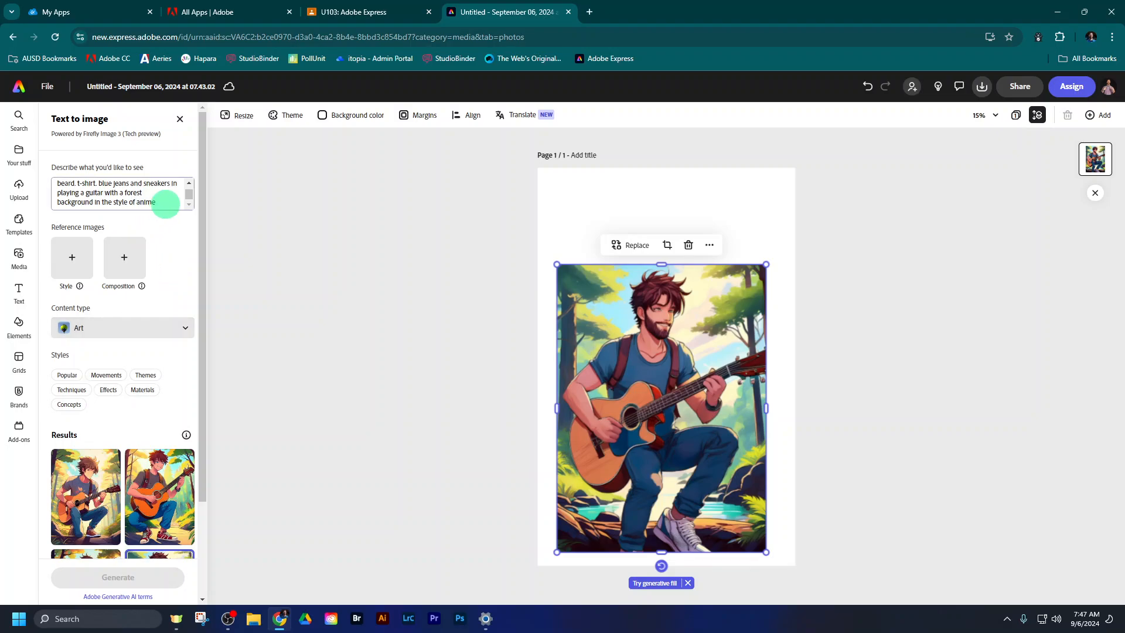
pyautogui.click(164, 201)
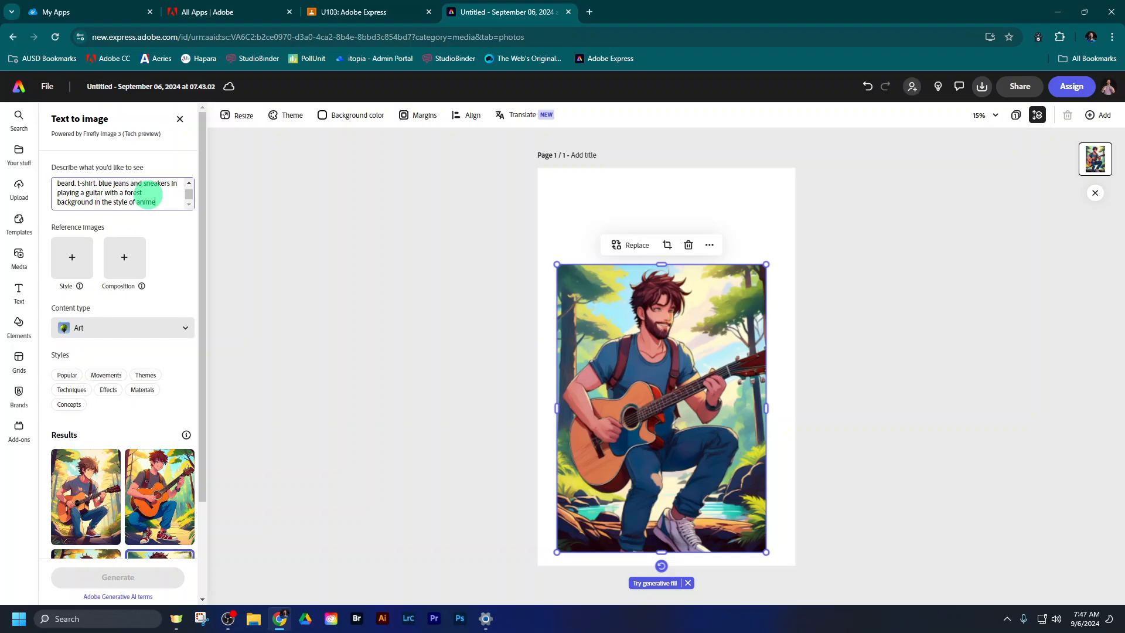
pyautogui.click(618, 392)
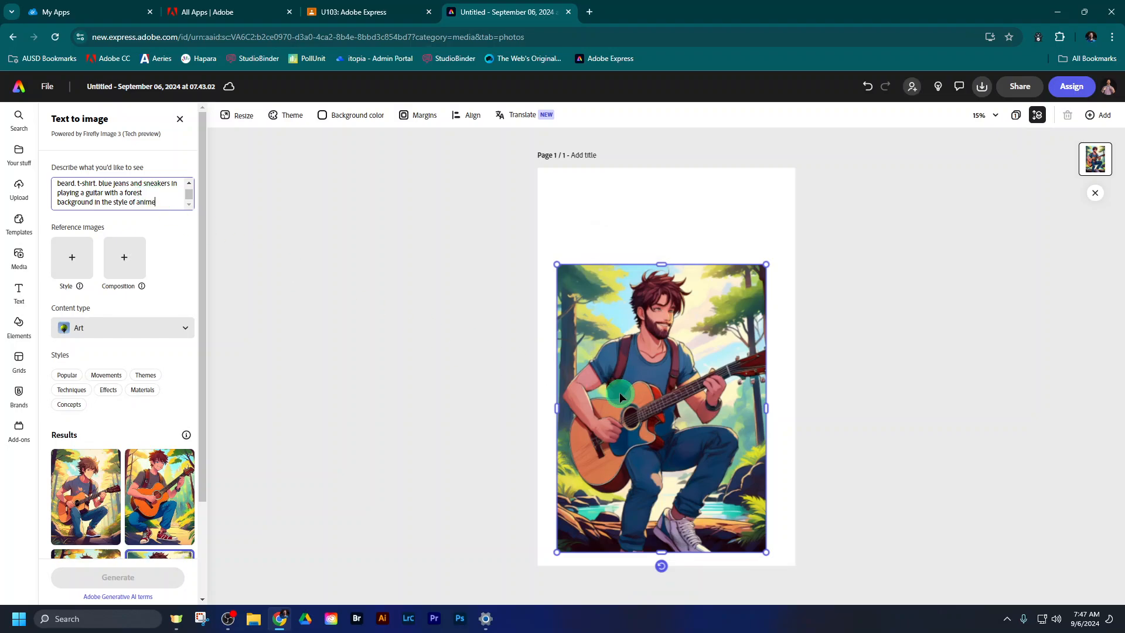
pyautogui.click(163, 201)
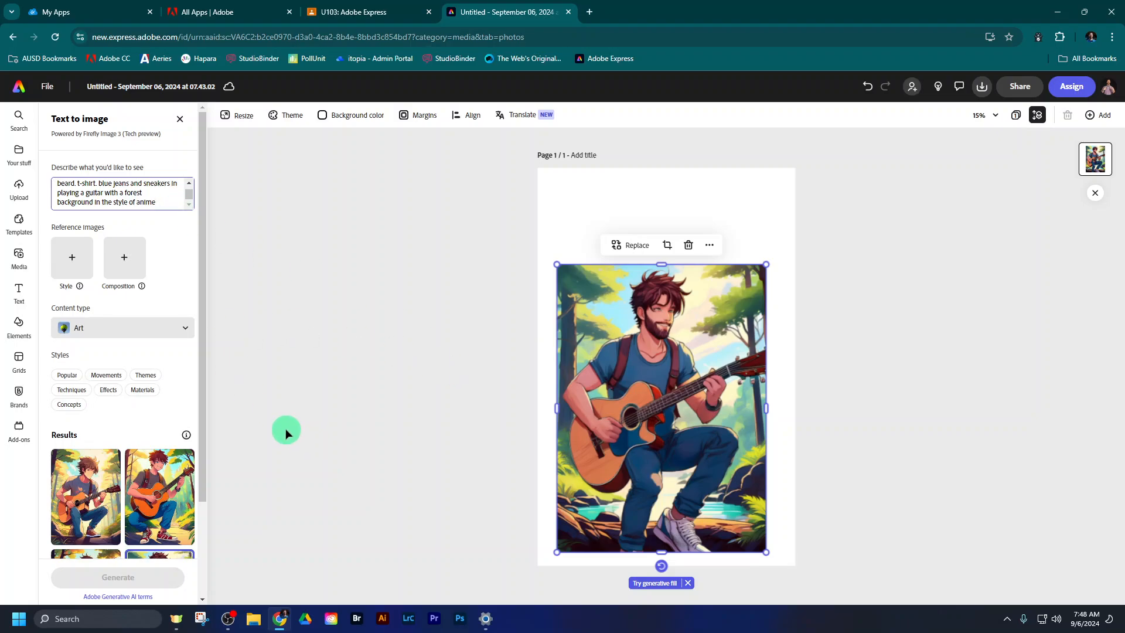
# Deselect the guitarist image, reselect it to bring back its Text to image prompt, and deselect it again.
pyautogui.moveTo(705, 427); pyautogui.dragTo(705, 427)
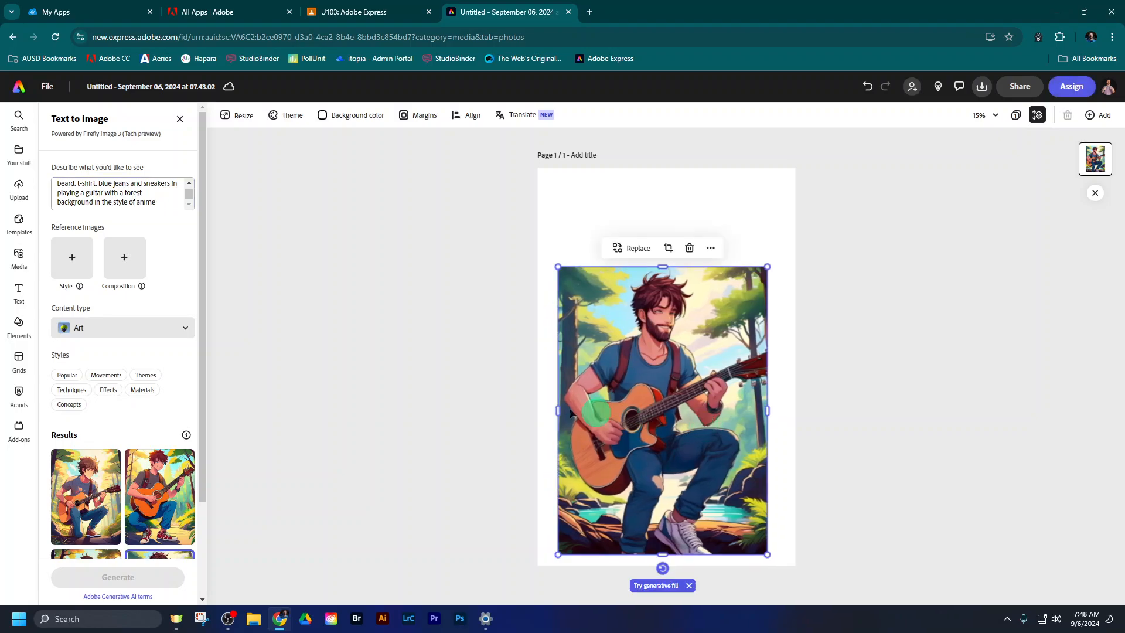
pyautogui.click(512, 401)
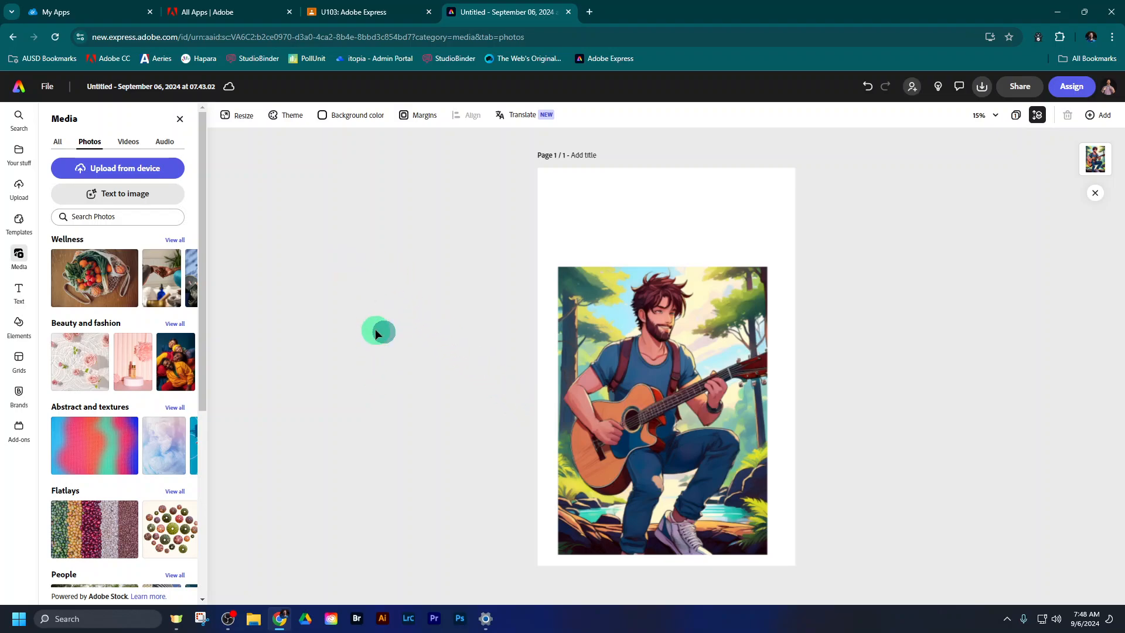
pyautogui.click(663, 415)
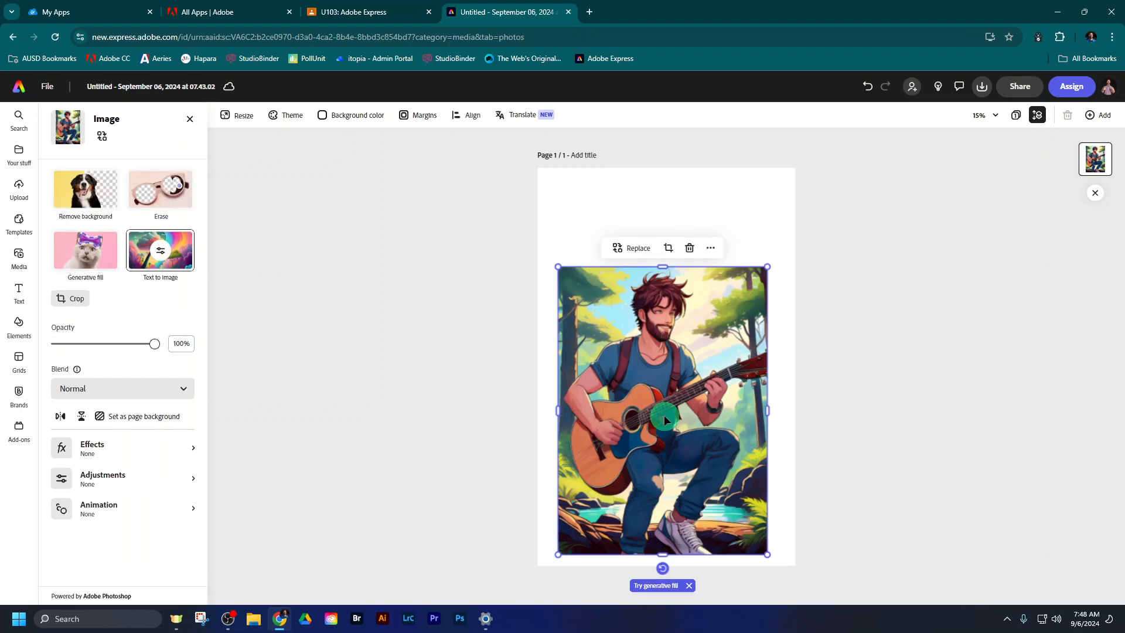
pyautogui.click(190, 272)
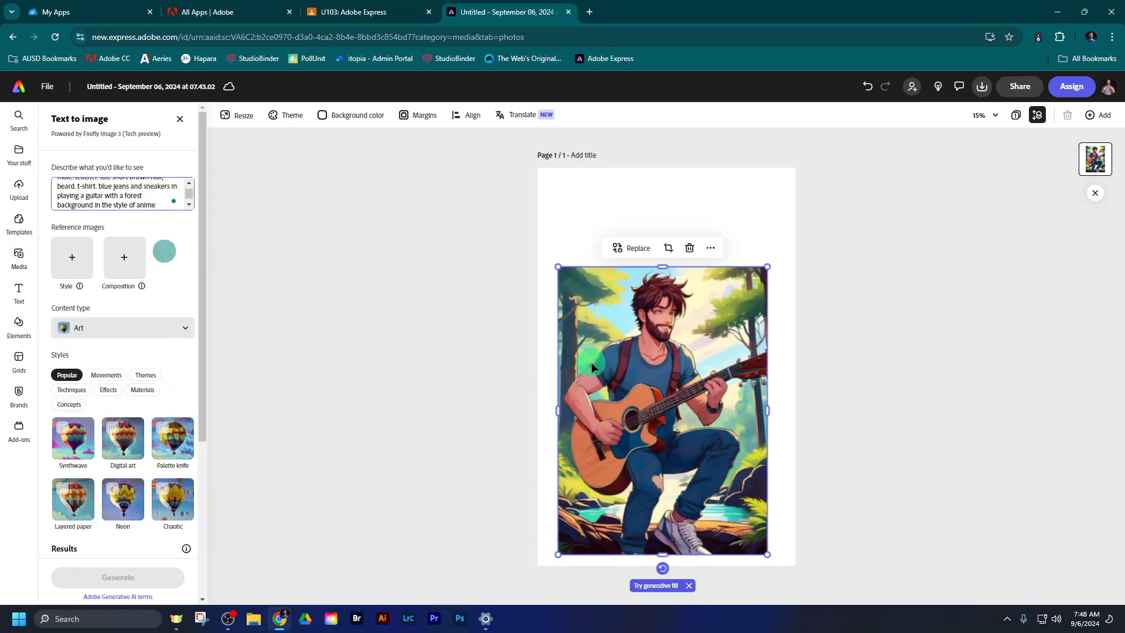
pyautogui.click(489, 318)
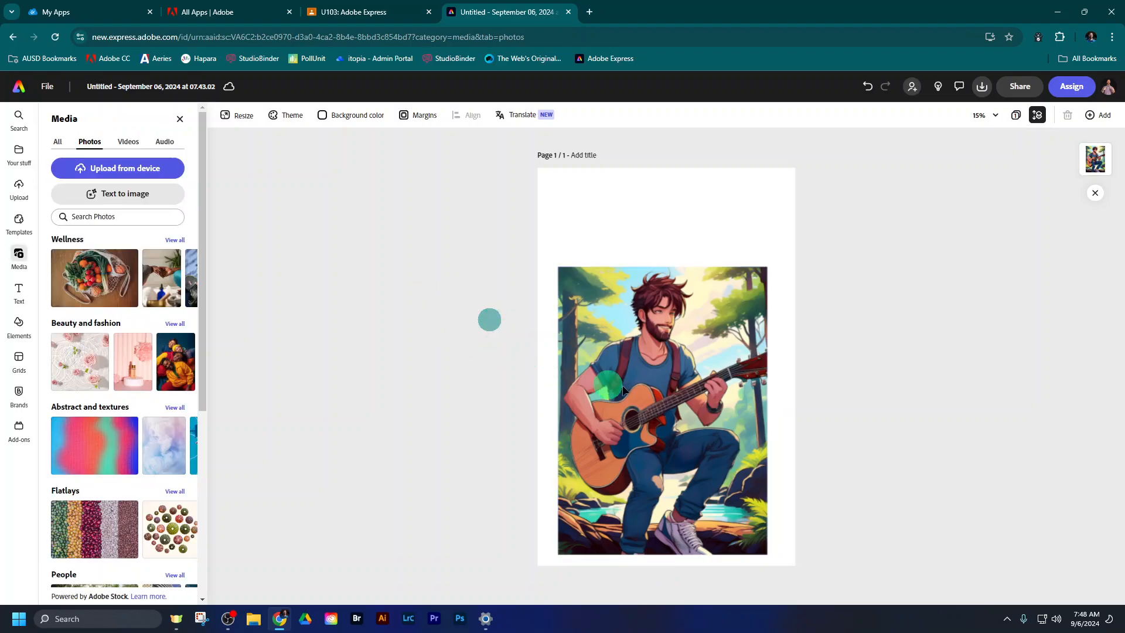
# Nudge the guitarist image slightly higher on the poster and deselect it.
pyautogui.click(649, 381)
pyautogui.moveTo(650, 381); pyautogui.dragTo(651, 377)
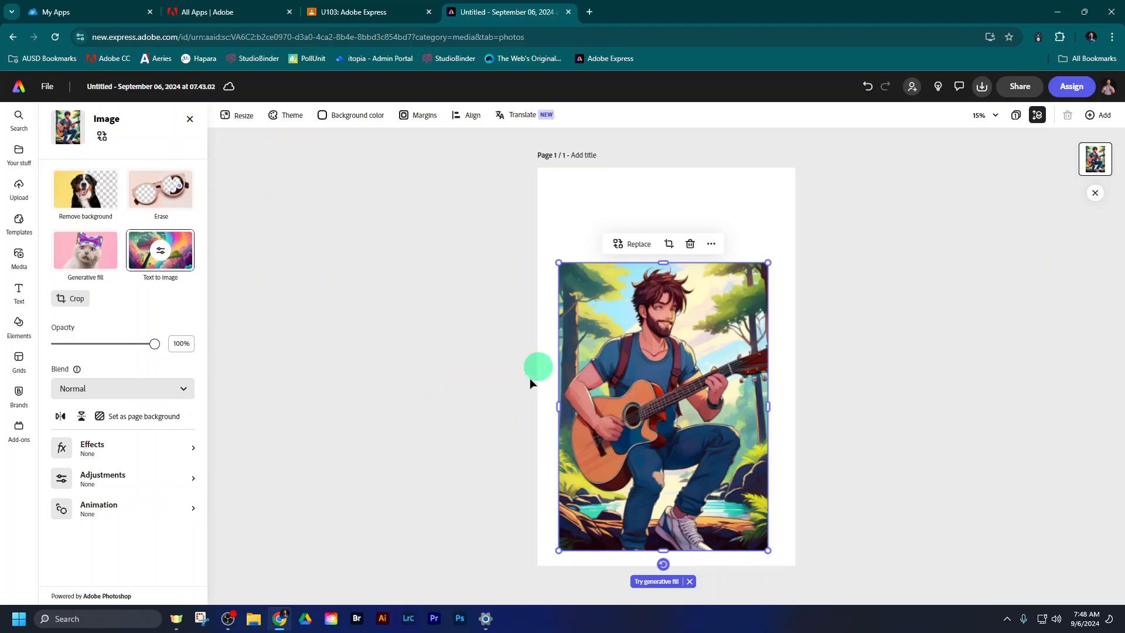
pyautogui.click(489, 374)
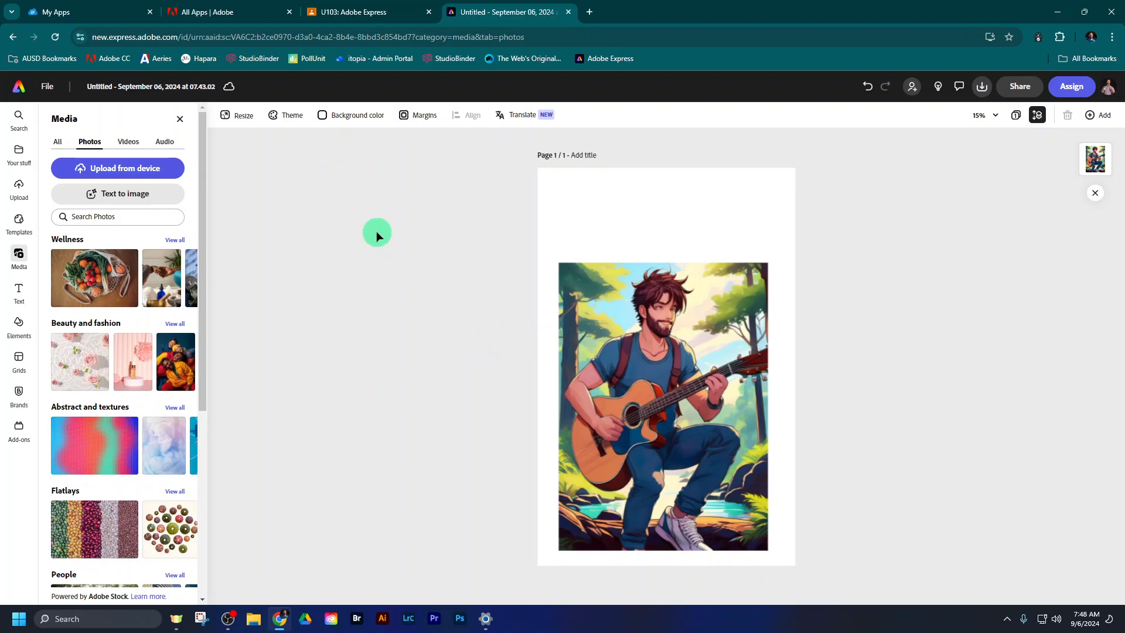
# Browse the background elements and apply the white background with gray halftone dots to the poster.
pyautogui.click(19, 328)
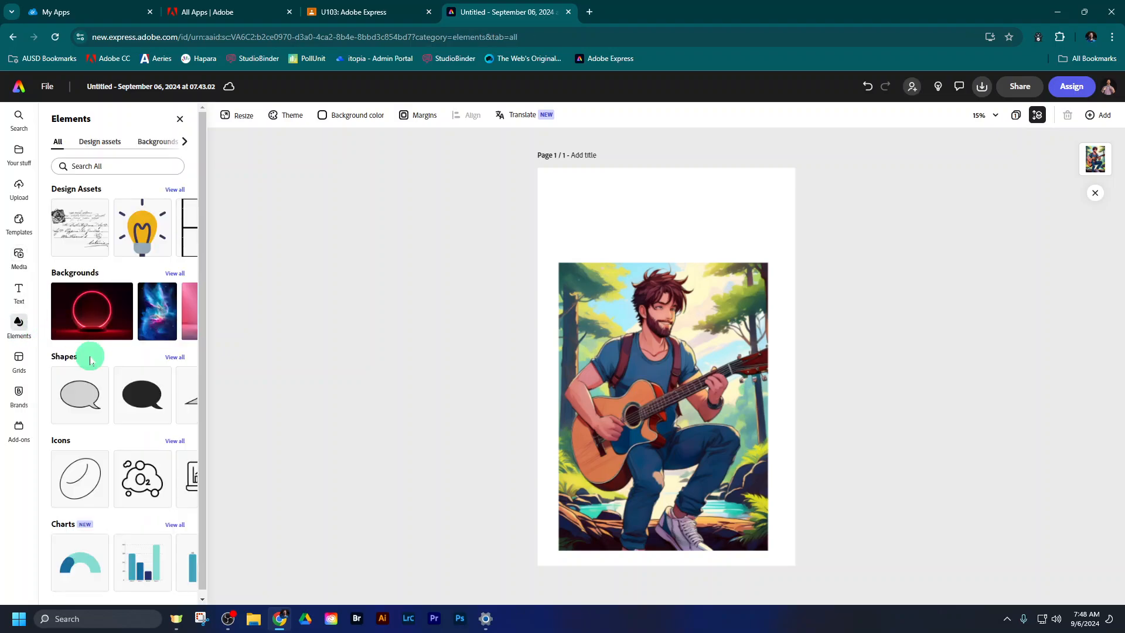
pyautogui.scroll(-1, 105, 404)
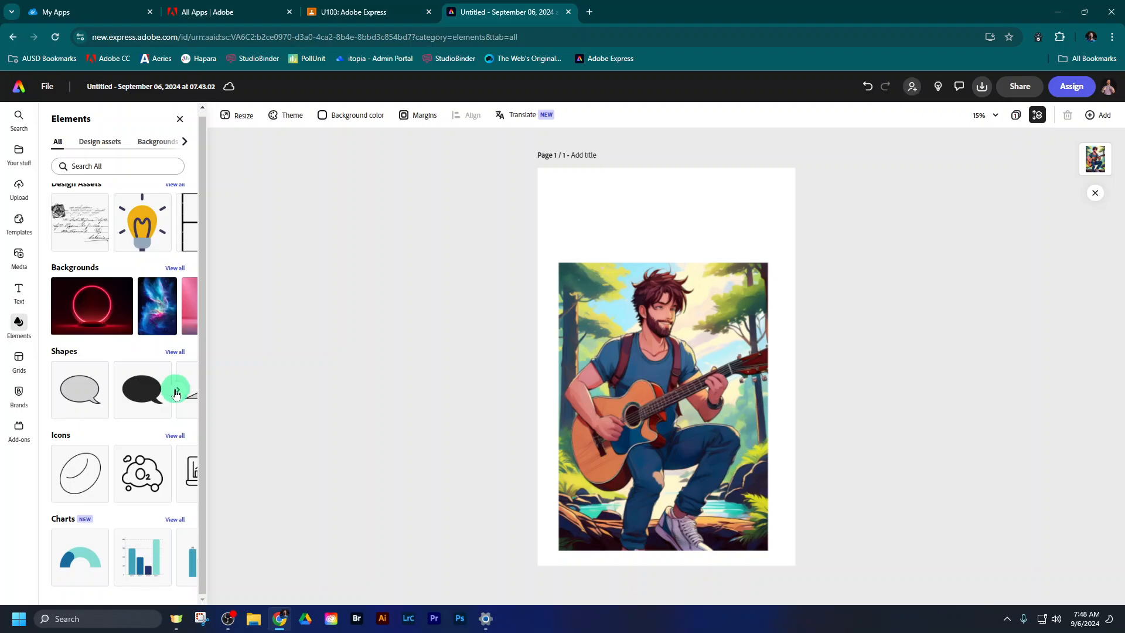
pyautogui.click(177, 391)
pyautogui.click(179, 306)
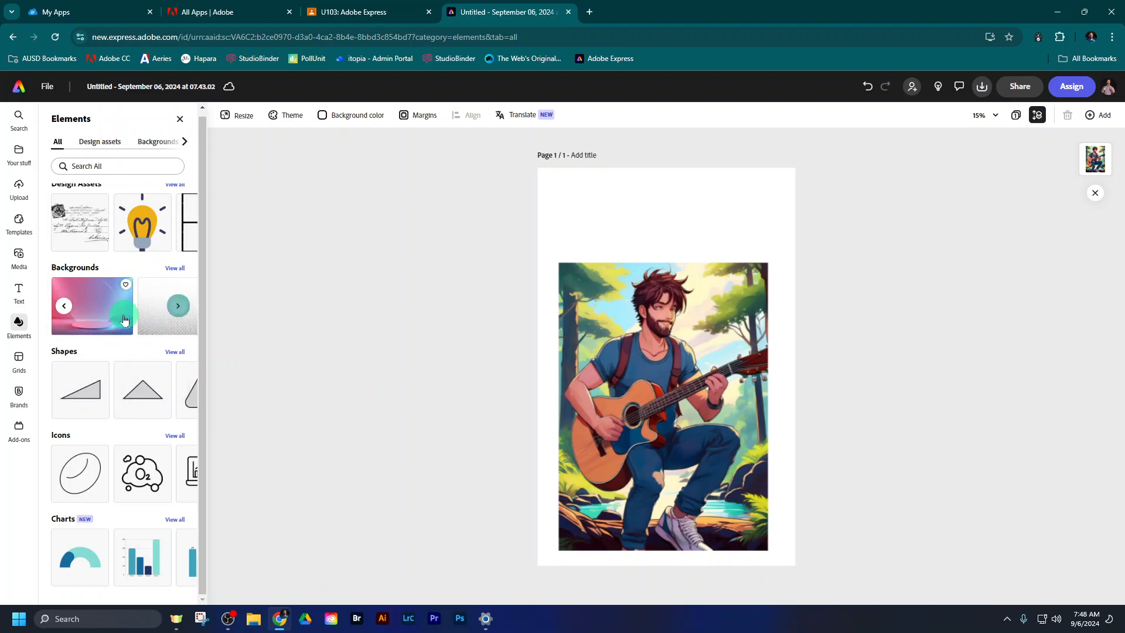
pyautogui.click(110, 312)
pyautogui.click(153, 319)
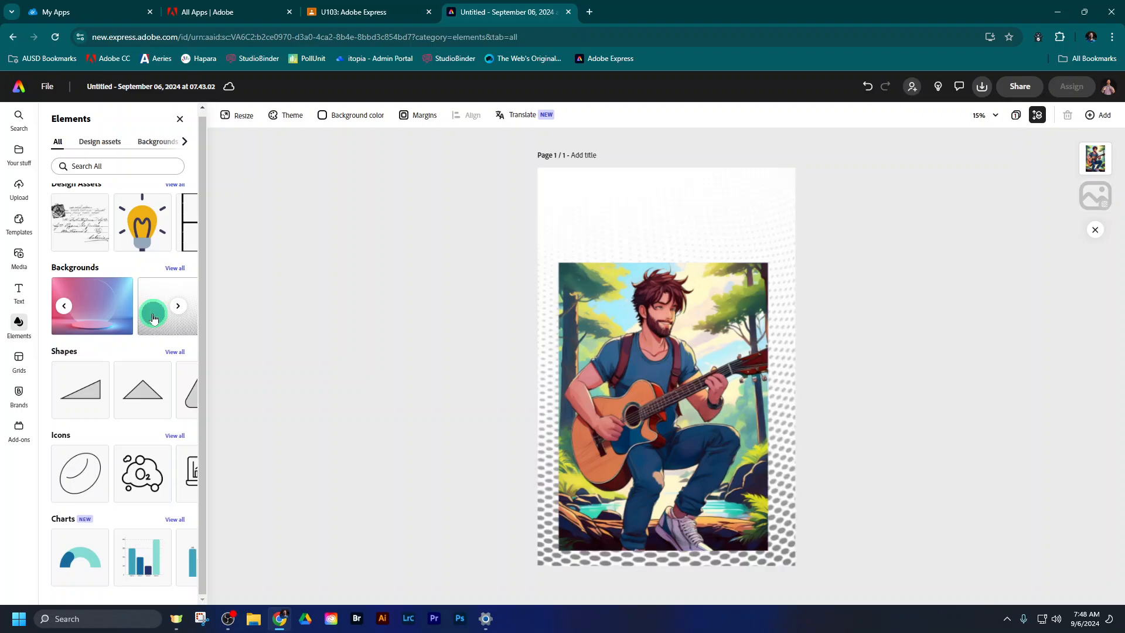
pyautogui.click(179, 307)
# Add the light gray right triangle with a black border and place it over the lower-right corner of the guitarist image.
pyautogui.click(177, 390)
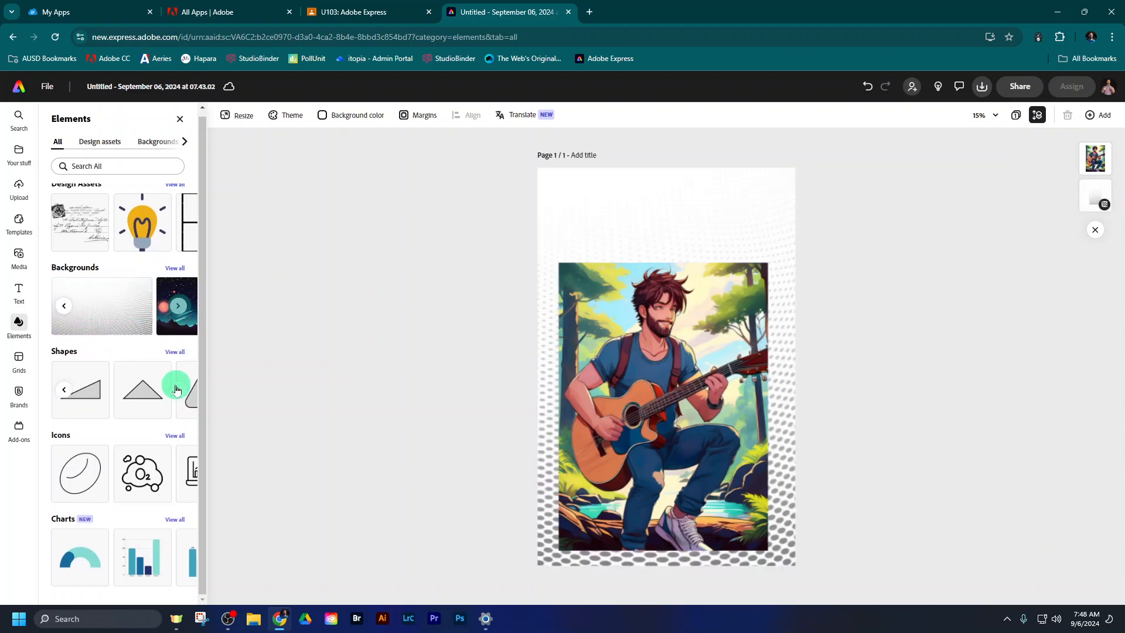
pyautogui.click(179, 391)
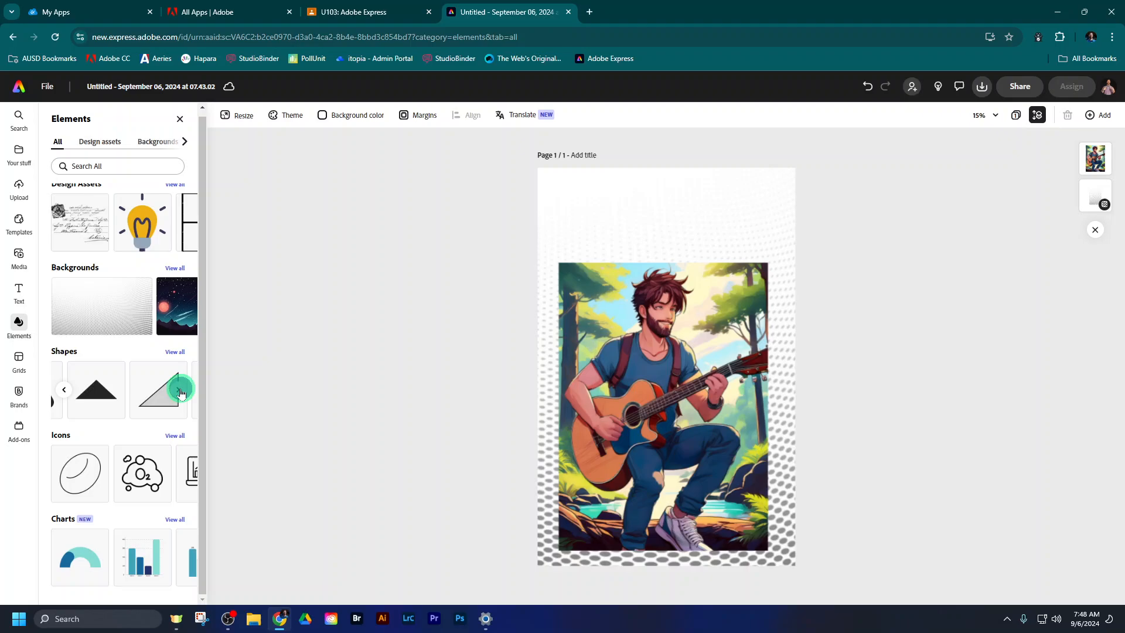
pyautogui.click(142, 398)
pyautogui.moveTo(676, 381); pyautogui.dragTo(740, 530)
pyautogui.click(195, 351)
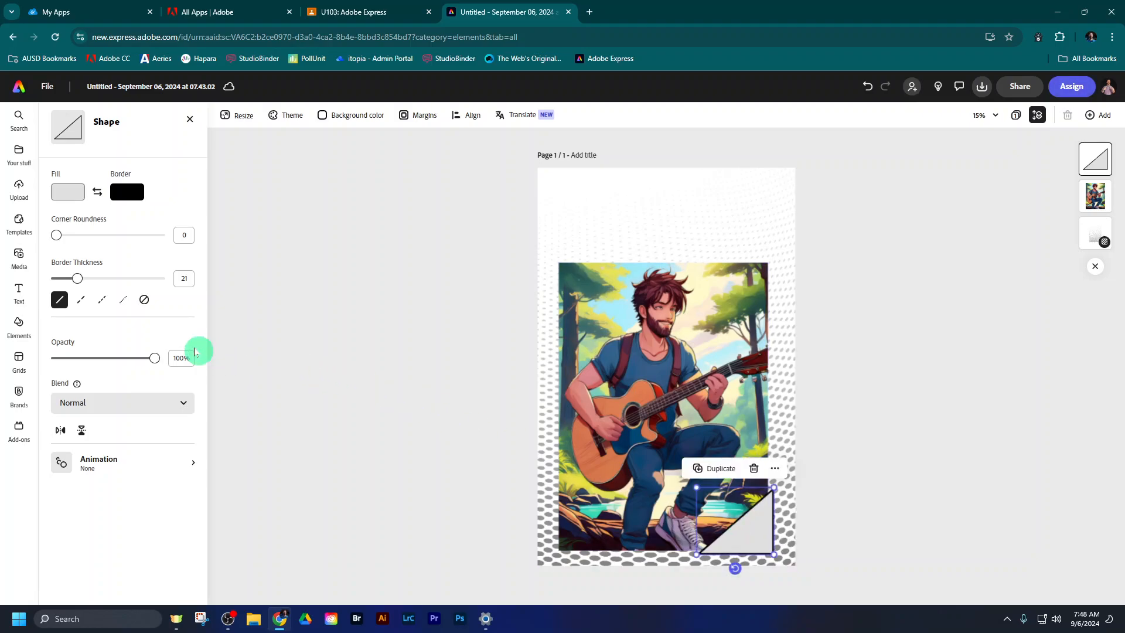
pyautogui.click(190, 119)
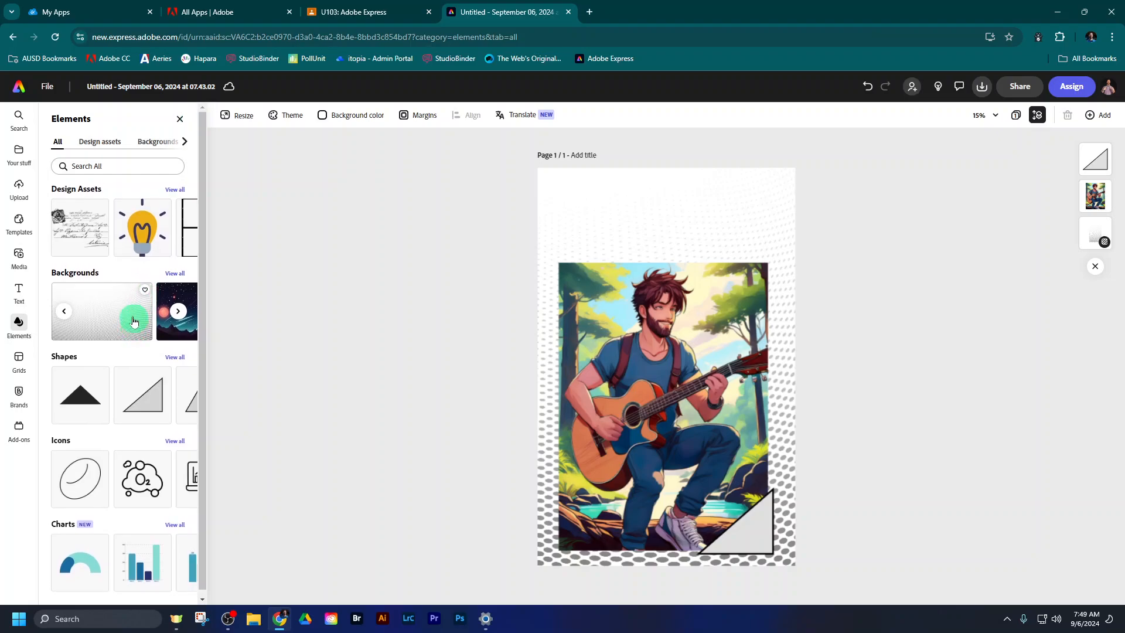
# Add the blue "ily" speech-bubble text design and place it in the poster's upper-left area above the guitarist.
pyautogui.click(184, 148)
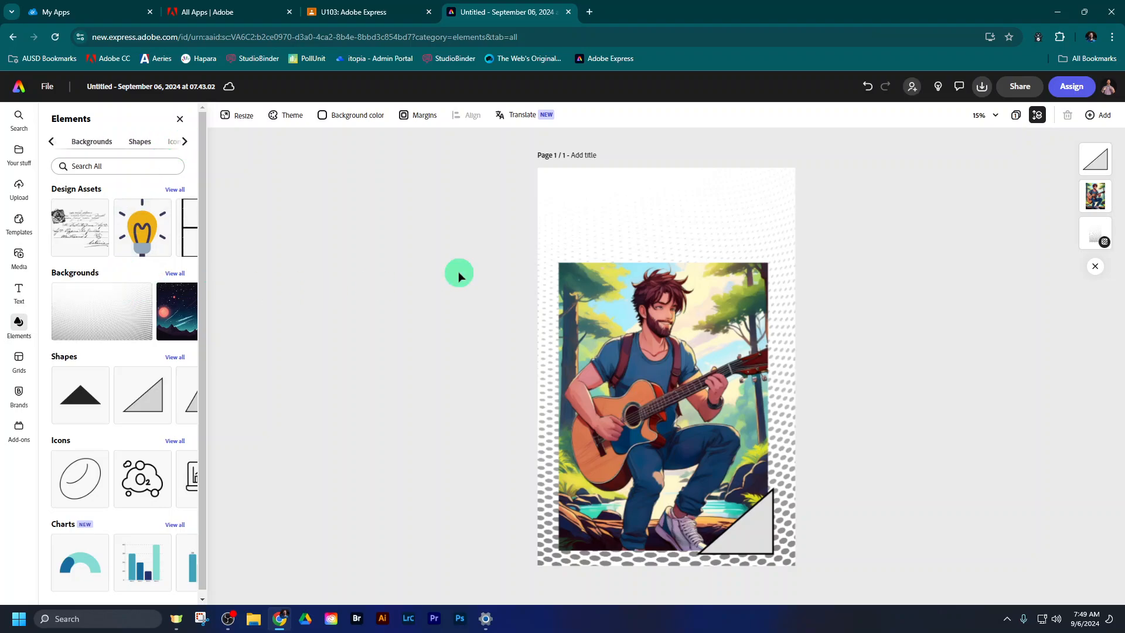
pyautogui.click(19, 287)
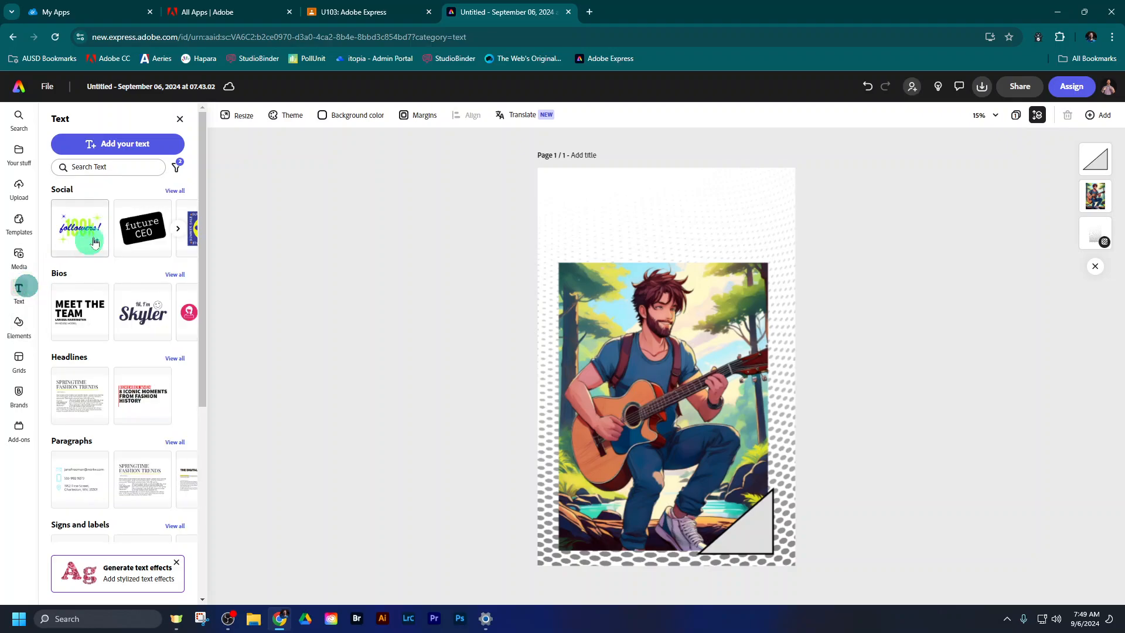
pyautogui.click(179, 232)
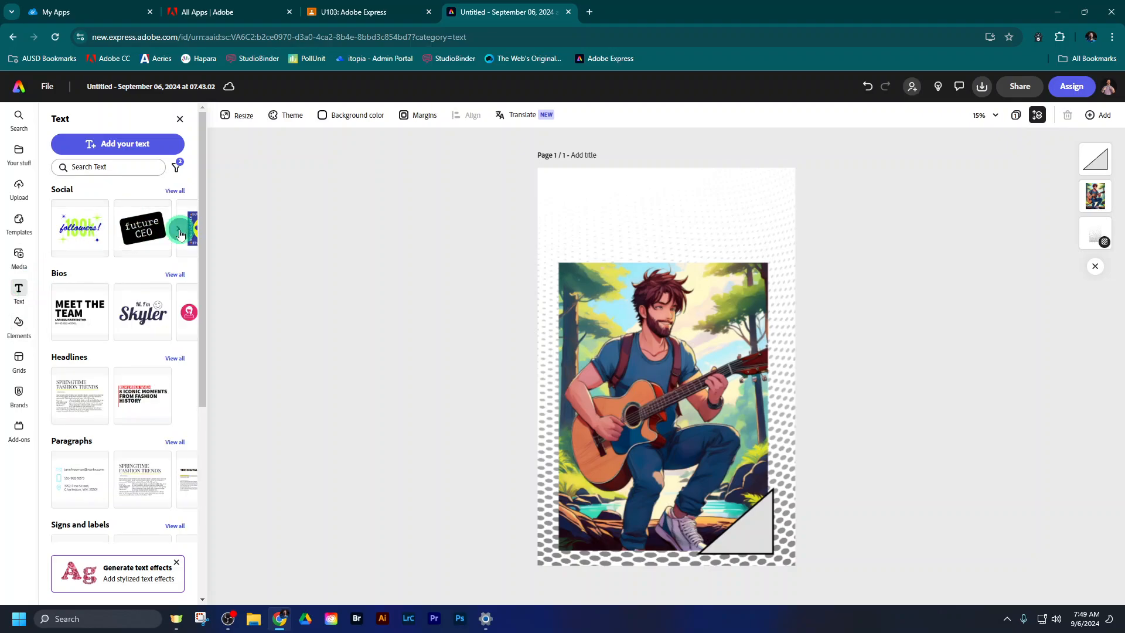
pyautogui.click(178, 232)
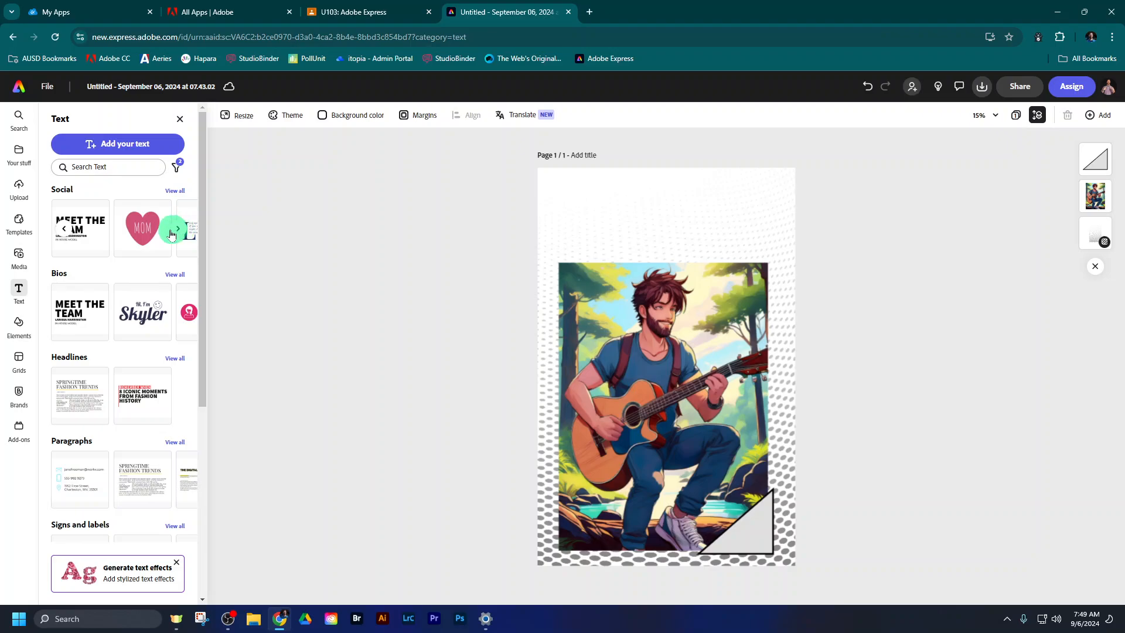
pyautogui.click(178, 230)
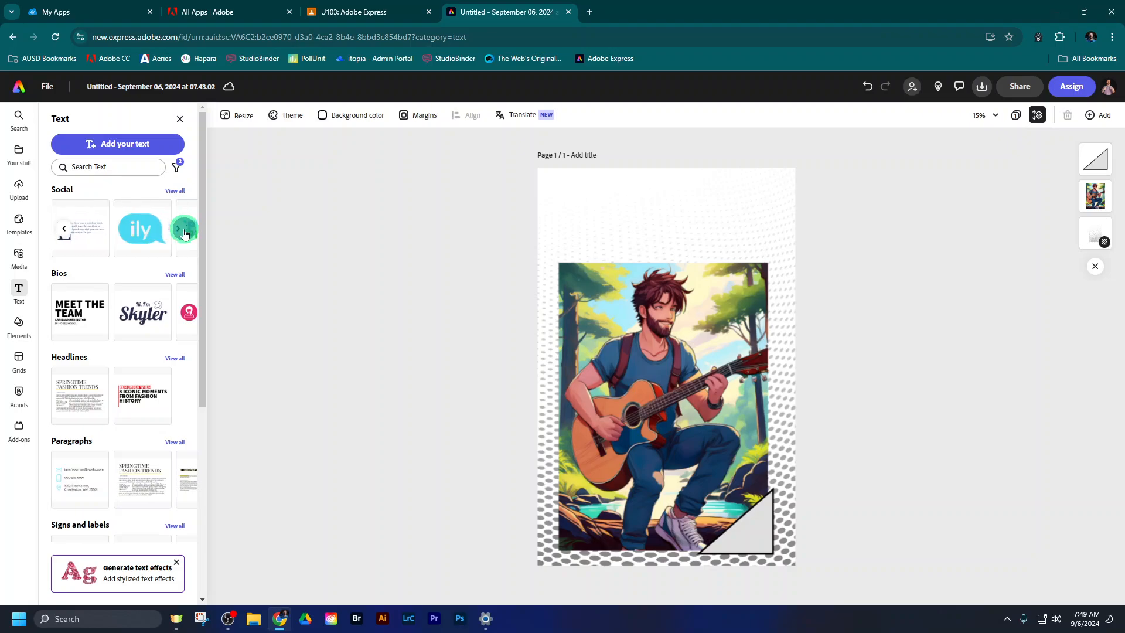
pyautogui.click(132, 231)
pyautogui.moveTo(607, 360); pyautogui.dragTo(600, 226)
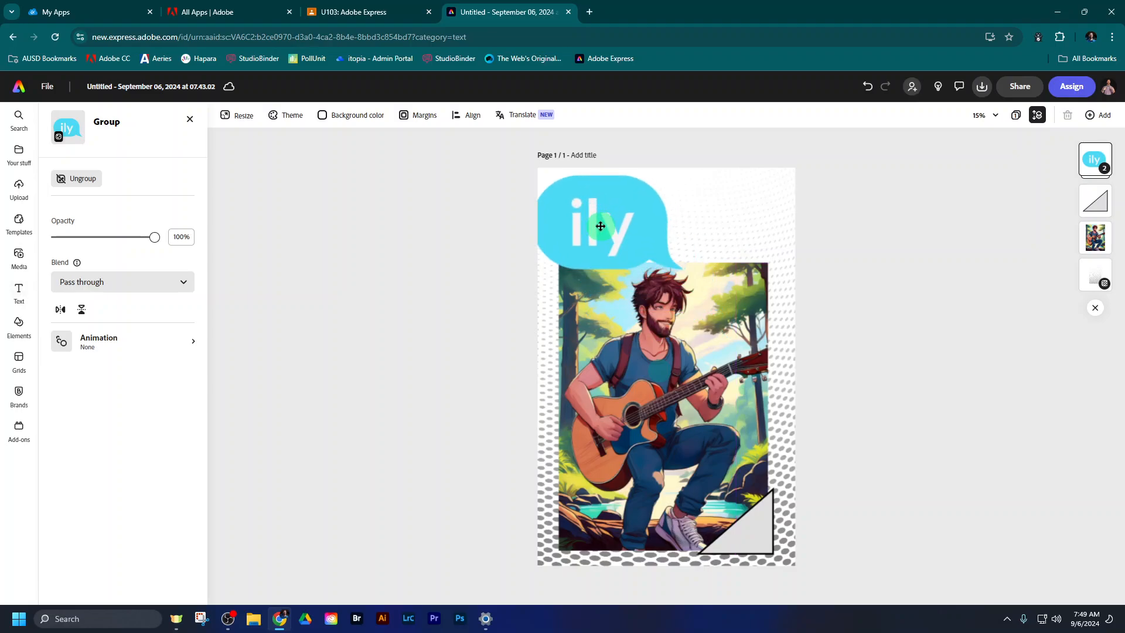
# Replace the "ily" text in the blue speech bubble with the teacher's surname.
pyautogui.doubleClick(606, 223)
pyautogui.doubleClick(606, 222)
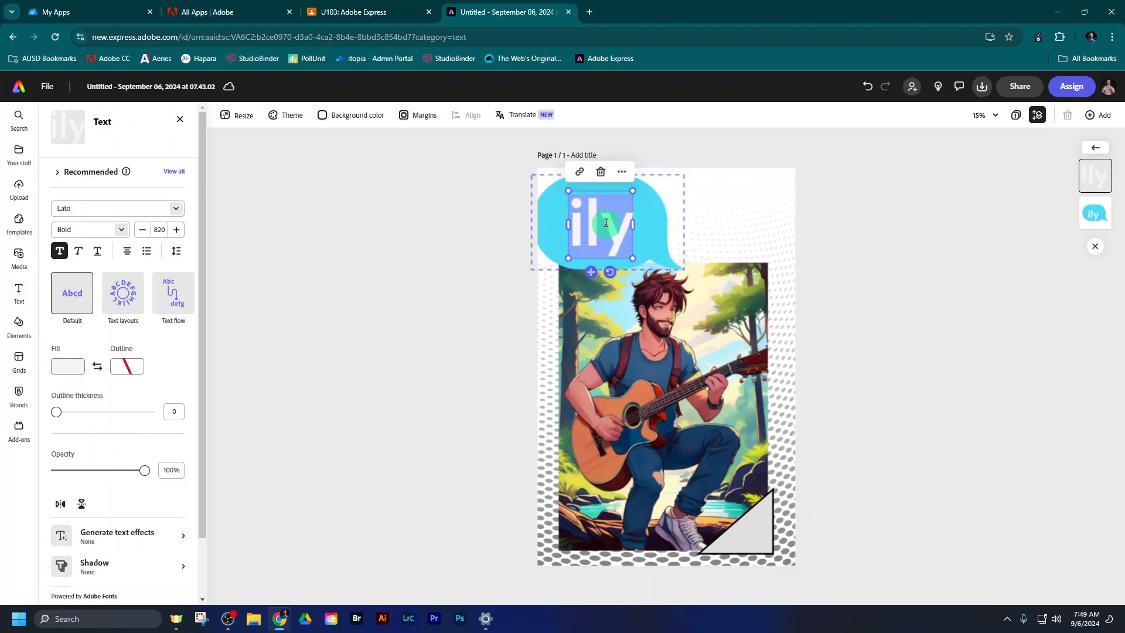
pyautogui.write('McDougall')
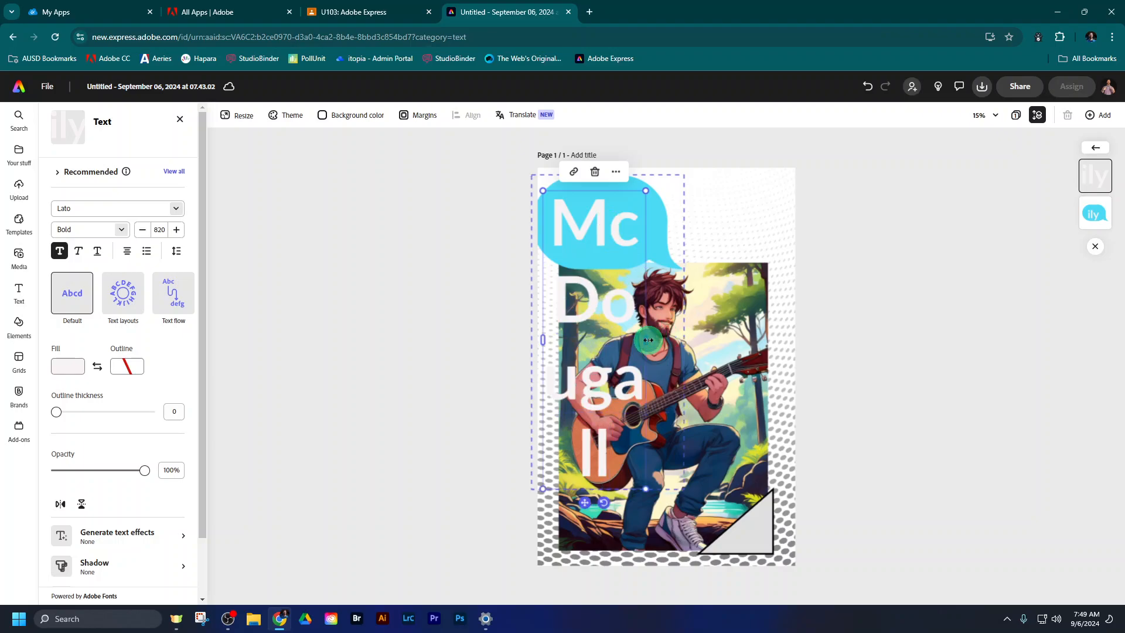
# Shrink the surname text to size 279 and place it on one line inside the blue speech bubble.
pyautogui.moveTo(648, 340); pyautogui.dragTo(626, 240)
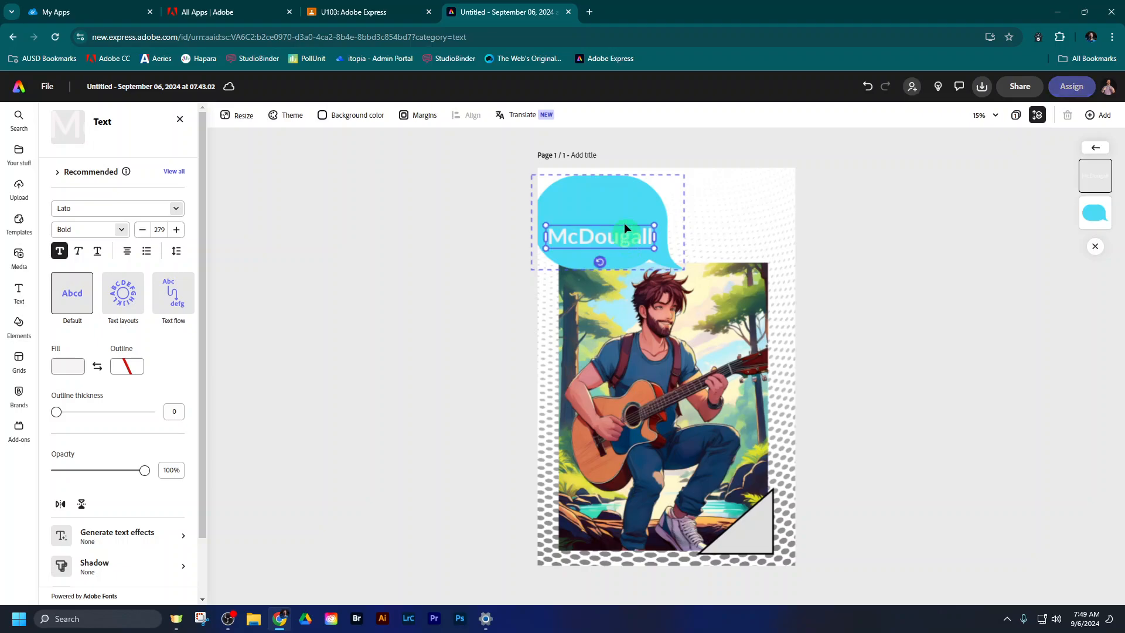
pyautogui.click(294, 215)
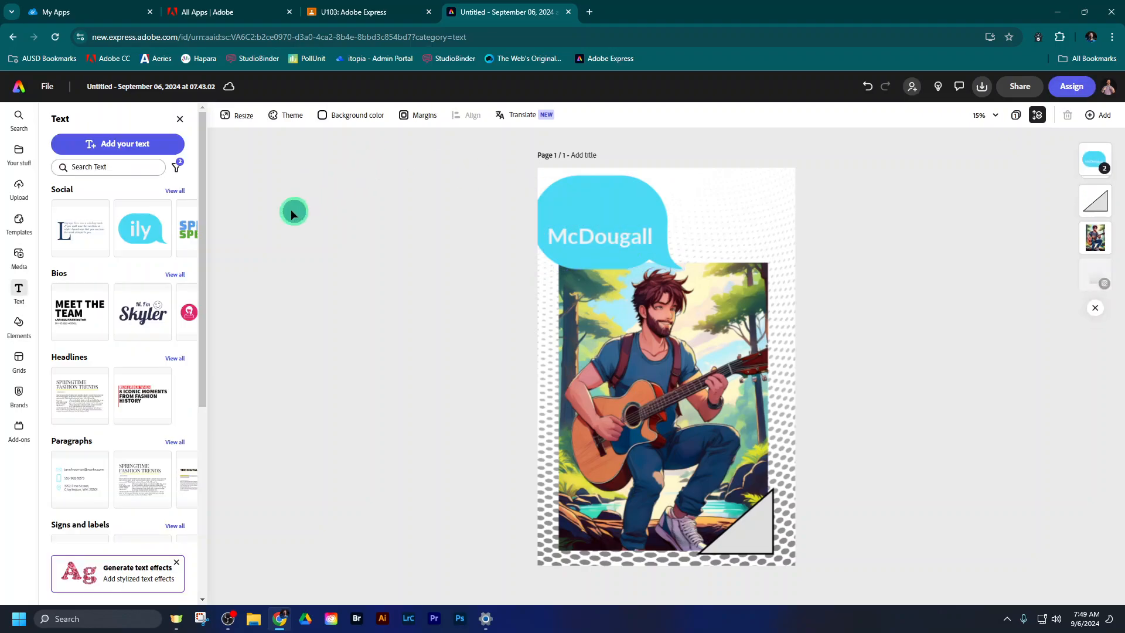
# Add a text box reading "Hi I'm" and place it above the surname in the blue speech bubble.
pyautogui.click(122, 145)
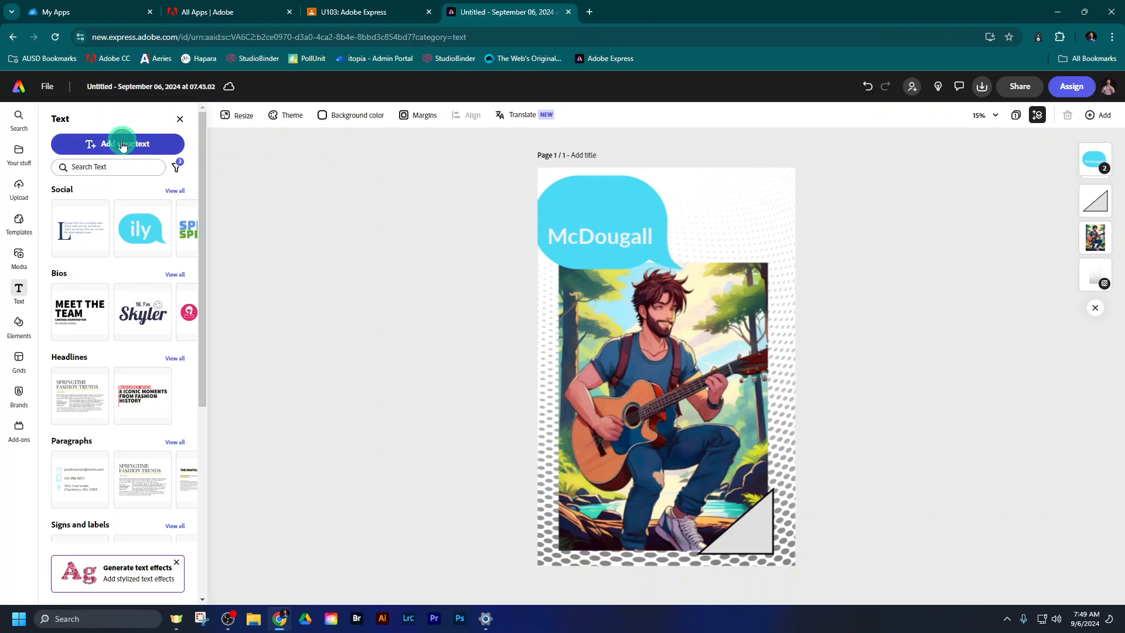
pyautogui.click(681, 383)
pyautogui.tripleClick(669, 356)
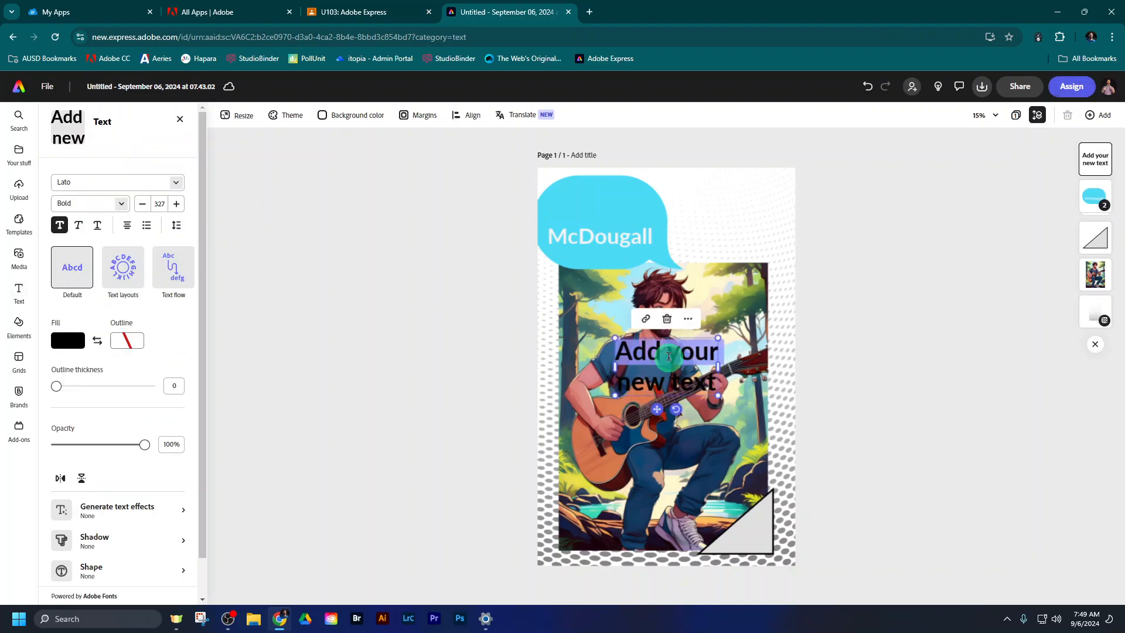
pyautogui.press('BackSpace')
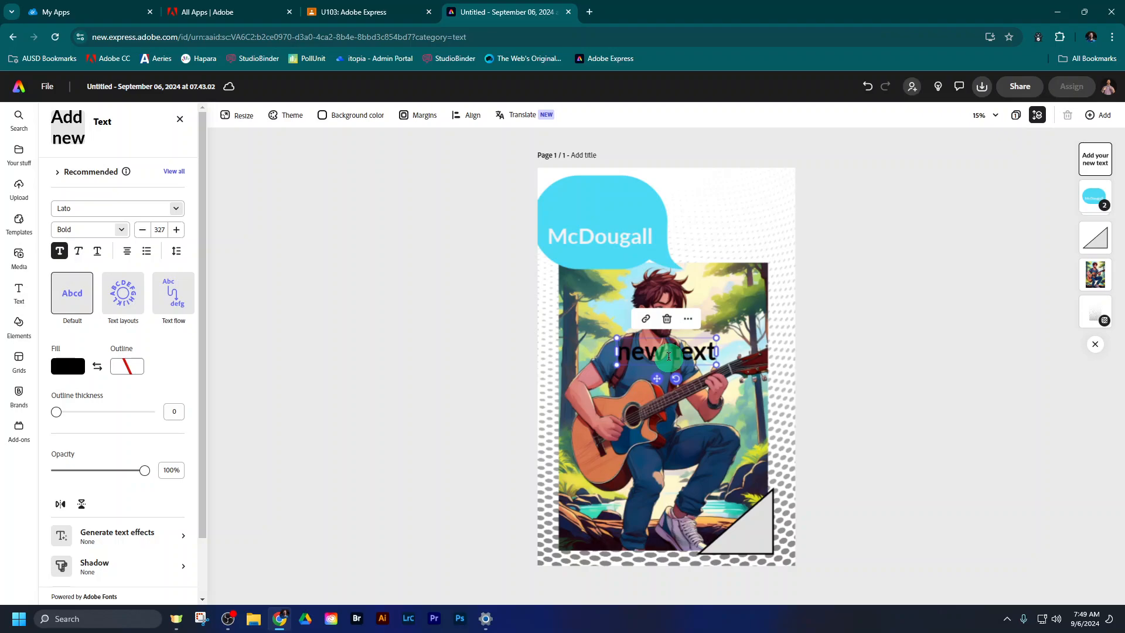
pyautogui.tripleClick(696, 345)
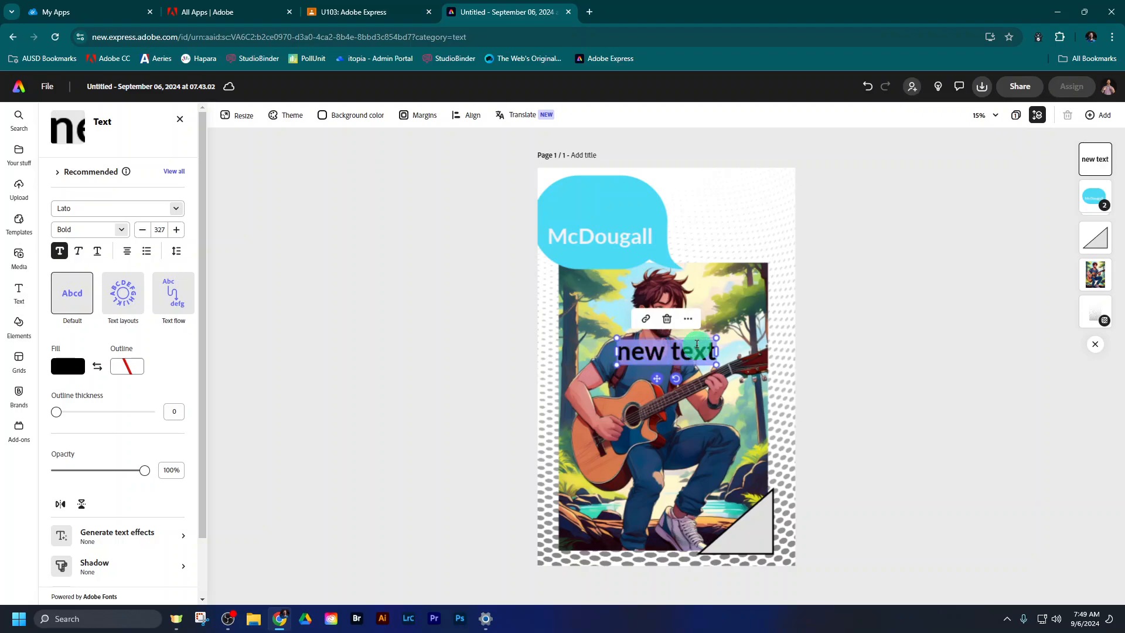
pyautogui.write("Hi I'm")
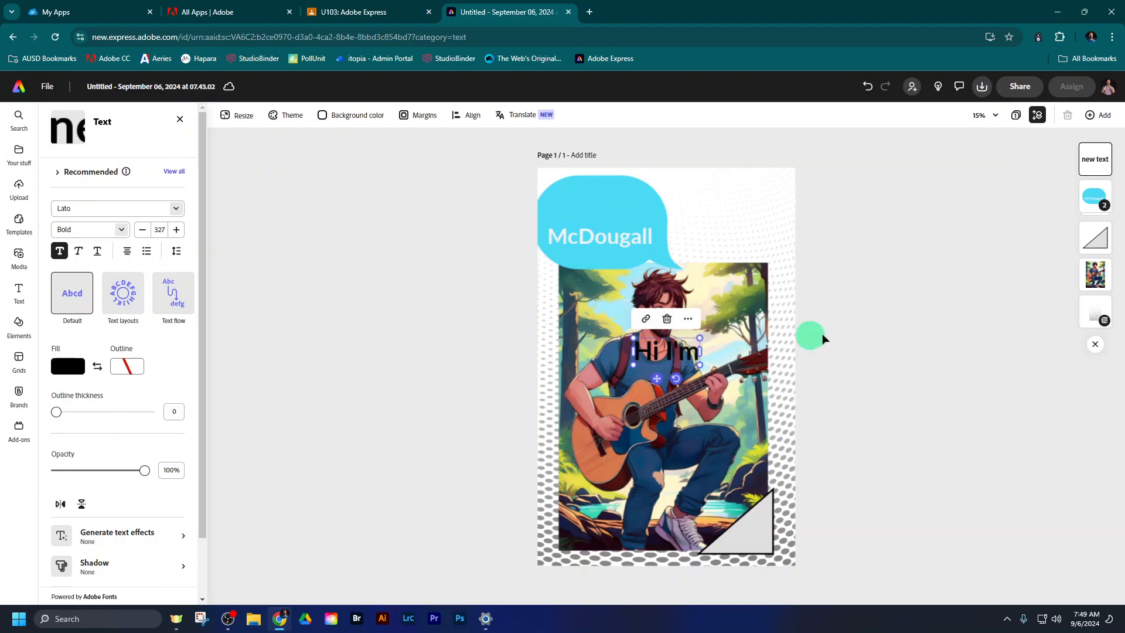
pyautogui.click(849, 334)
pyautogui.moveTo(652, 350); pyautogui.dragTo(588, 205)
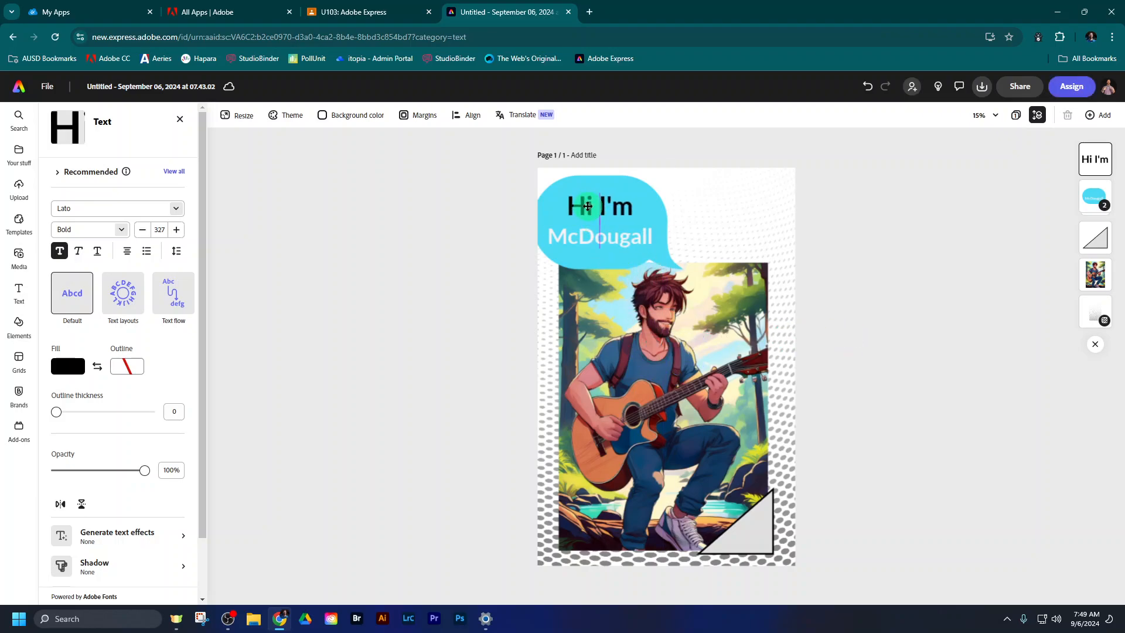
pyautogui.click(423, 252)
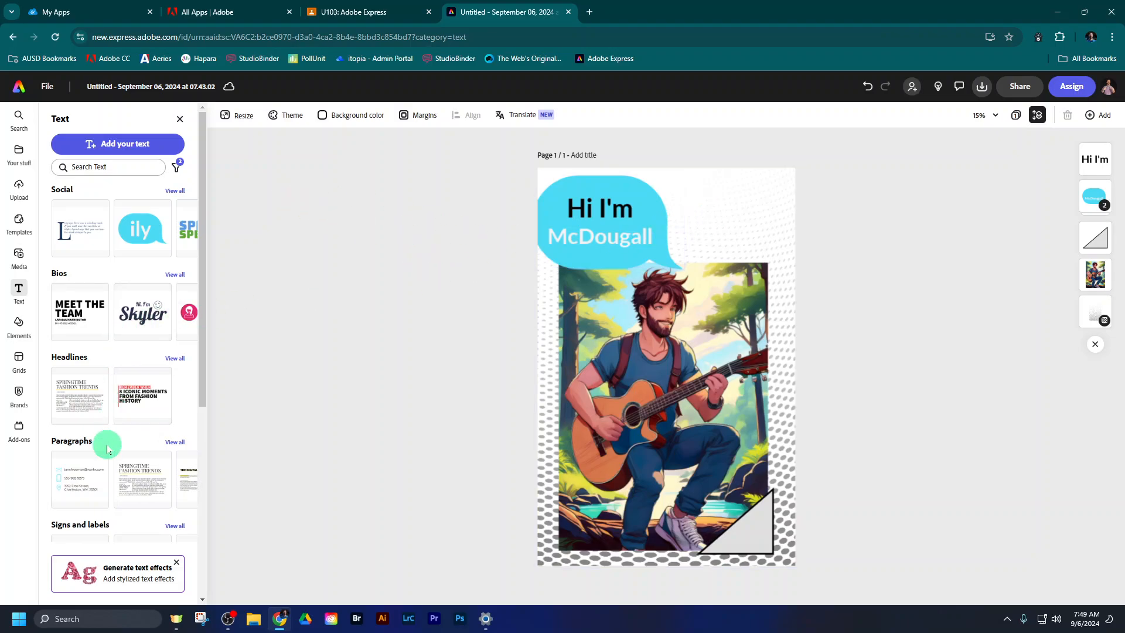
# Add the paragraph text design with the large "L" drop cap and shrink it to fit beside the speech bubble, above the guitarist image.
pyautogui.scroll(-1, 150, 449)
pyautogui.click(179, 421)
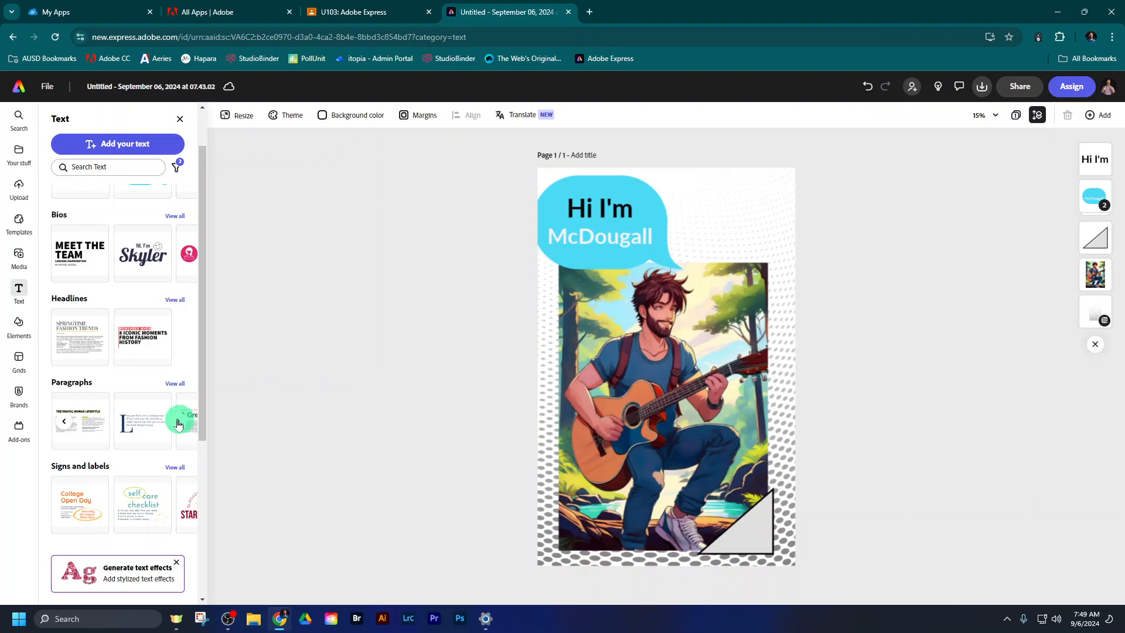
pyautogui.click(178, 421)
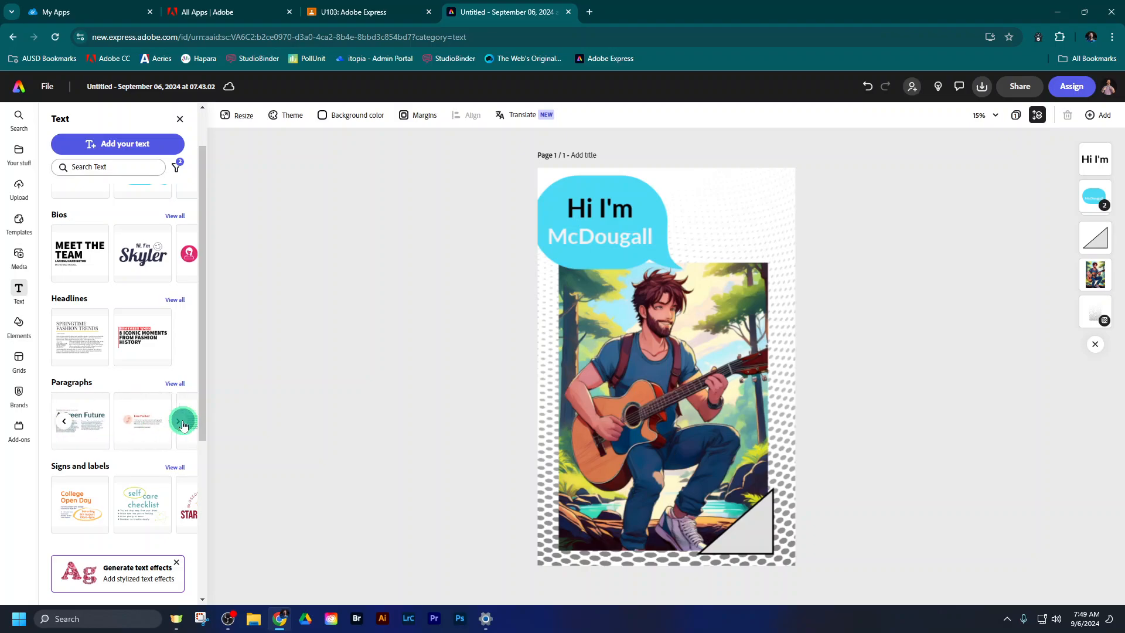
pyautogui.click(68, 426)
pyautogui.moveTo(148, 420); pyautogui.dragTo(582, 426)
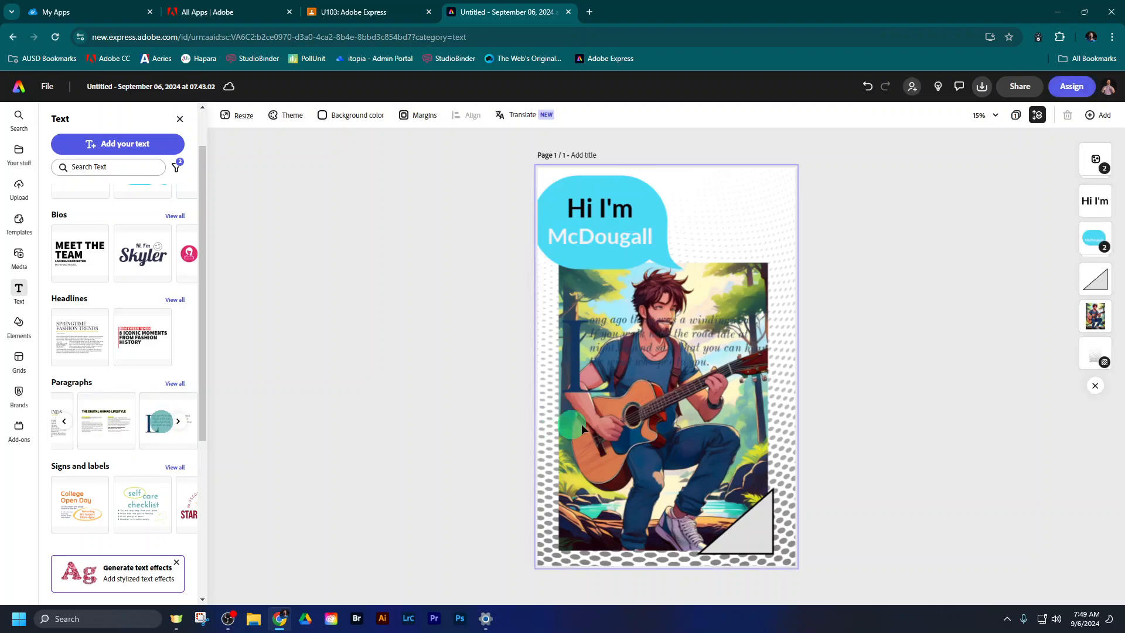
pyautogui.moveTo(681, 347); pyautogui.dragTo(711, 221)
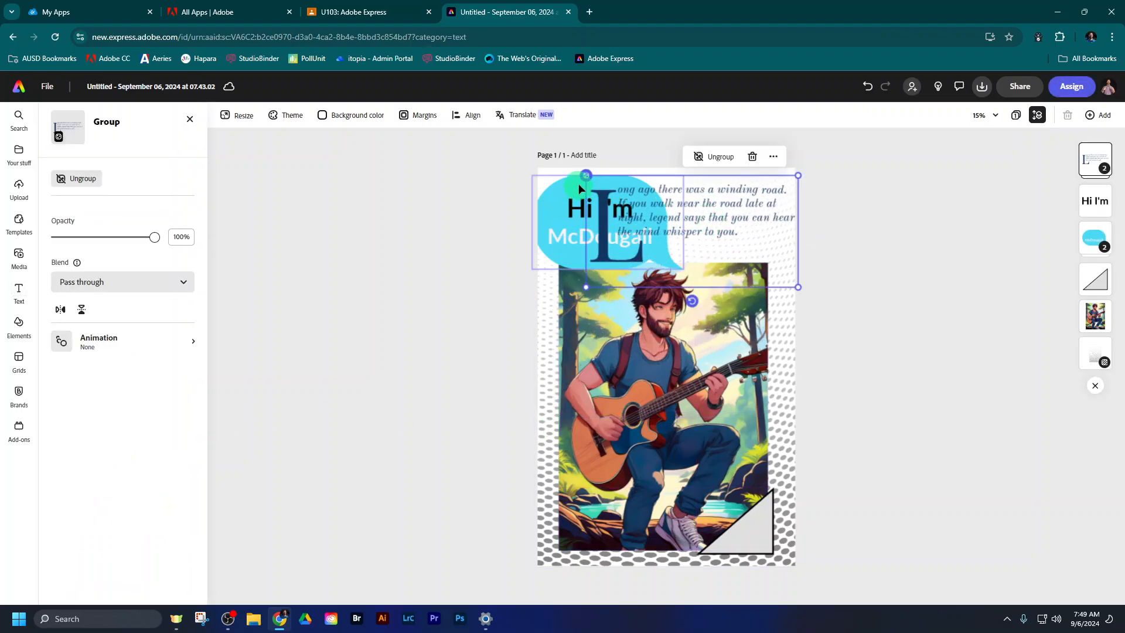
pyautogui.moveTo(589, 289); pyautogui.dragTo(660, 248)
pyautogui.moveTo(730, 212); pyautogui.dragTo(729, 214)
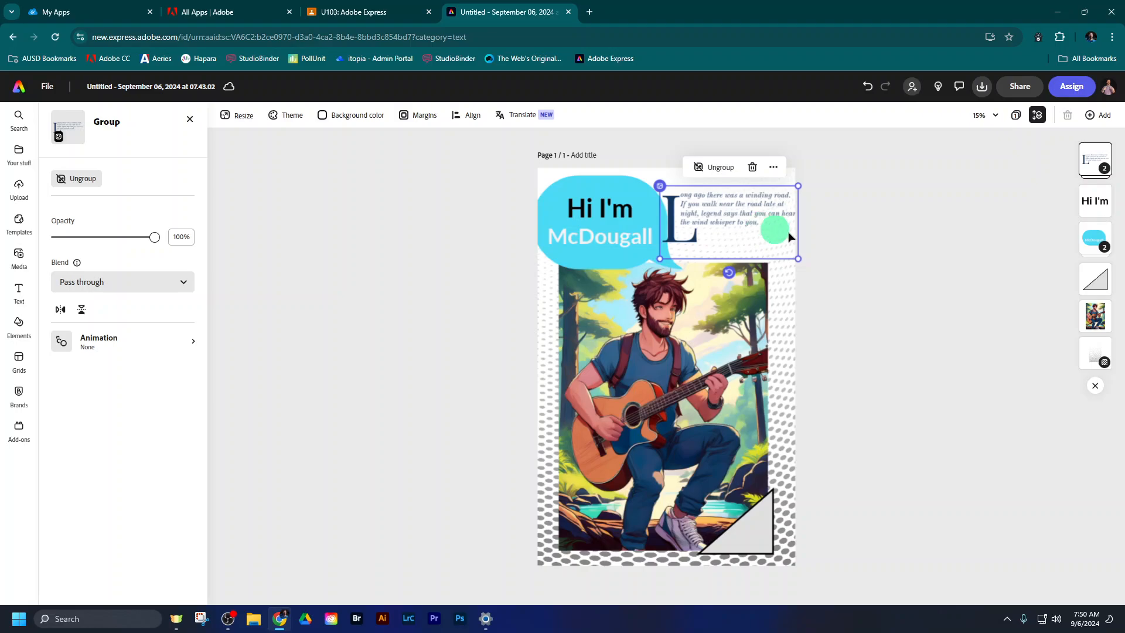
# Switch to the Google Classroom assignment, examine the attached example poster, and return to the Adobe Express poster.
pyautogui.click(375, 12)
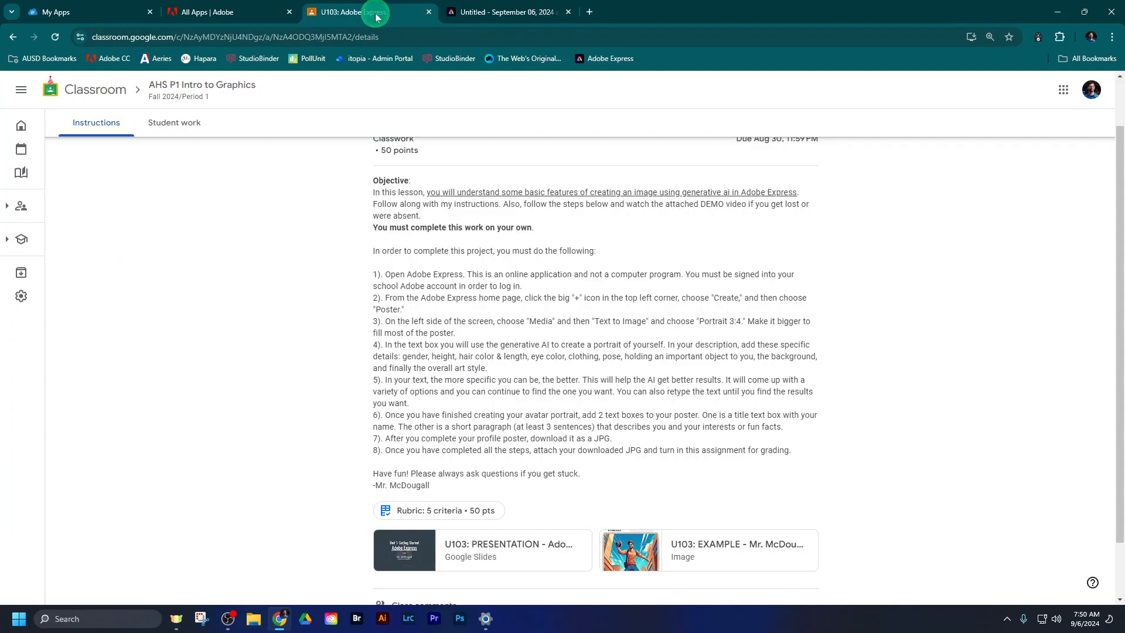
pyautogui.click(687, 544)
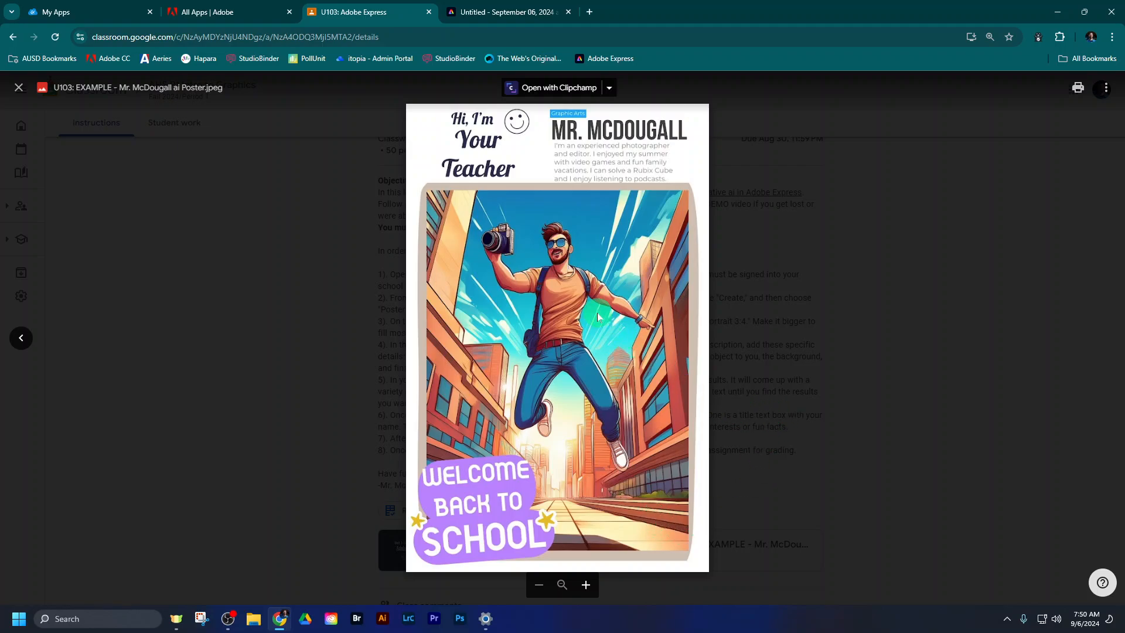
pyautogui.click(905, 349)
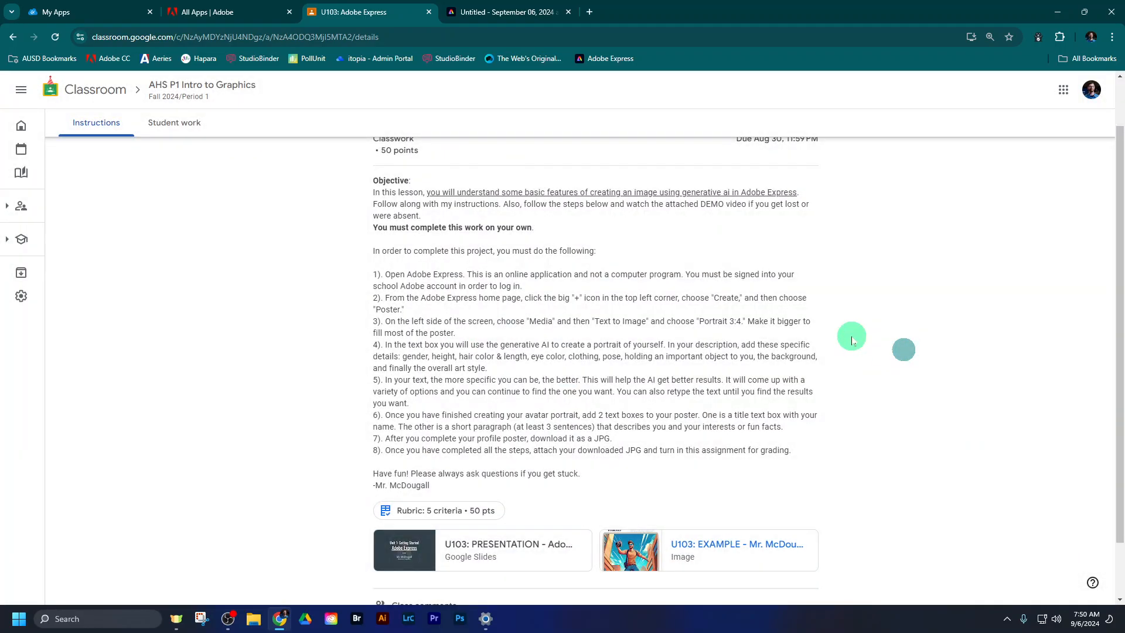
pyautogui.click(510, 12)
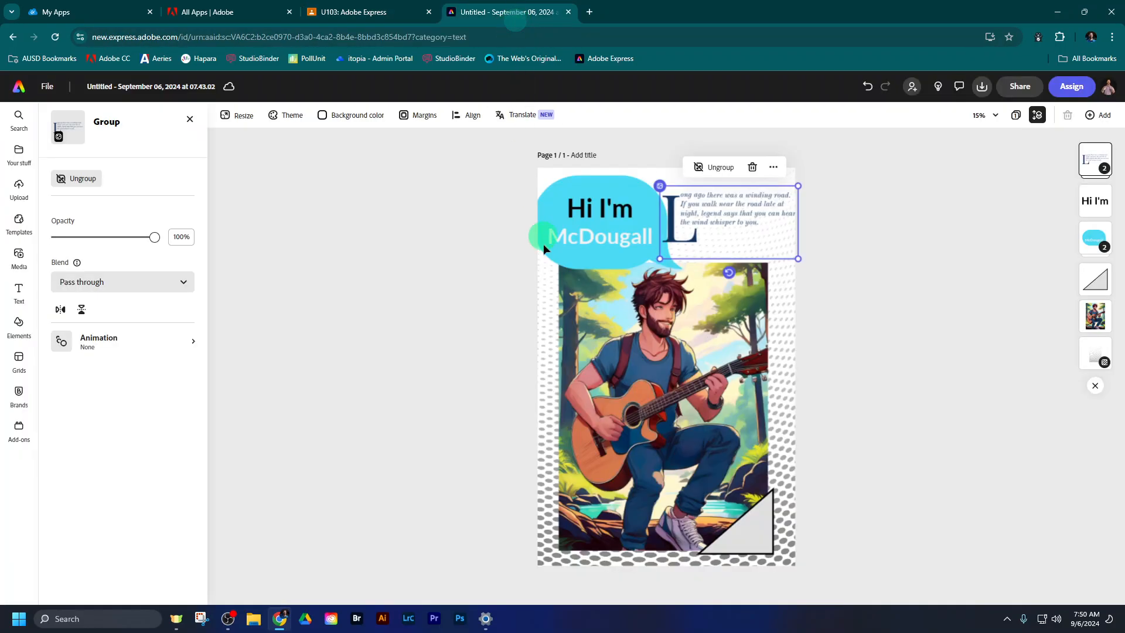
# Rename the poster file with the teacher's surname followed by "ai Poster".
pyautogui.click(484, 243)
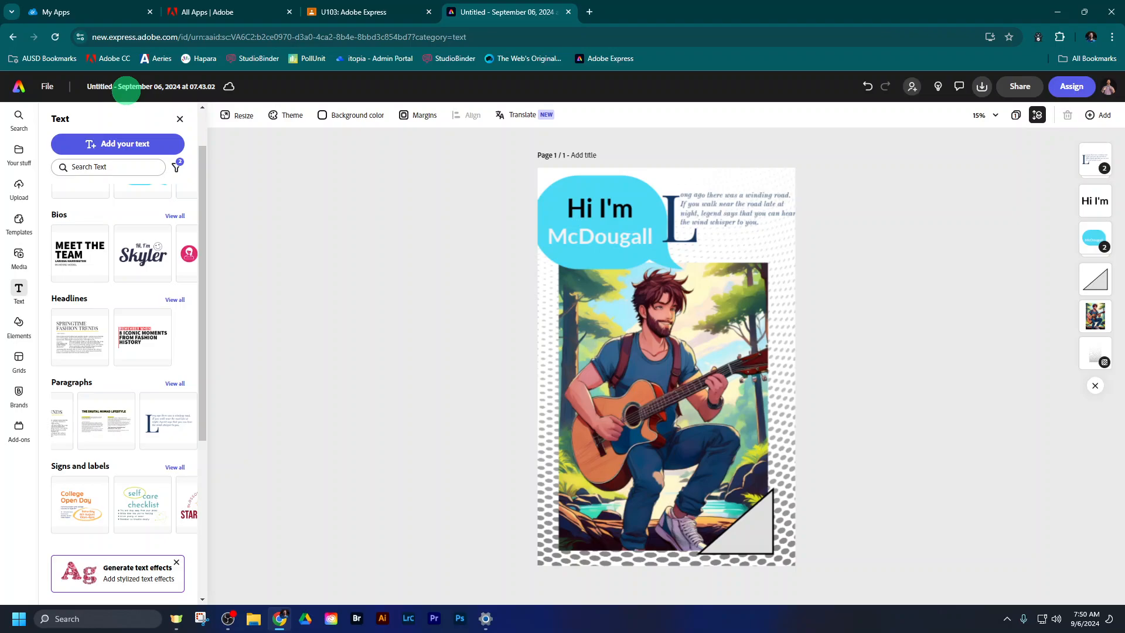
pyautogui.click(126, 89)
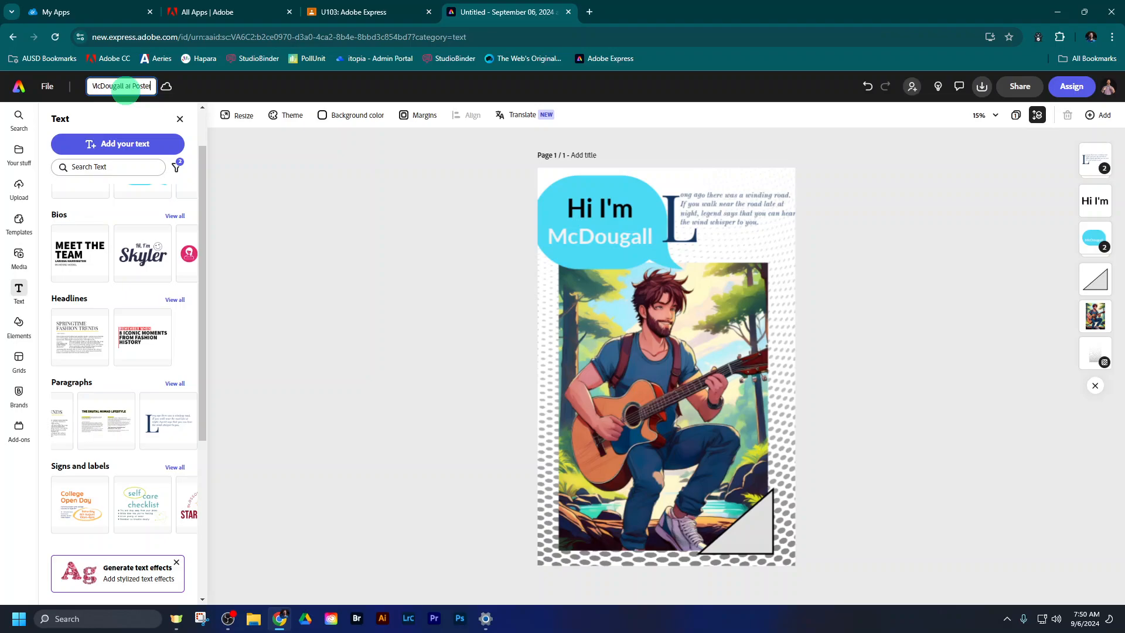
pyautogui.press('Return')
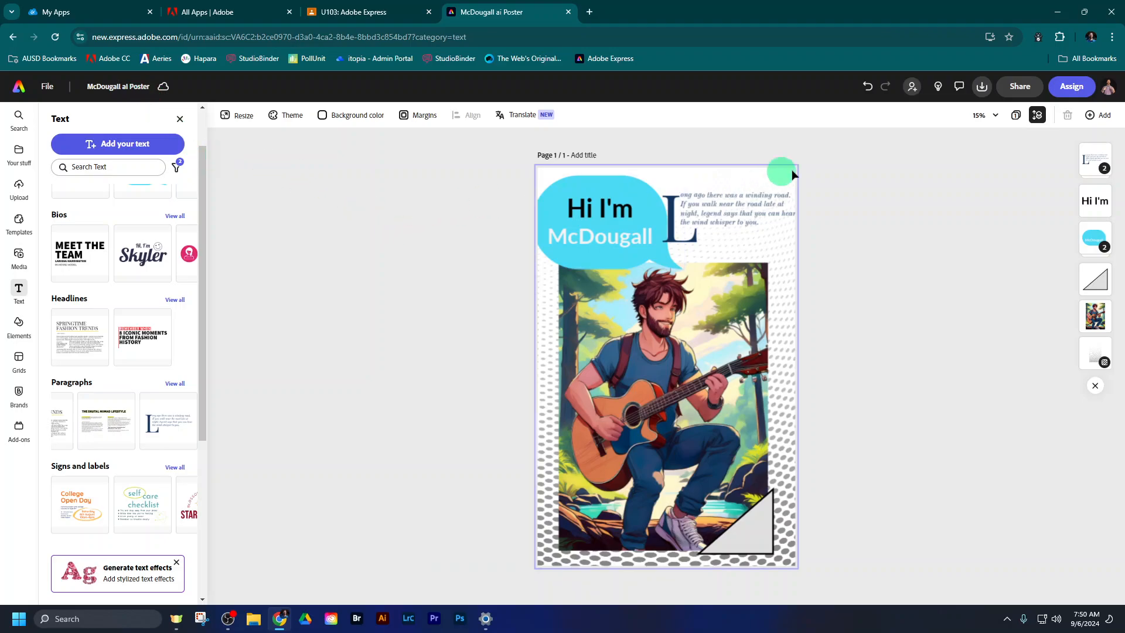
# Download the poster in JPG format and locate the file in the Downloads folder in File Explorer.
pyautogui.click(984, 87)
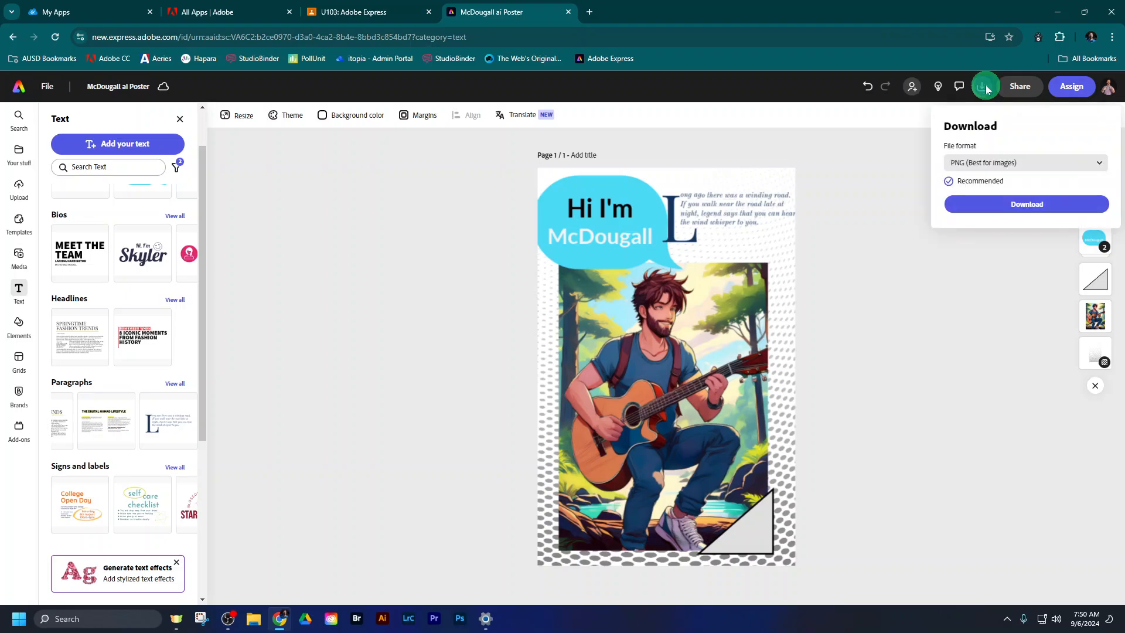
pyautogui.click(1008, 164)
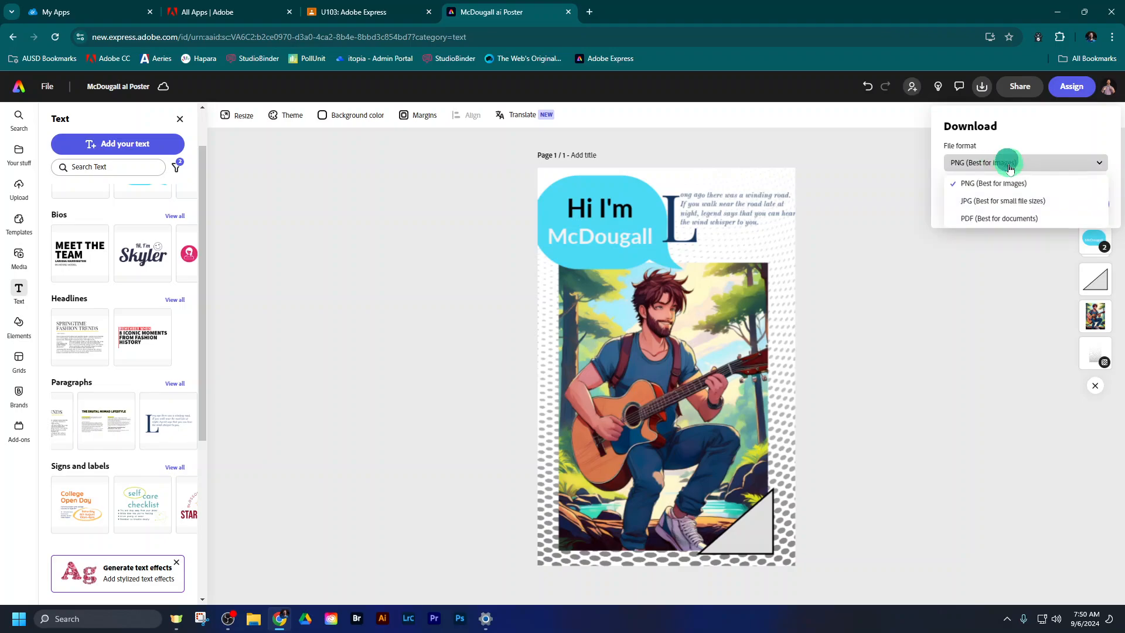
pyautogui.click(996, 201)
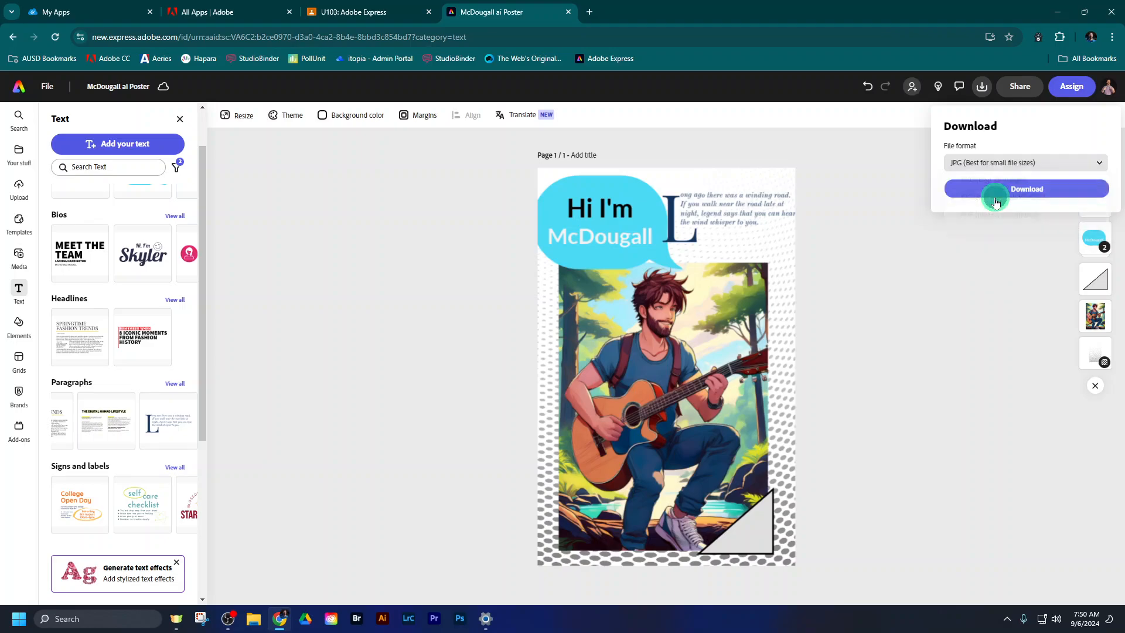
pyautogui.click(1005, 190)
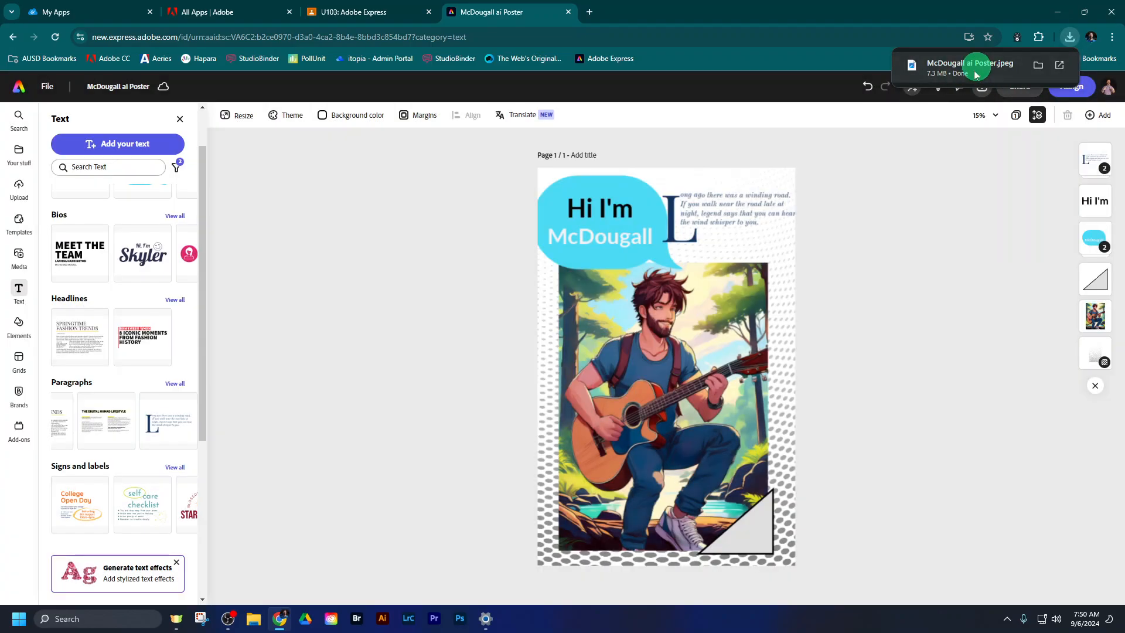
pyautogui.click(254, 622)
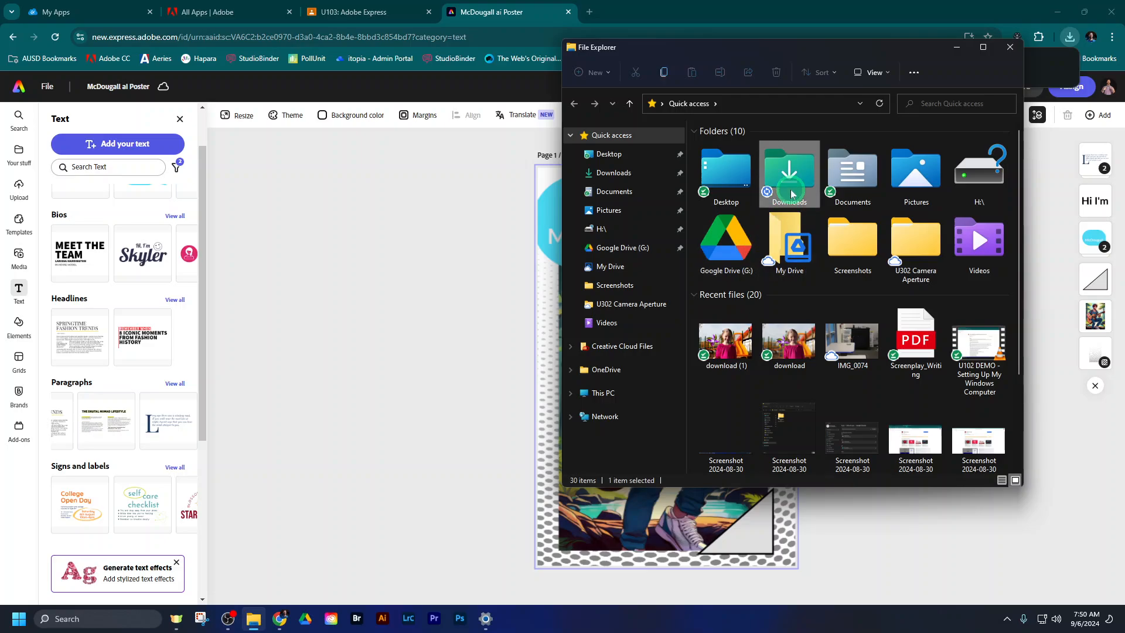
pyautogui.doubleClick(790, 173)
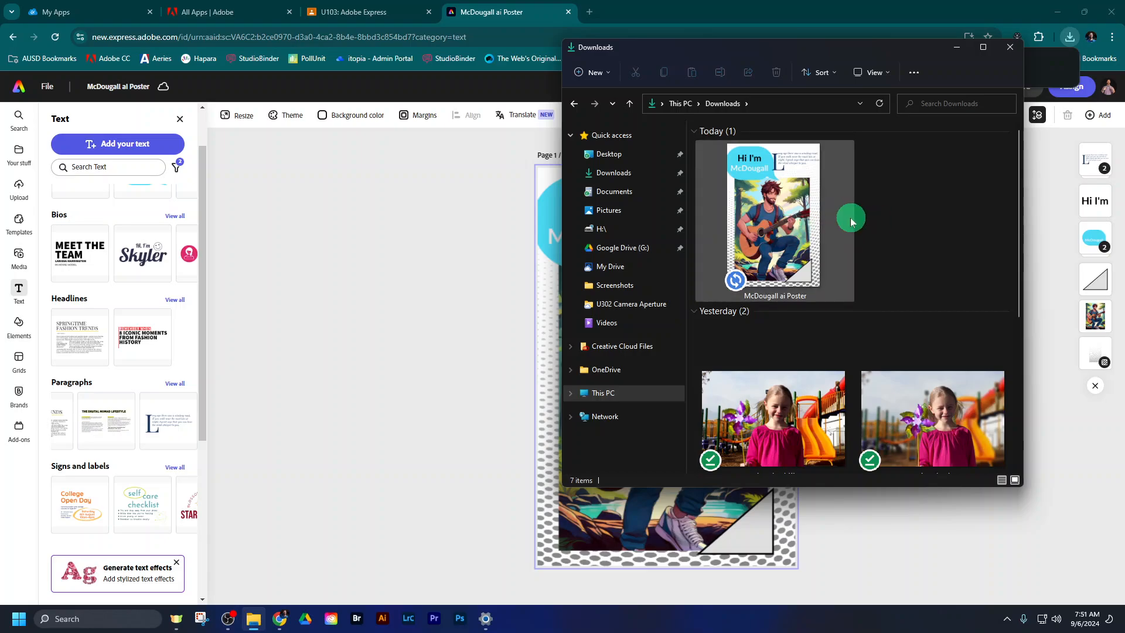
# Review the U103 assignment instructions in Google Classroom and return to the poster in Adobe Express.
pyautogui.click(378, 13)
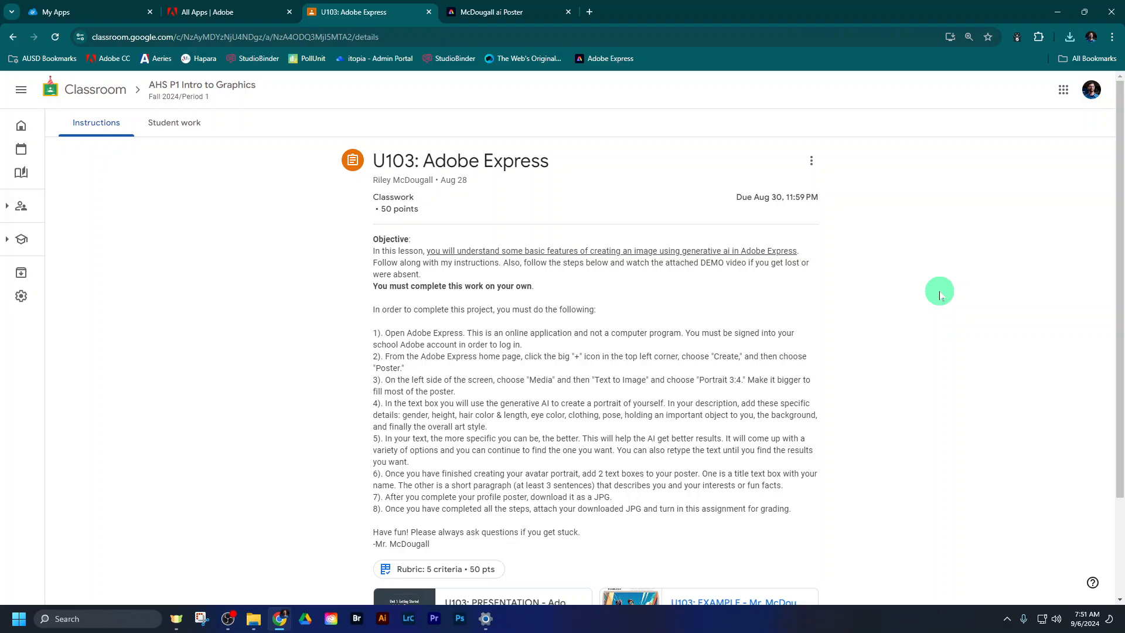
pyautogui.click(516, 13)
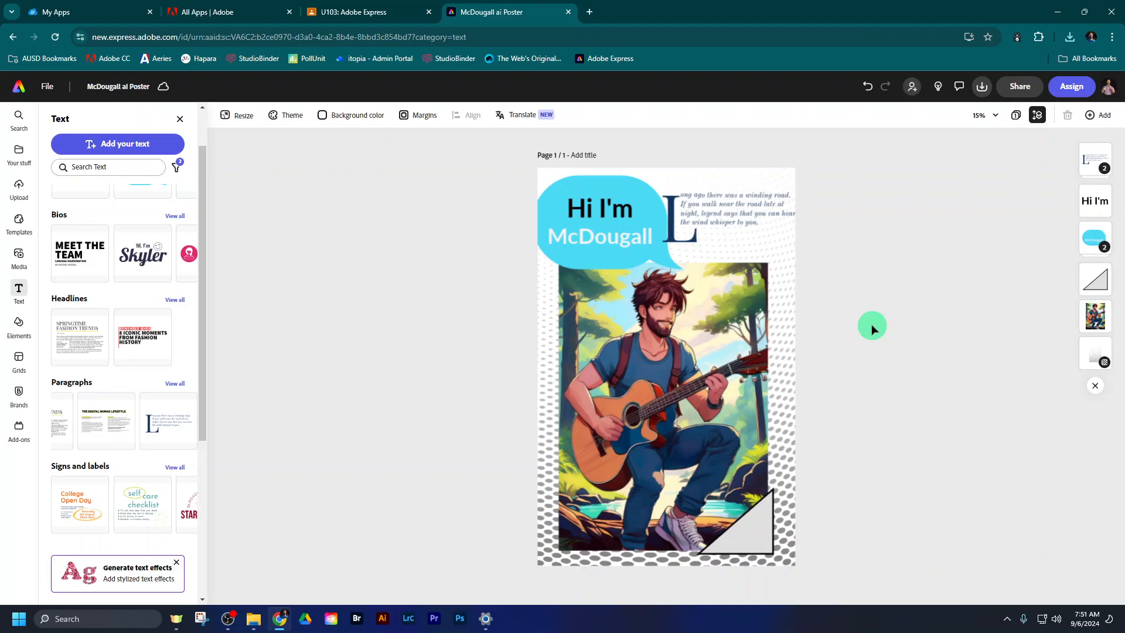
pyautogui.click(706, 387)
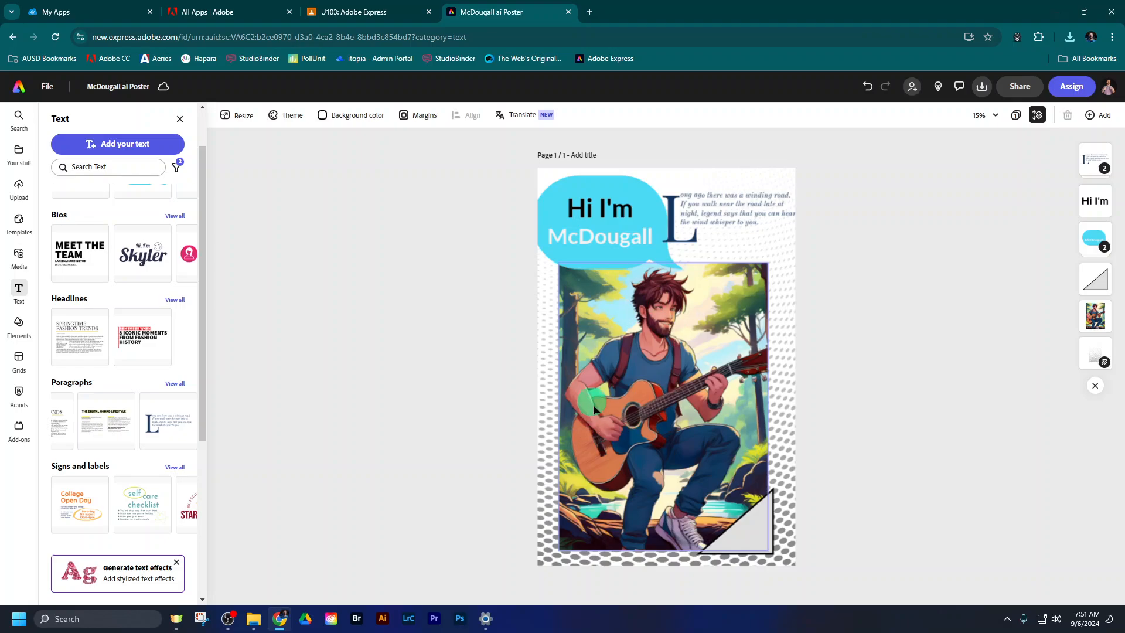
pyautogui.click(381, 263)
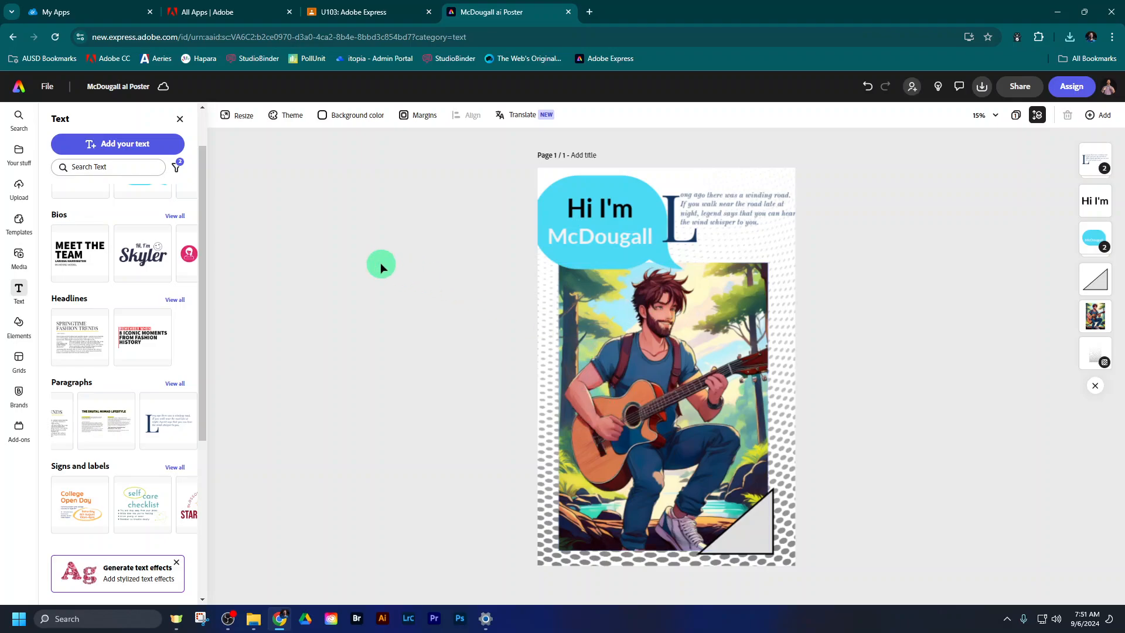